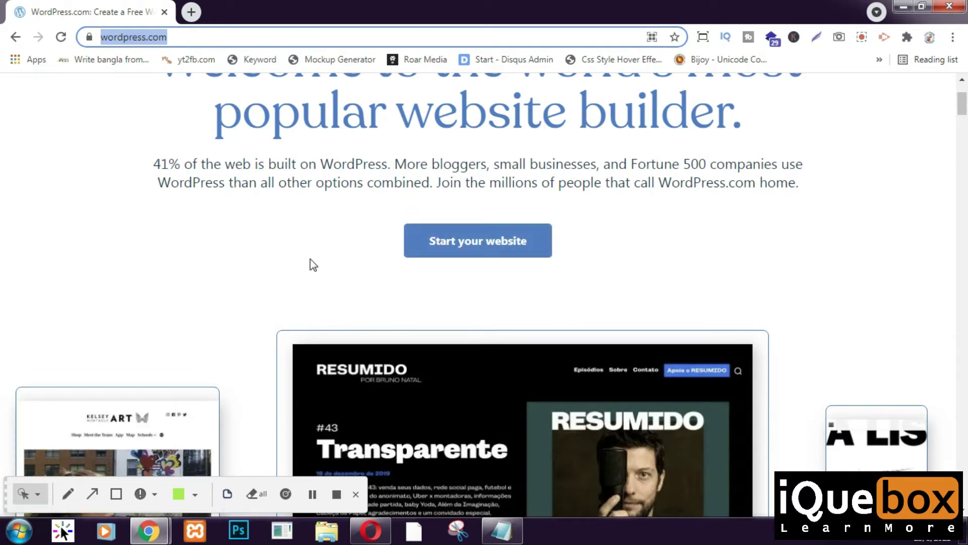
# Start a new website on WordPress.com and sign up by continuing with the last listed Google account
pyautogui.click(467, 254)
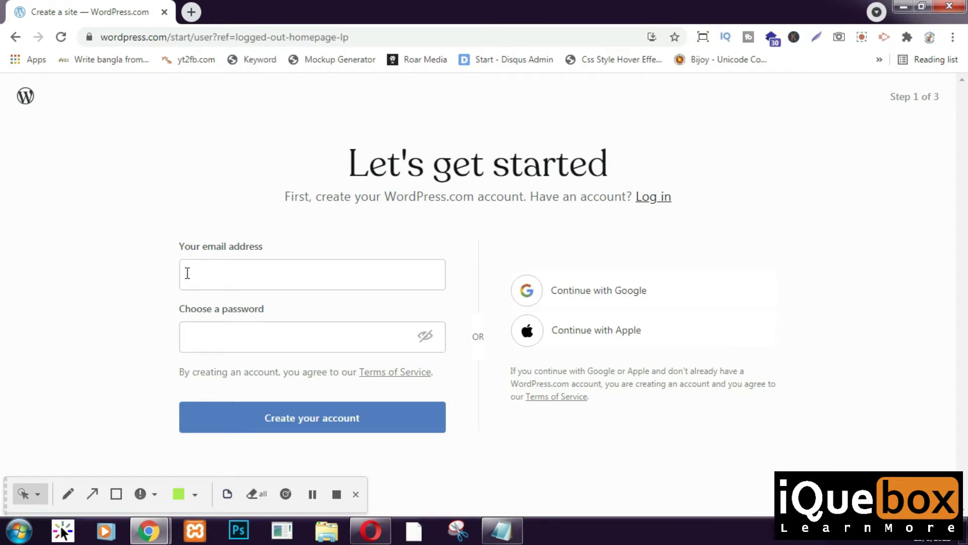
pyautogui.click(211, 271)
pyautogui.click(98, 280)
pyautogui.click(580, 297)
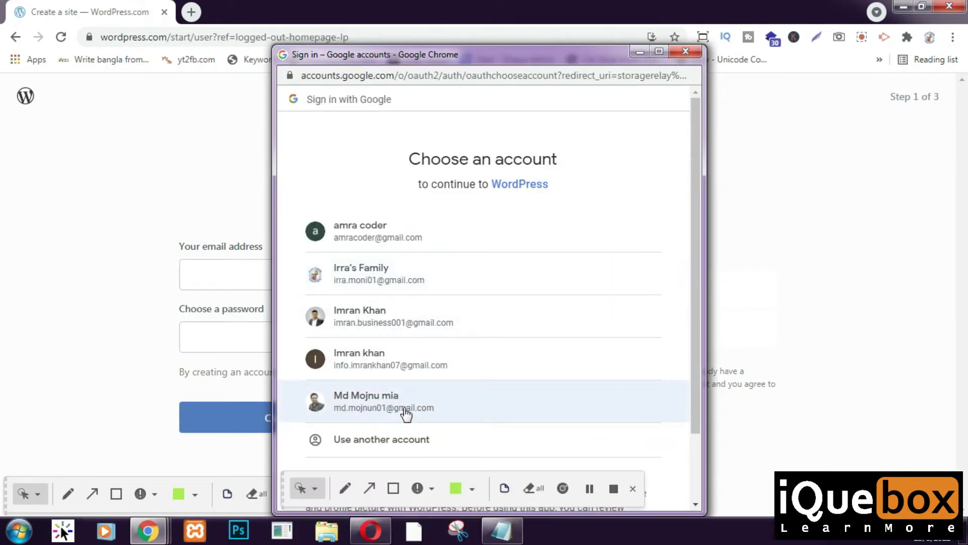
pyautogui.click(405, 410)
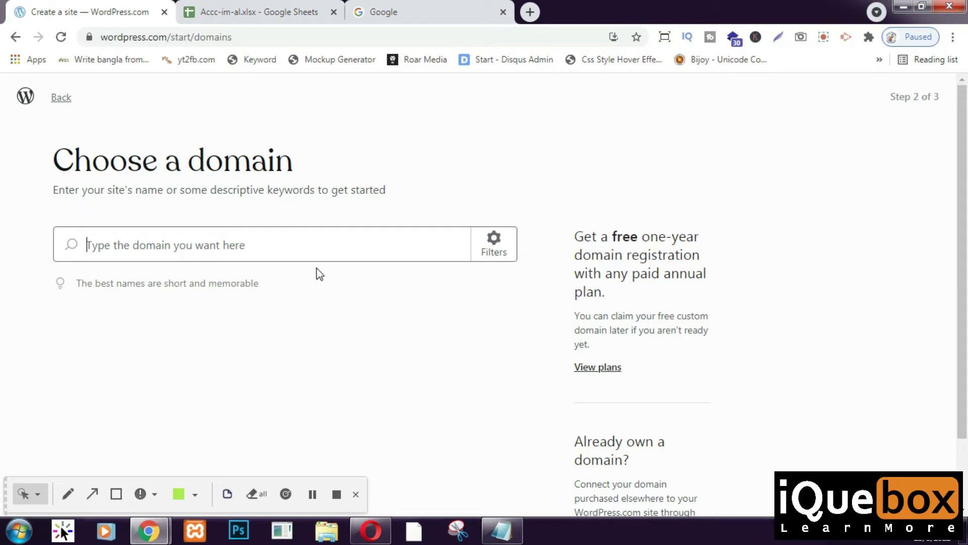
# Search for a site domain with the name digitalagency360
pyautogui.click(330, 240)
pyautogui.write('digital')
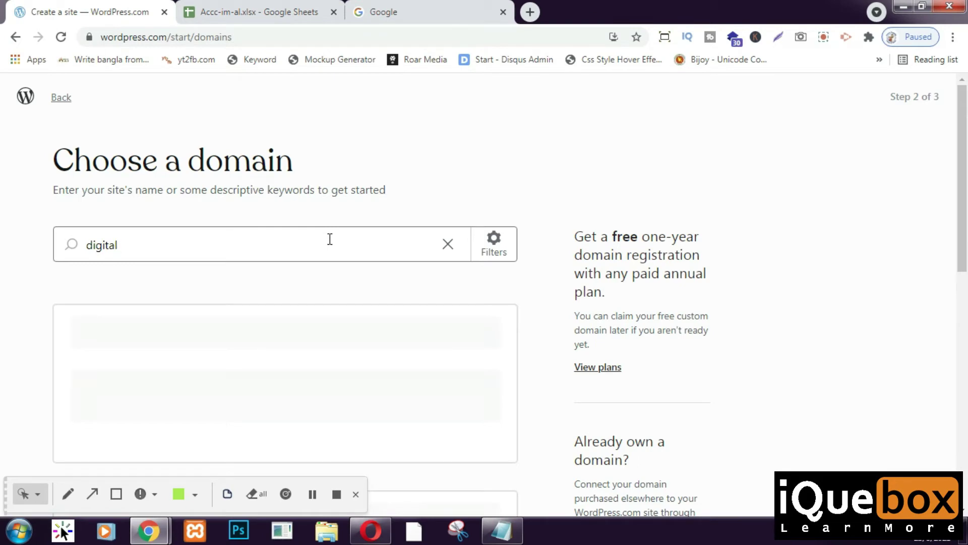
pyautogui.write('agency360')
# Compare the suggested domains and select the free digitalagency360.wordpress.com address
pyautogui.scroll(-1, 337, 229)
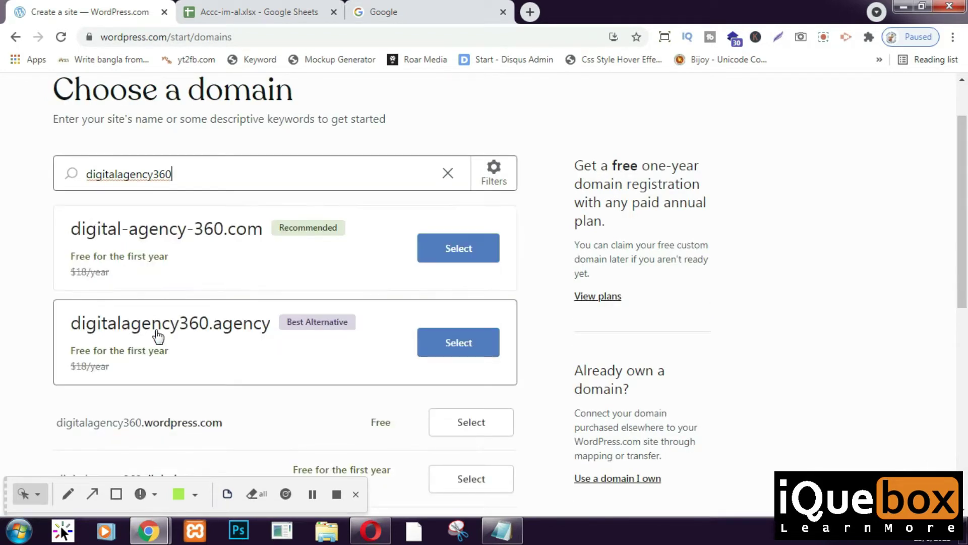
pyautogui.scroll(-1, 101, 341)
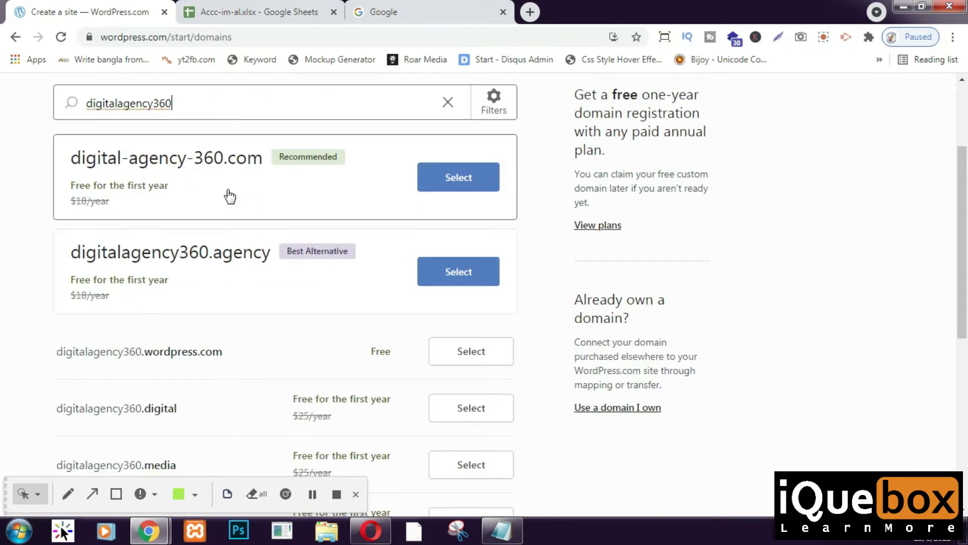
pyautogui.scroll(-1, 148, 197)
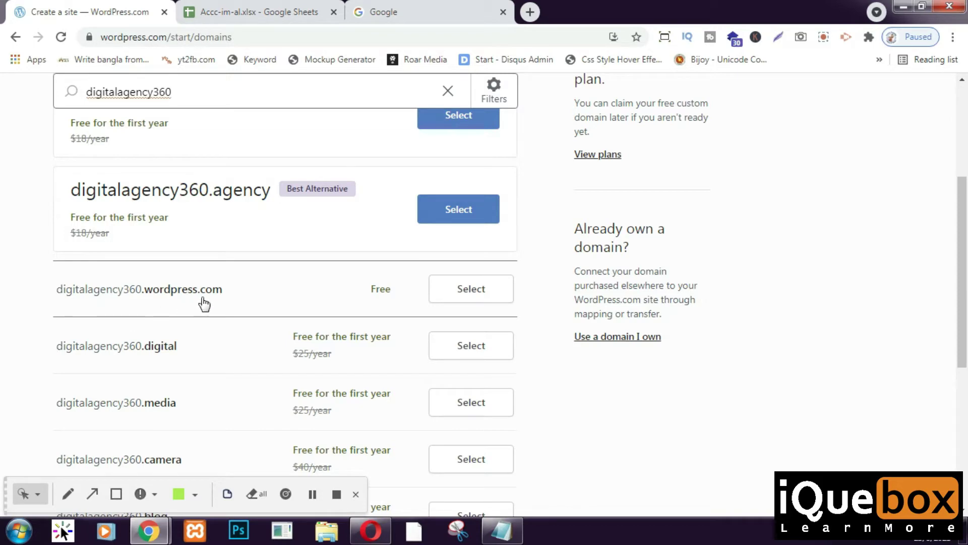
pyautogui.scroll(2, 233, 316)
pyautogui.scroll(-1, 235, 315)
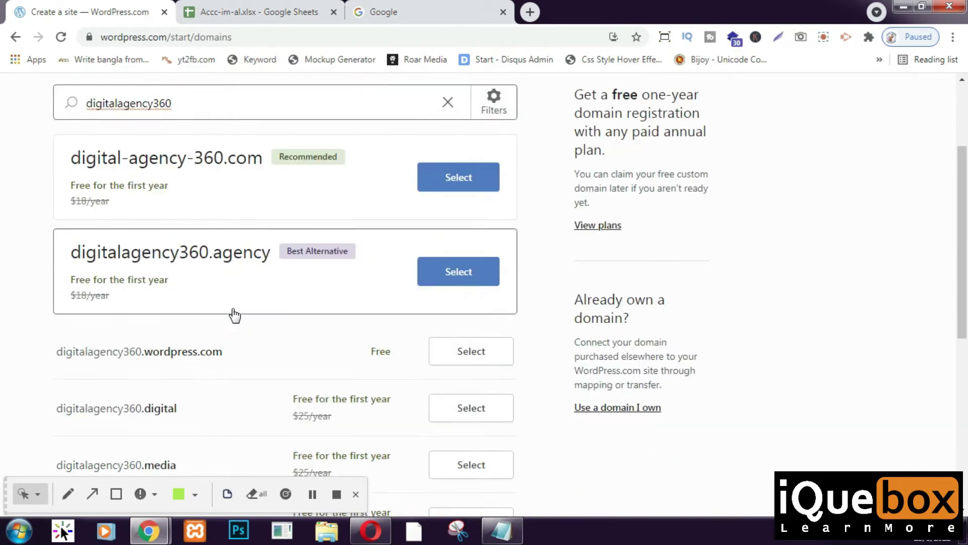
pyautogui.scroll(1, 235, 315)
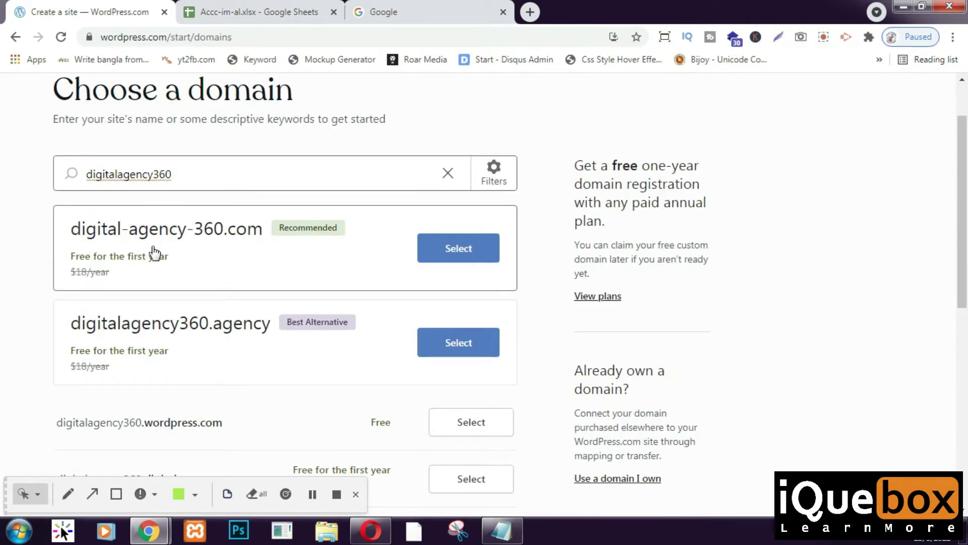
pyautogui.scroll(-1, 283, 274)
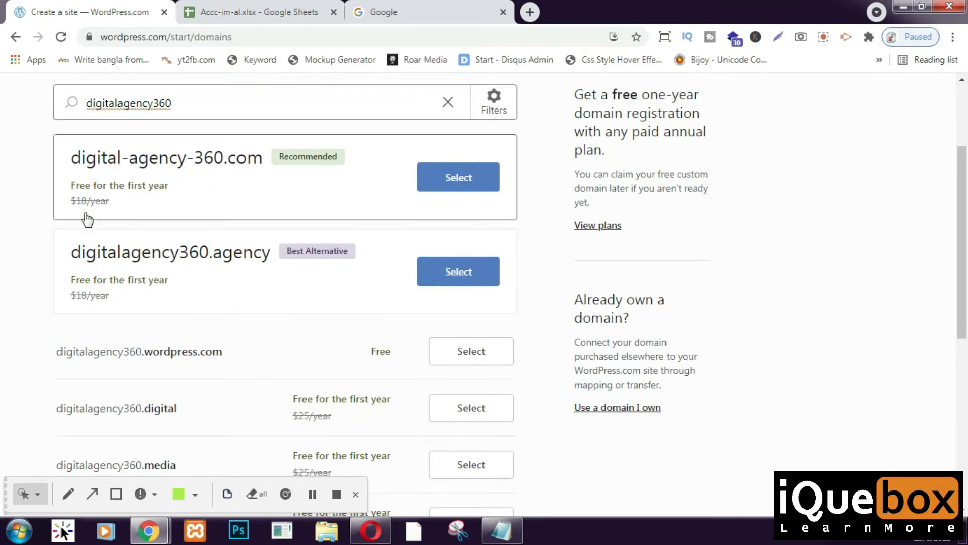
pyautogui.scroll(-2, 183, 252)
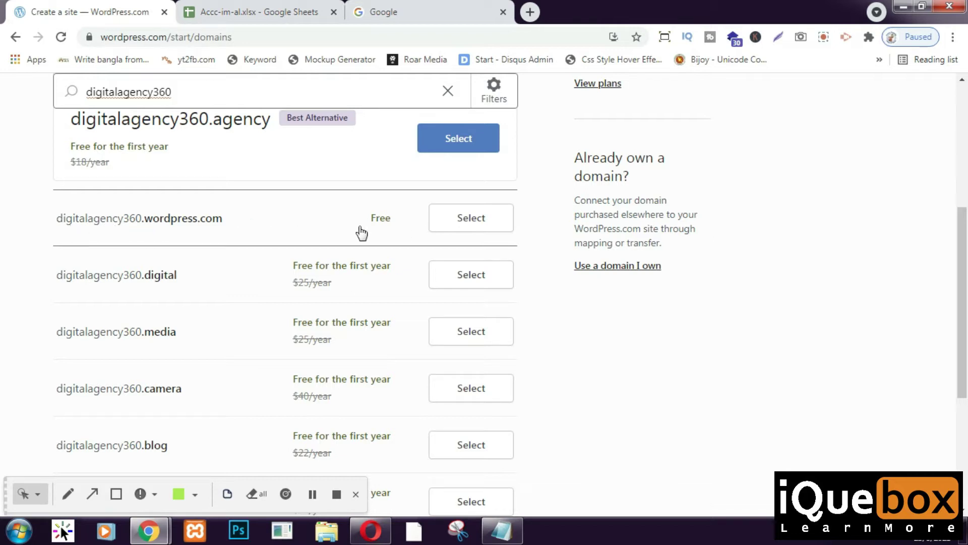
pyautogui.click(464, 219)
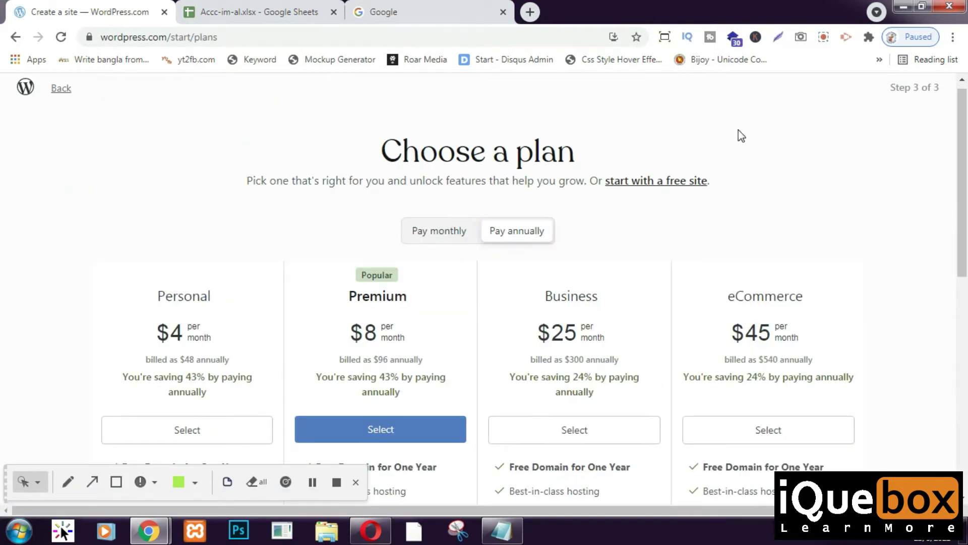
# Compare the features of the annually billed plans and select the Personal plan
pyautogui.scroll(-3, 595, 194)
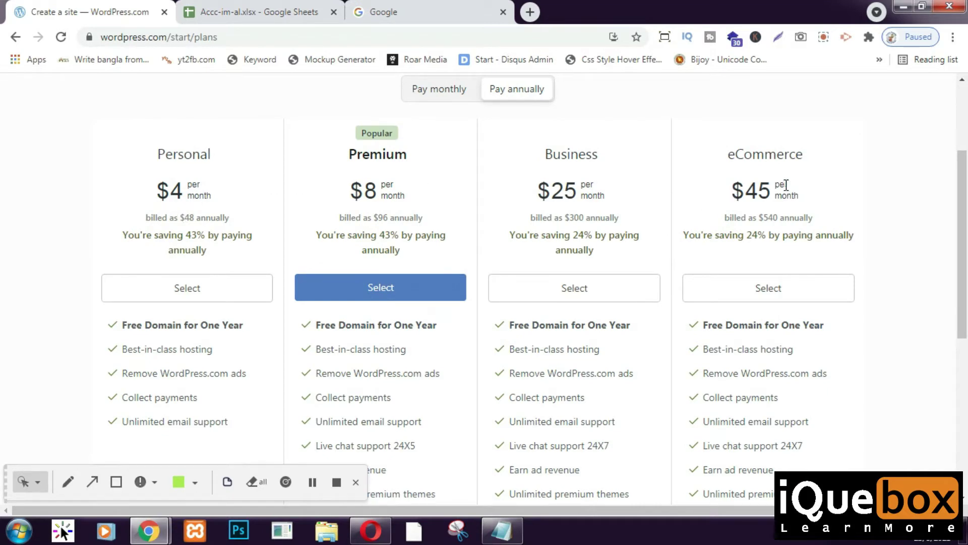
pyautogui.scroll(-3, 688, 256)
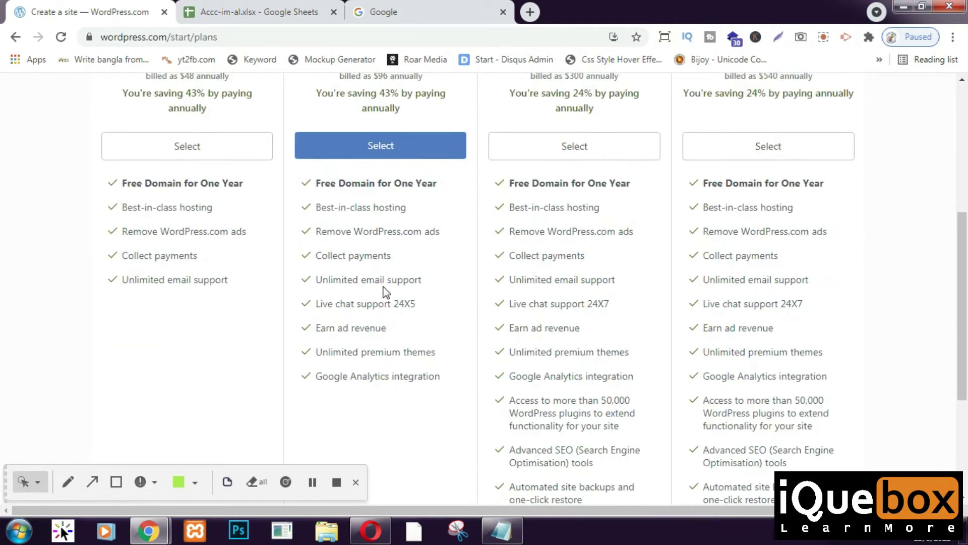
pyautogui.scroll(-4, 386, 291)
pyautogui.scroll(10, 382, 285)
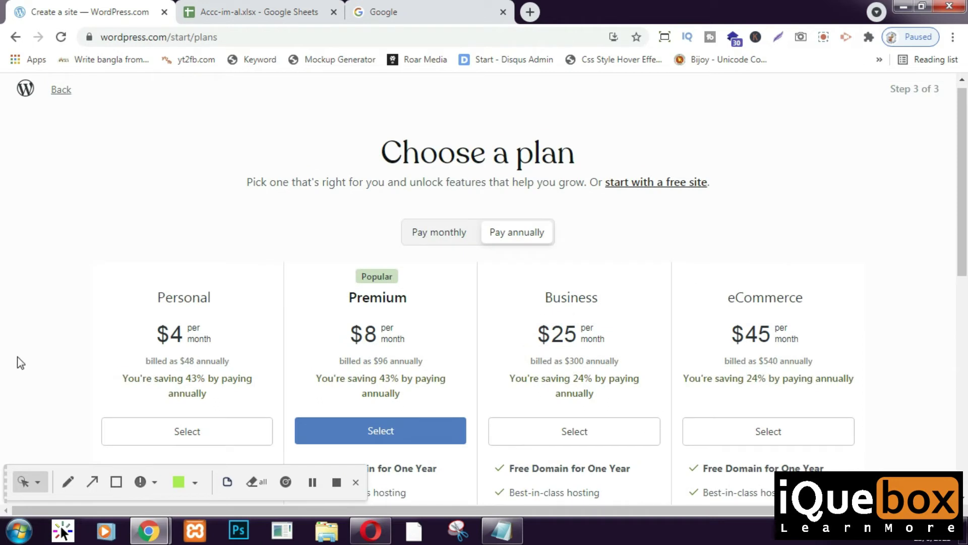
pyautogui.click(180, 431)
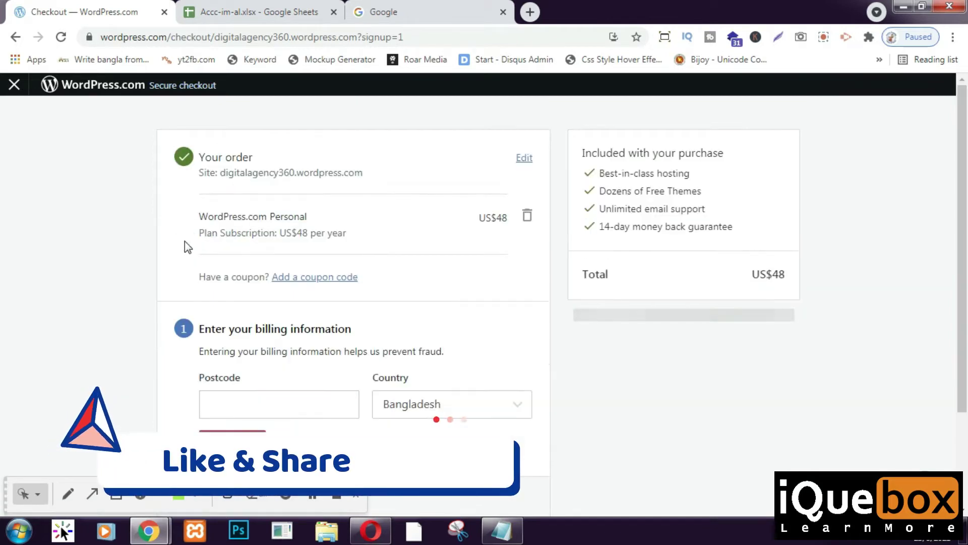
# Look over the order and billing form, and leave the checkout without paying
pyautogui.scroll(-3, 218, 279)
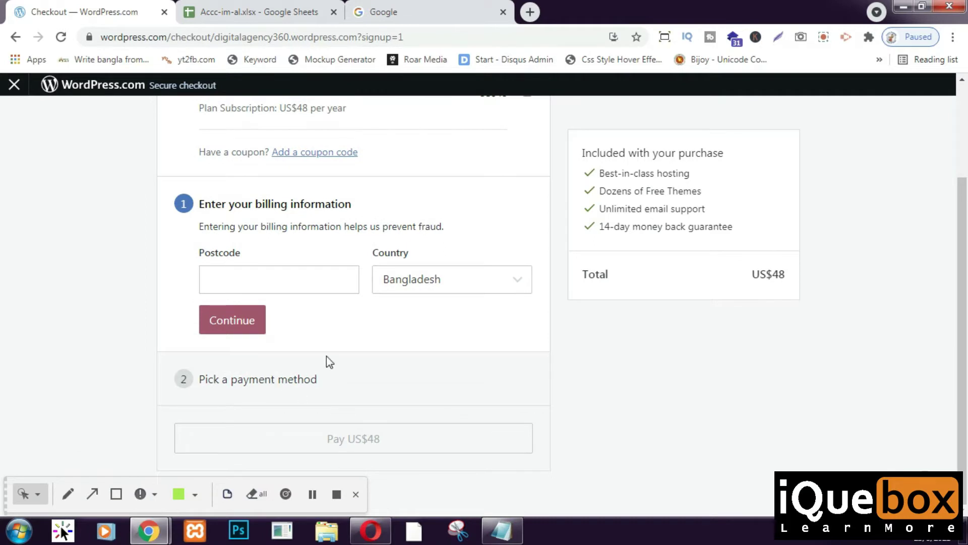
pyautogui.scroll(3, 327, 361)
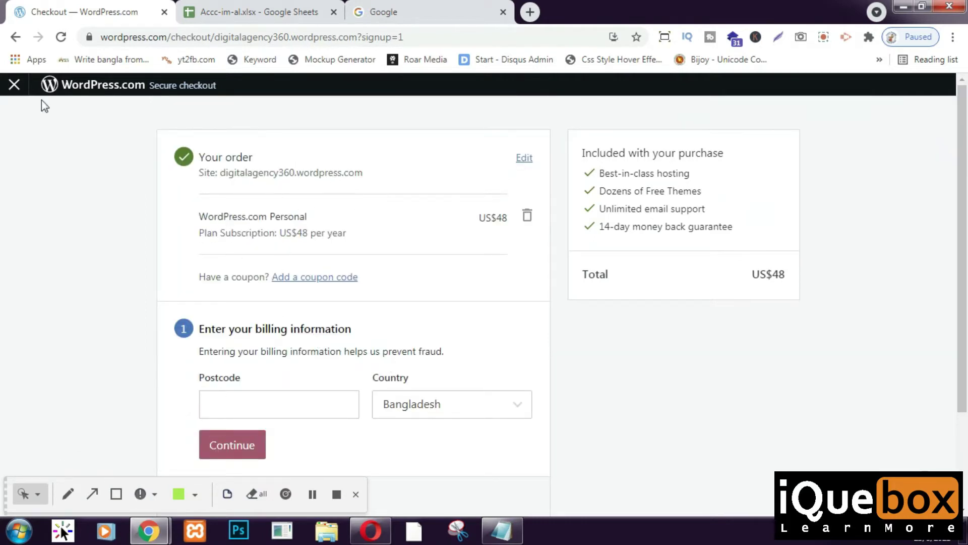
pyautogui.click(15, 85)
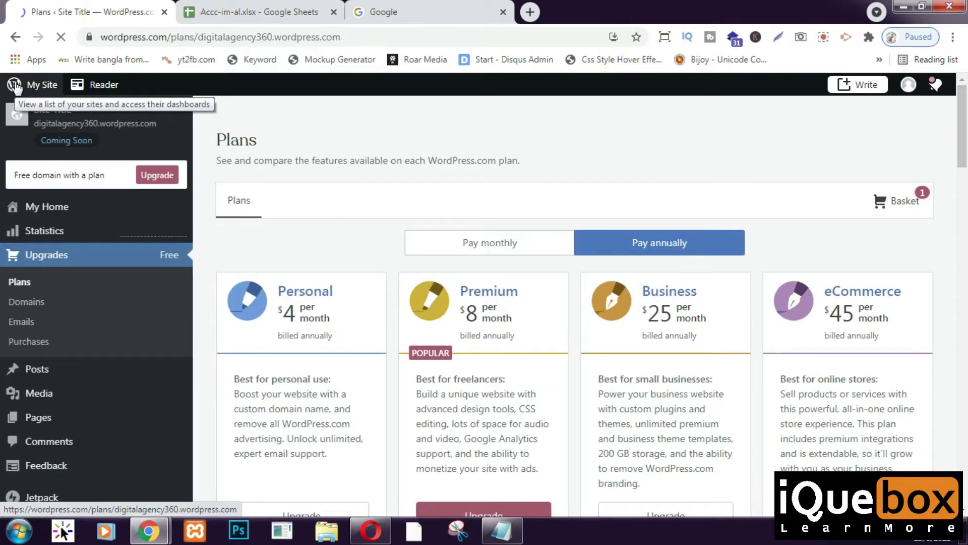
# Review the plan features and the dashboard's navigation entries, and open the site's My Home page
pyautogui.scroll(-3, 560, 255)
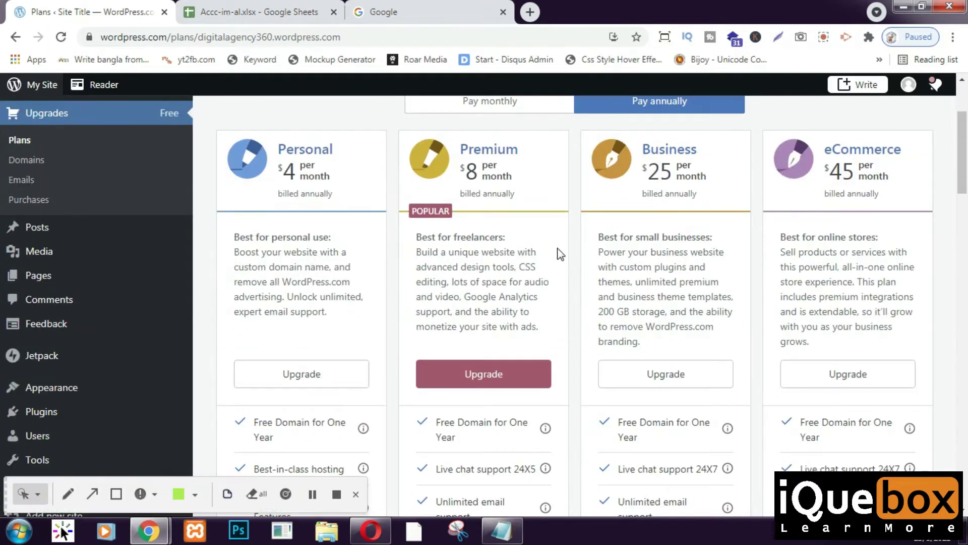
pyautogui.scroll(-7, 292, 454)
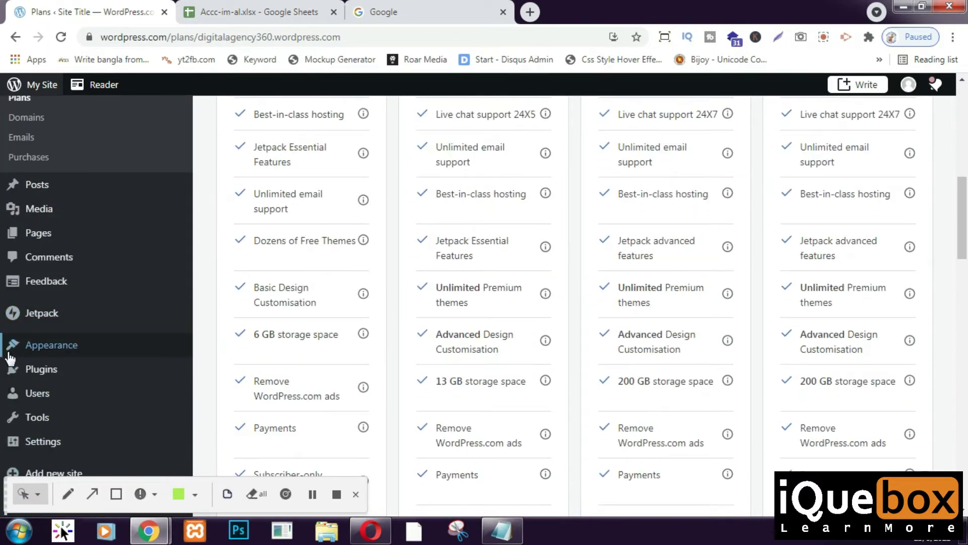
pyautogui.click(356, 493)
pyautogui.scroll(-1, 37, 408)
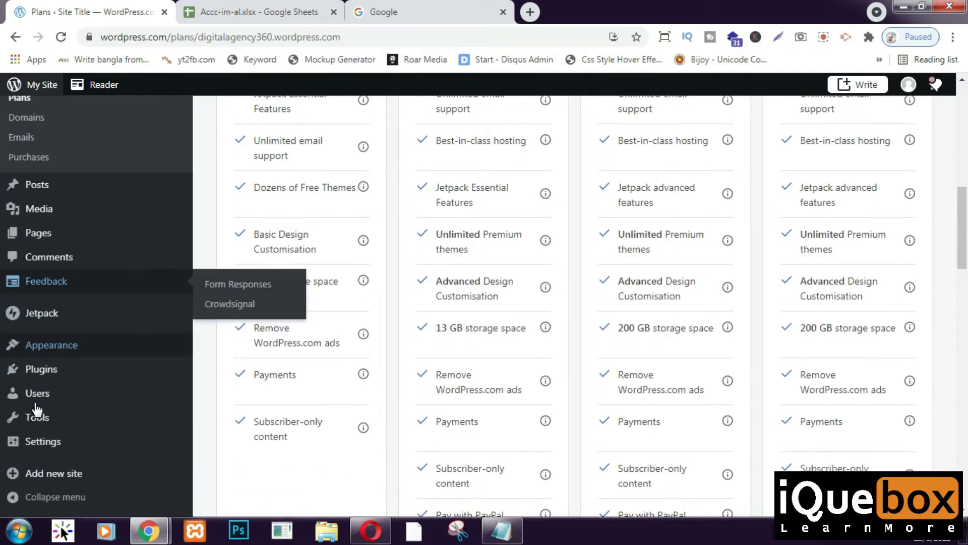
pyautogui.scroll(-2, 37, 428)
pyautogui.scroll(8, 36, 454)
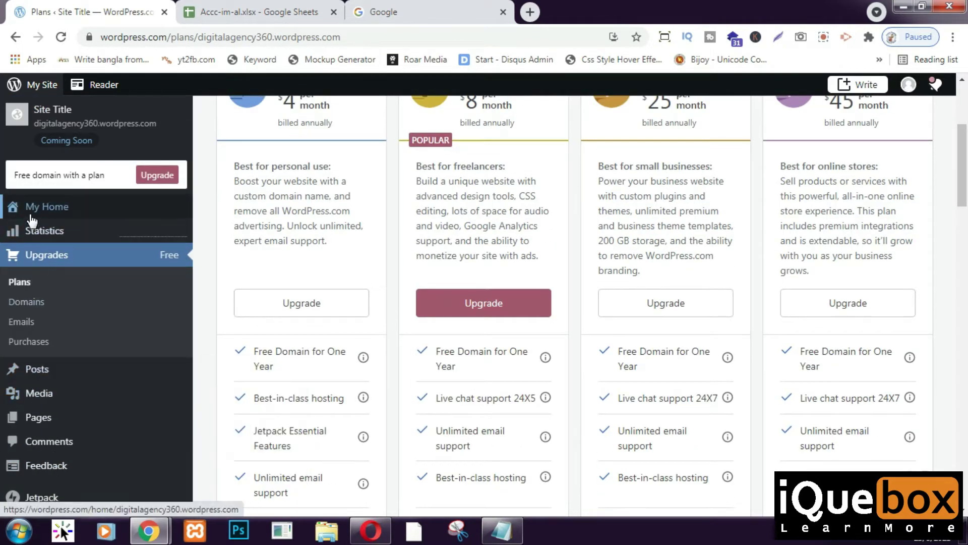
pyautogui.scroll(-1, 43, 219)
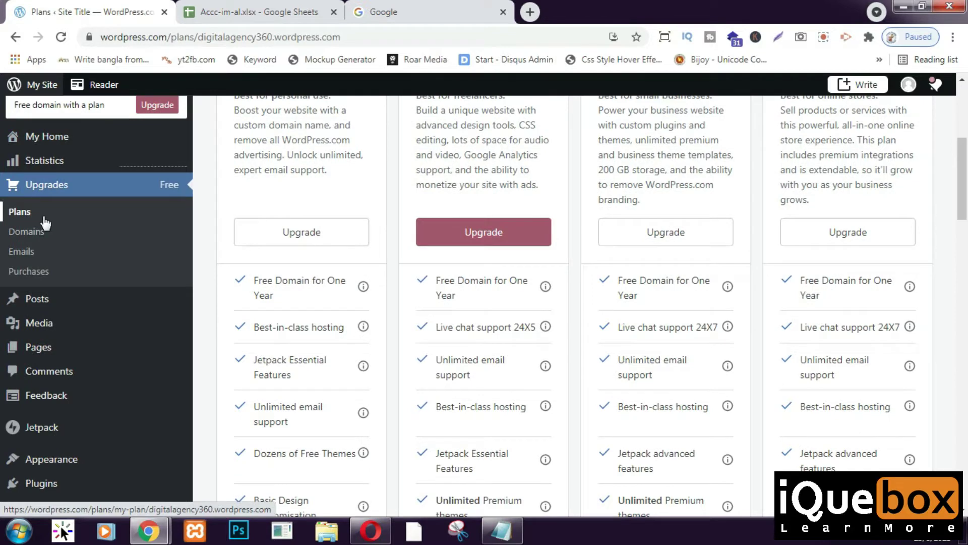
pyautogui.click(72, 142)
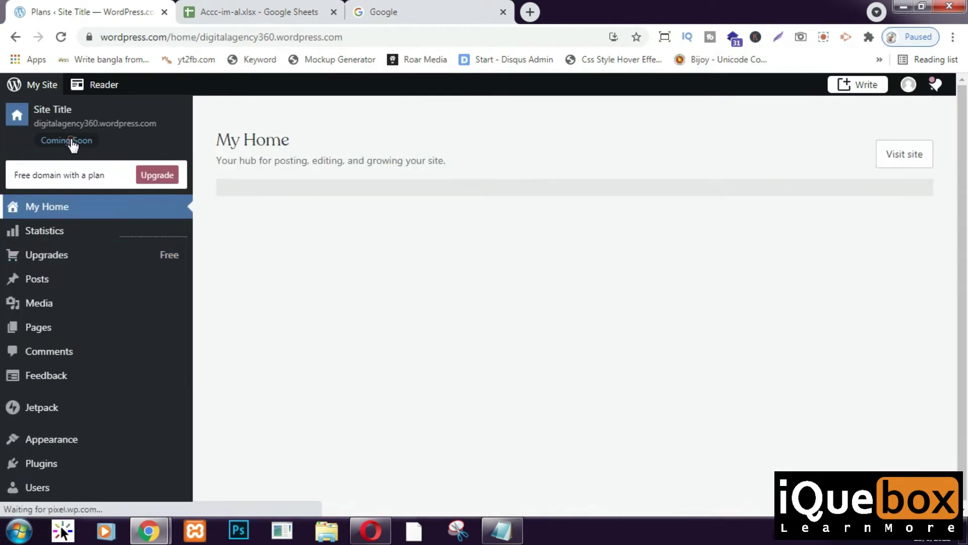
# Visit the new site and look through its default homepage, from the header to the blog and subscription sections
pyautogui.click(905, 156)
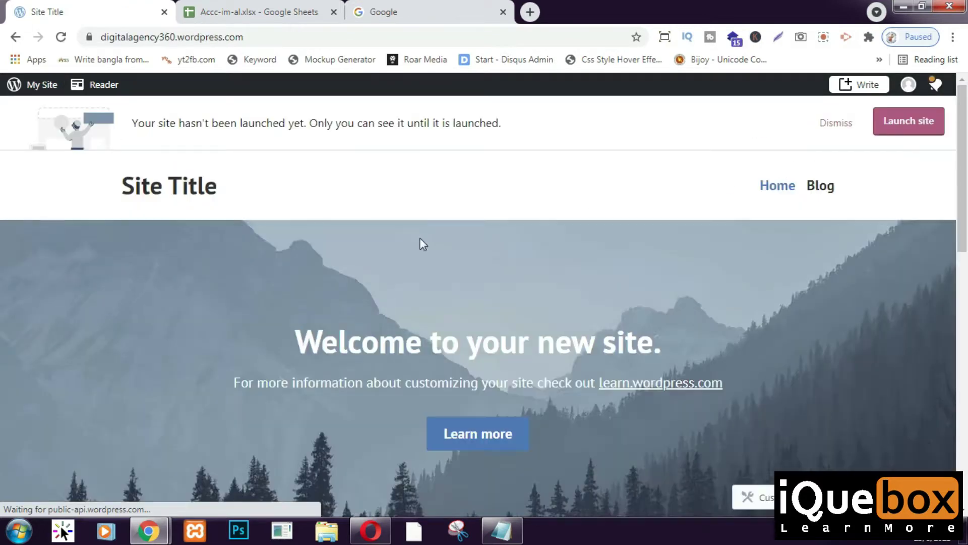
pyautogui.scroll(-6, 531, 237)
pyautogui.scroll(-7, 905, 265)
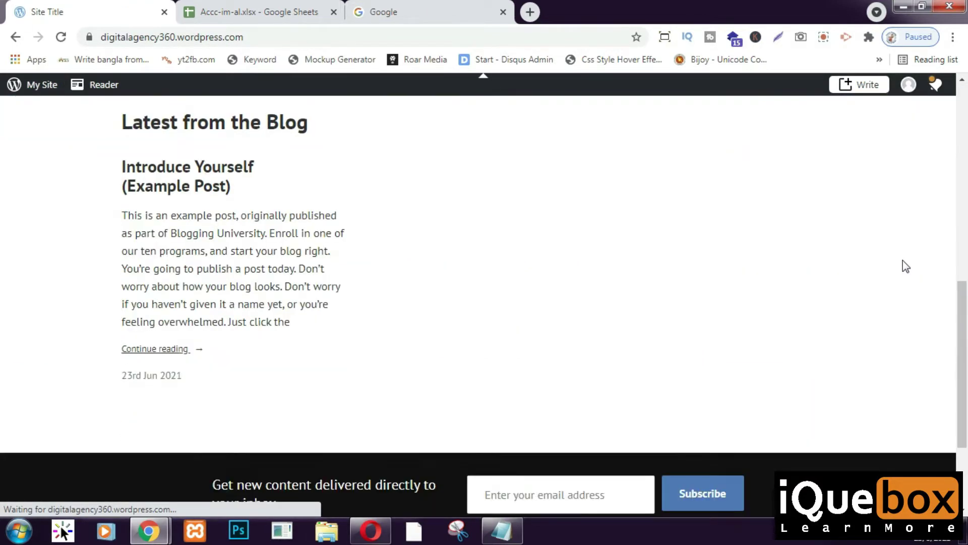
pyautogui.scroll(13, 459, 415)
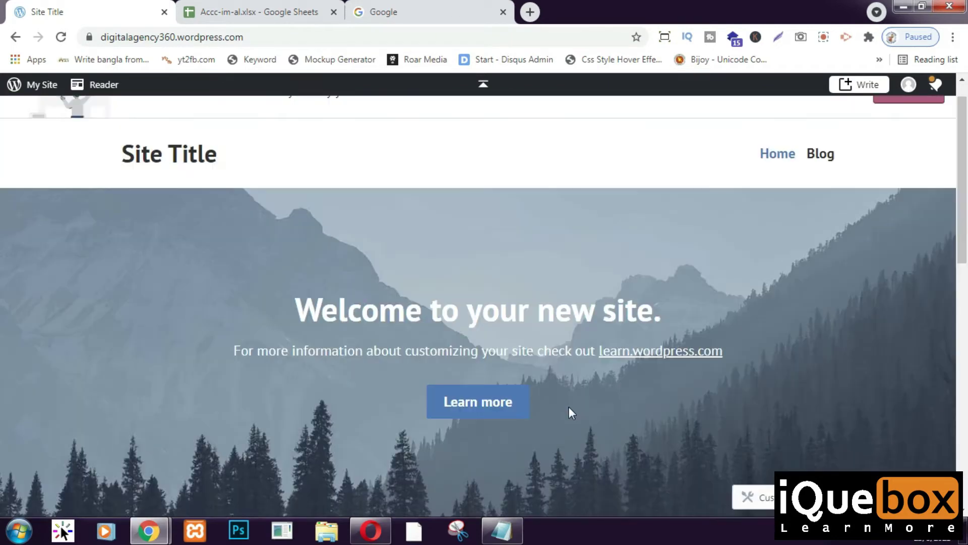
pyautogui.scroll(-4, 752, 352)
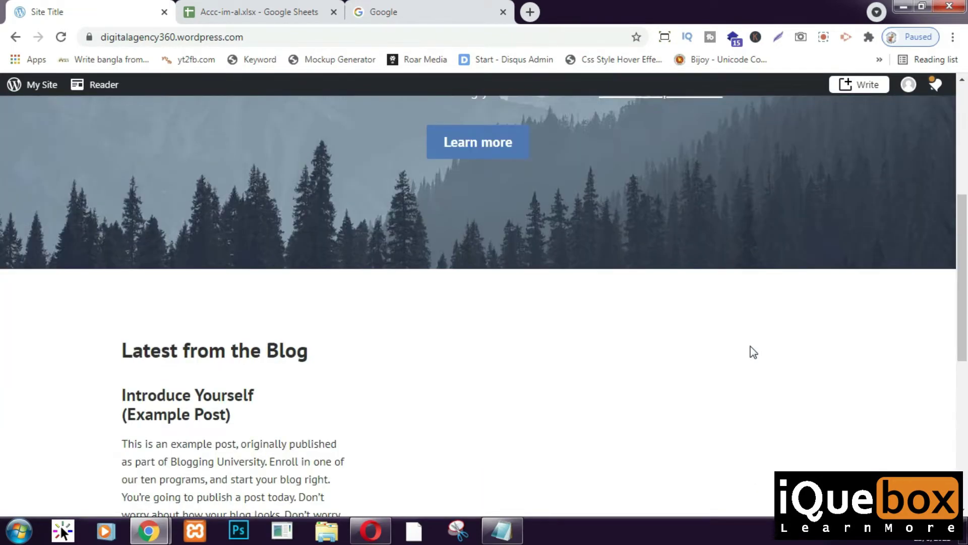
pyautogui.scroll(7, 748, 348)
pyautogui.scroll(1, 748, 343)
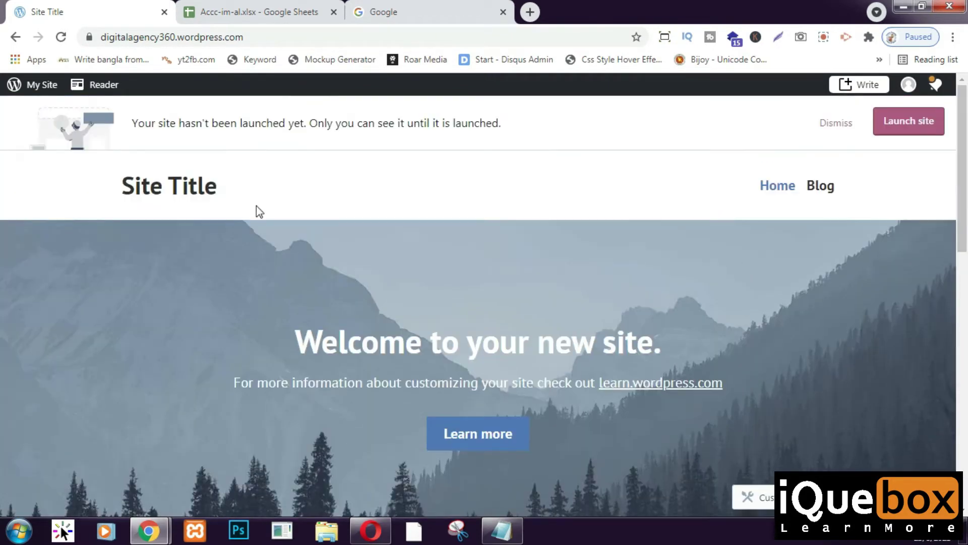
# Return to the site's dashboard and open the list of all posts to view the published ones
pyautogui.click(22, 86)
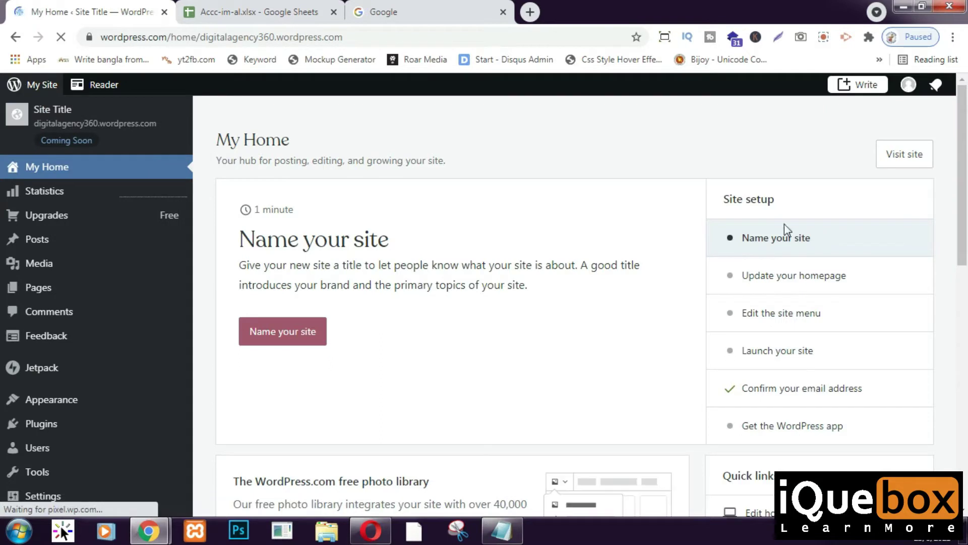
pyautogui.moveTo(43, 278)
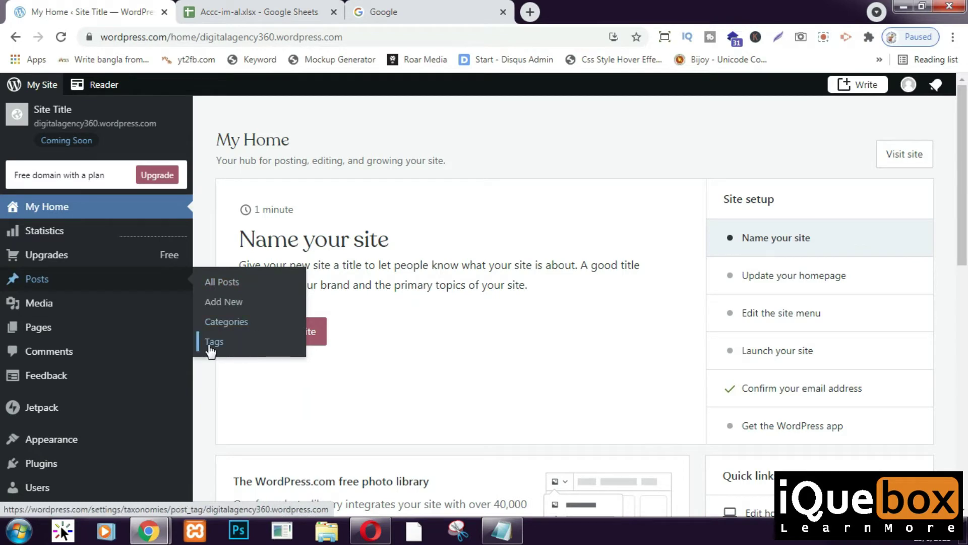
pyautogui.click(230, 289)
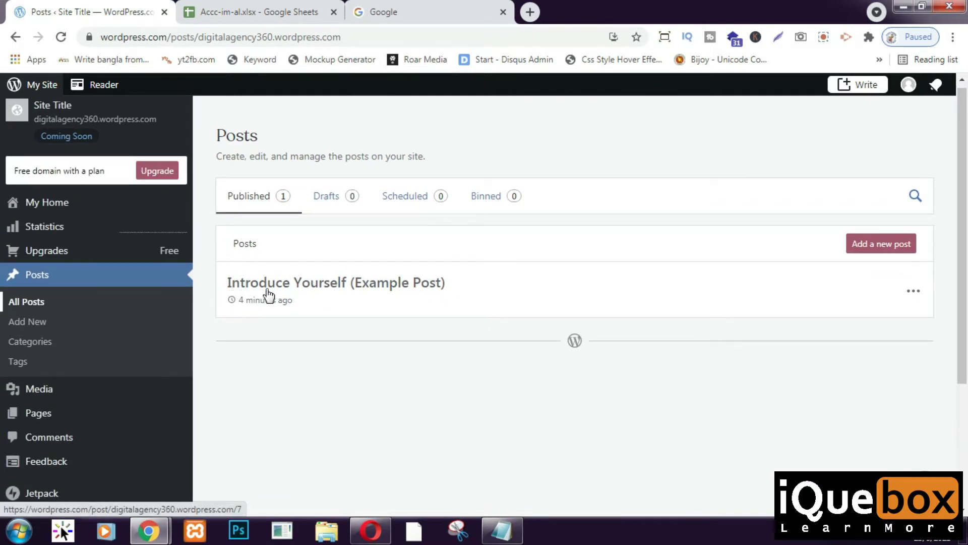
pyautogui.click(481, 287)
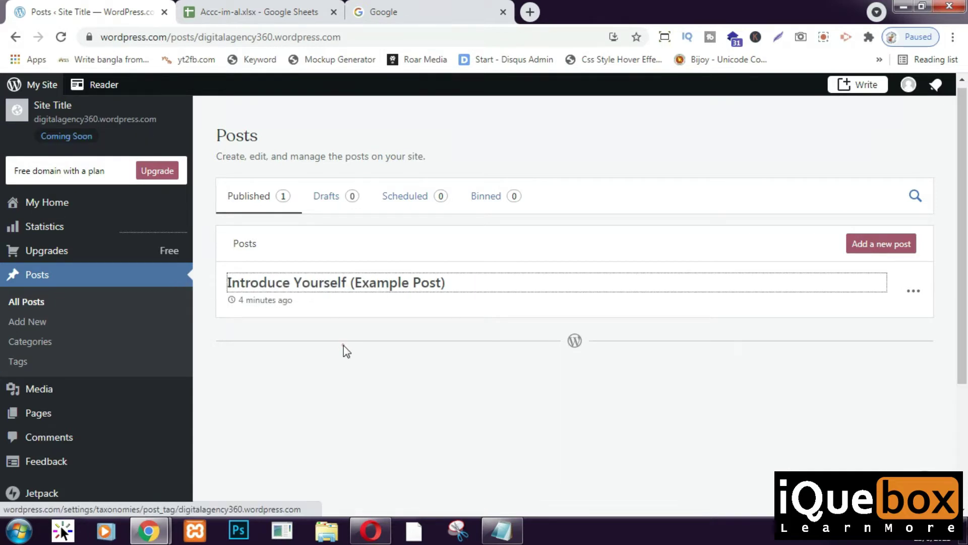
pyautogui.scroll(-2, 341, 348)
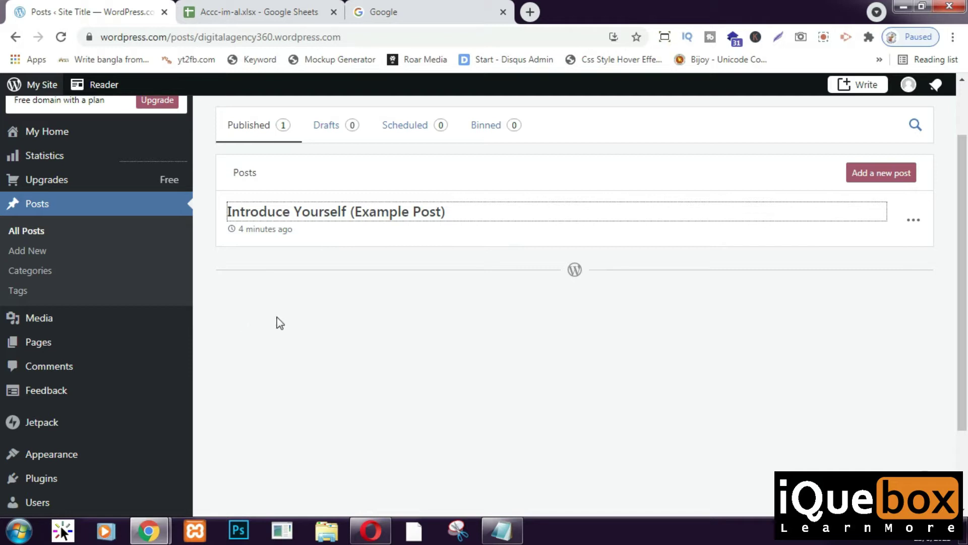
# Open the media library and the list of published pages to view what each one contains
pyautogui.scroll(-3, 294, 268)
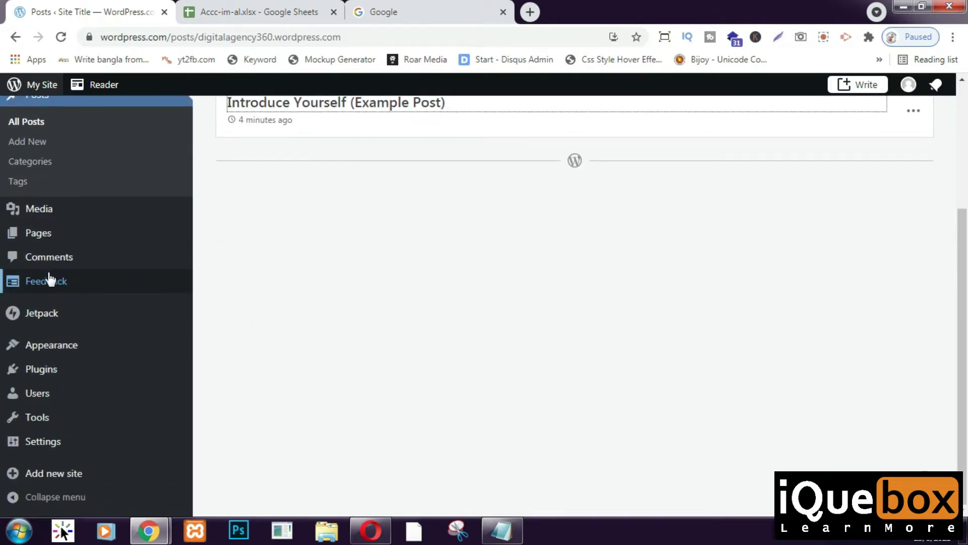
pyautogui.click(35, 215)
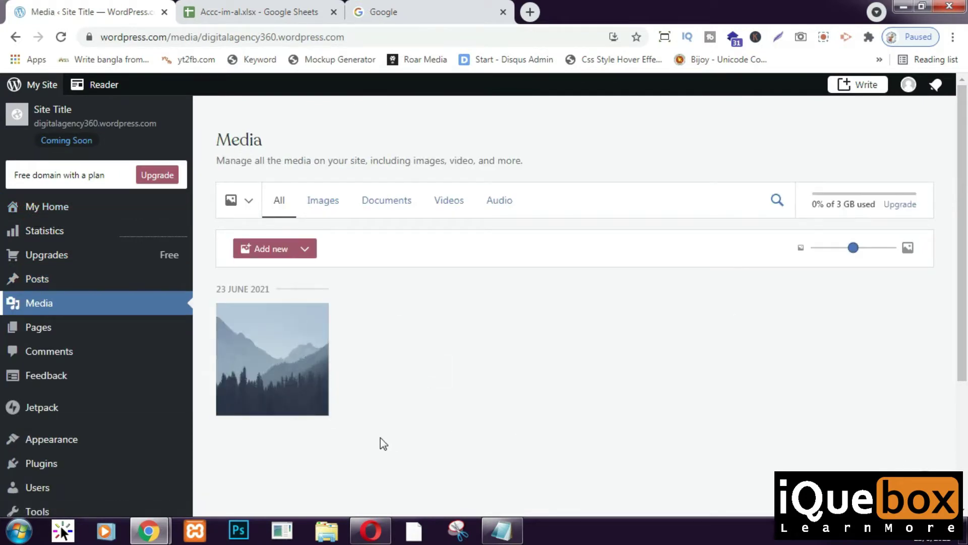
pyautogui.scroll(-1, 350, 386)
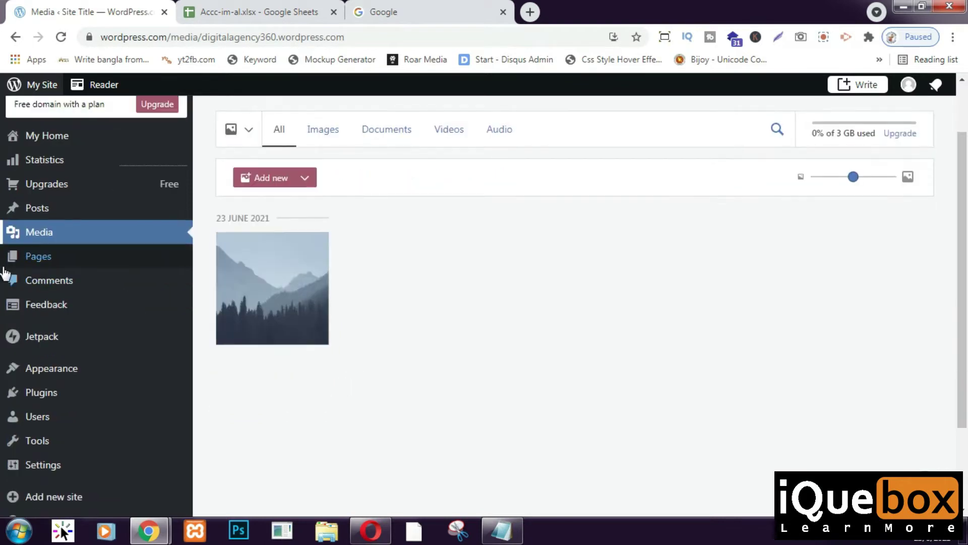
pyautogui.click(38, 259)
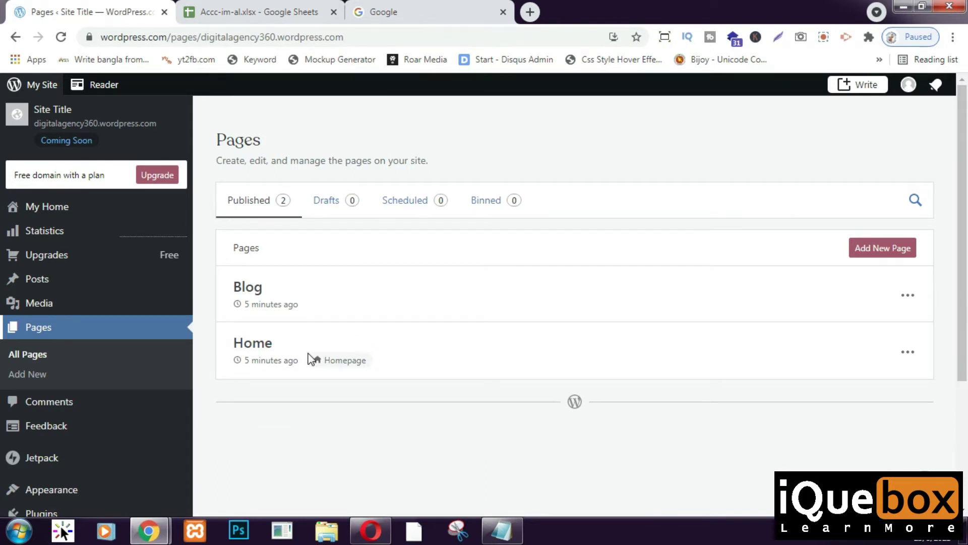
# Open the site's comments page to view all comments
pyautogui.scroll(-3, 320, 375)
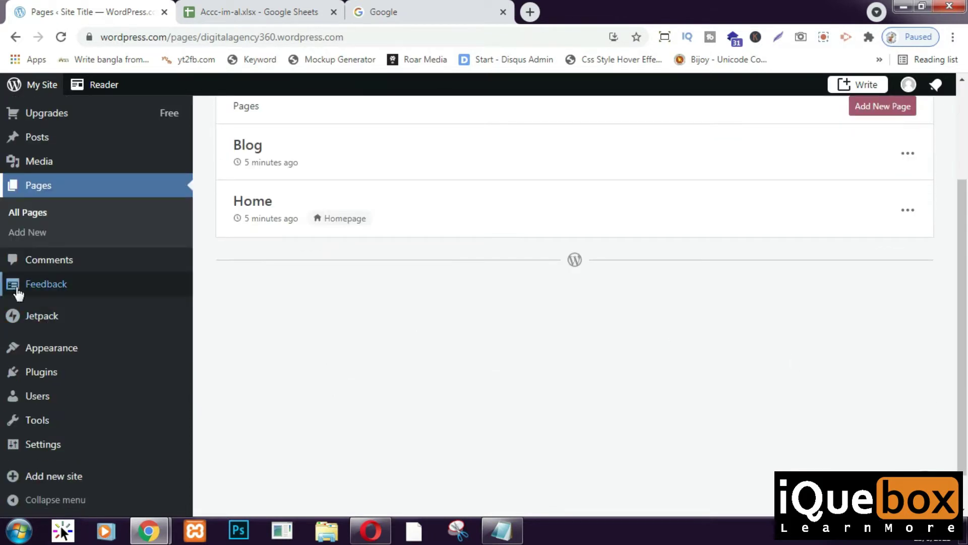
pyautogui.click(73, 267)
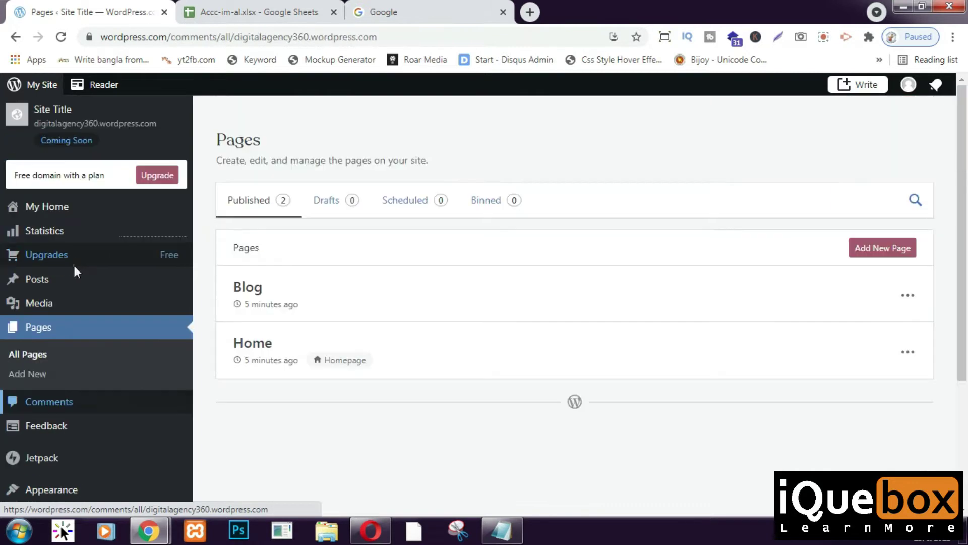
pyautogui.scroll(-2, 404, 373)
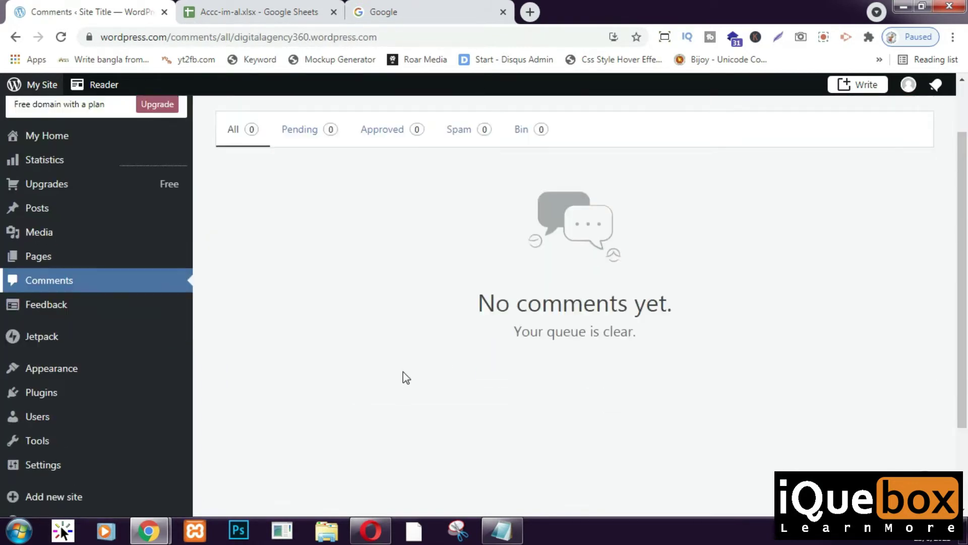
# Review the dashboard options offered under Appearance, Plugins, Users, Tools and Settings
pyautogui.scroll(-3, 536, 317)
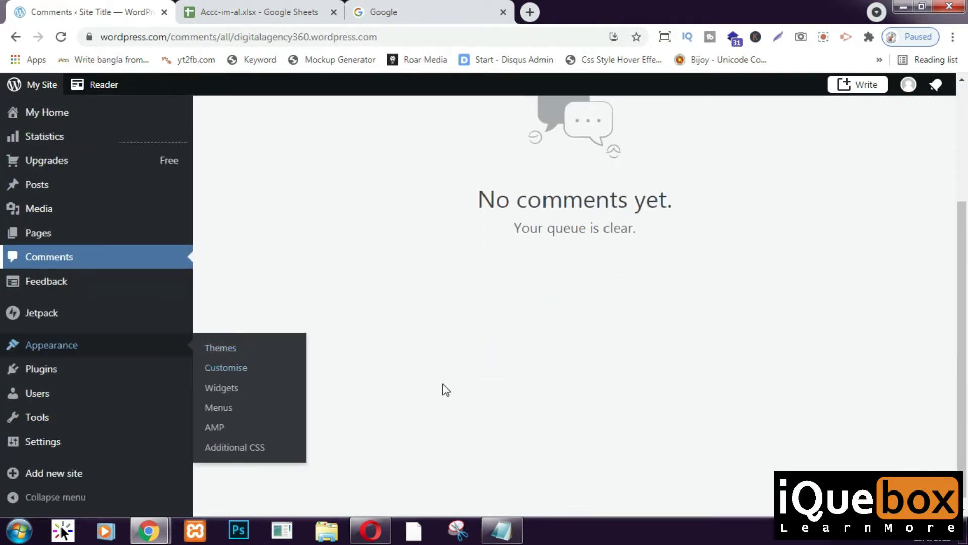
pyautogui.moveTo(58, 357)
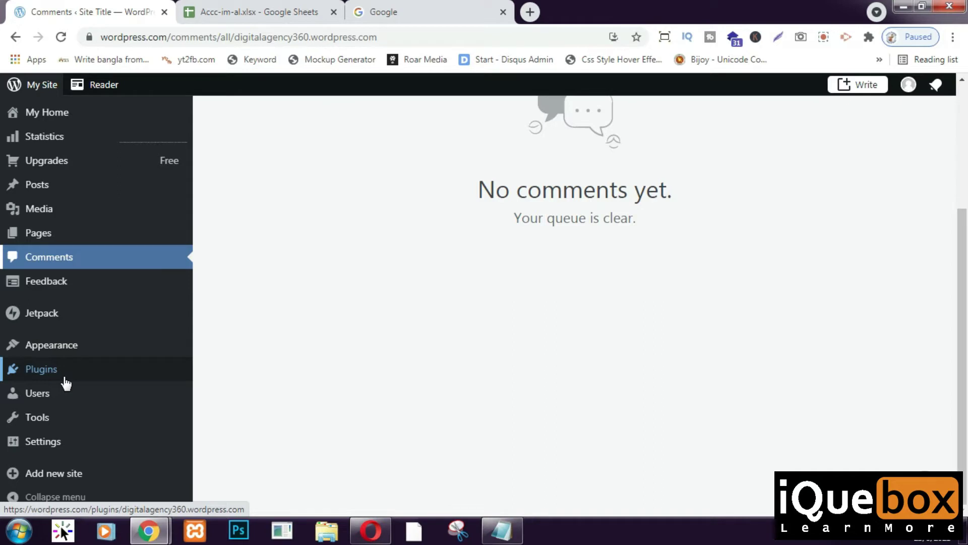
pyautogui.moveTo(30, 398)
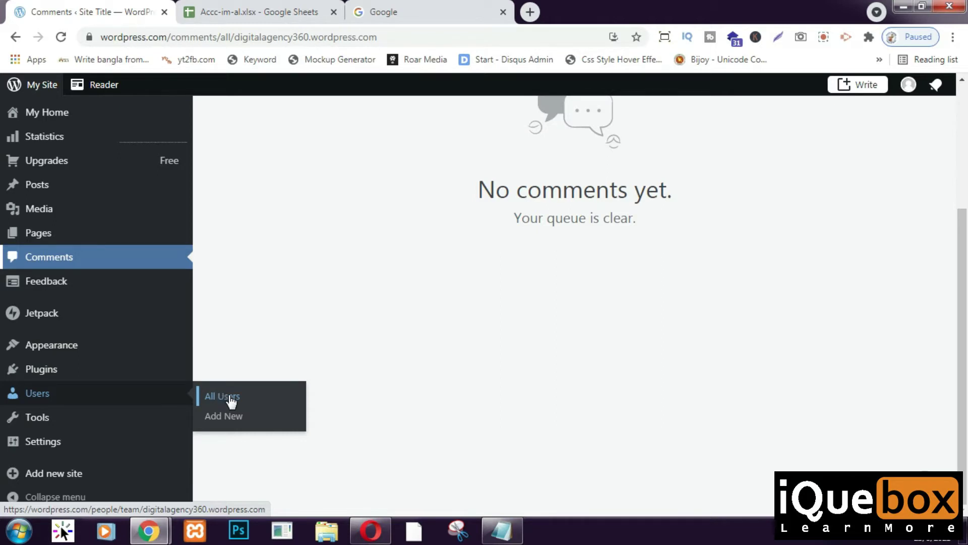
pyautogui.moveTo(82, 422)
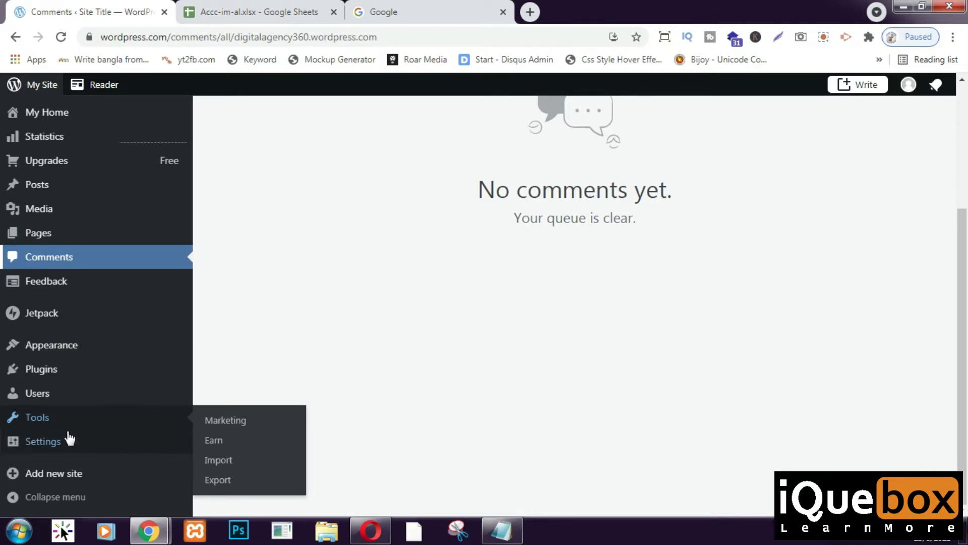
pyautogui.moveTo(35, 444)
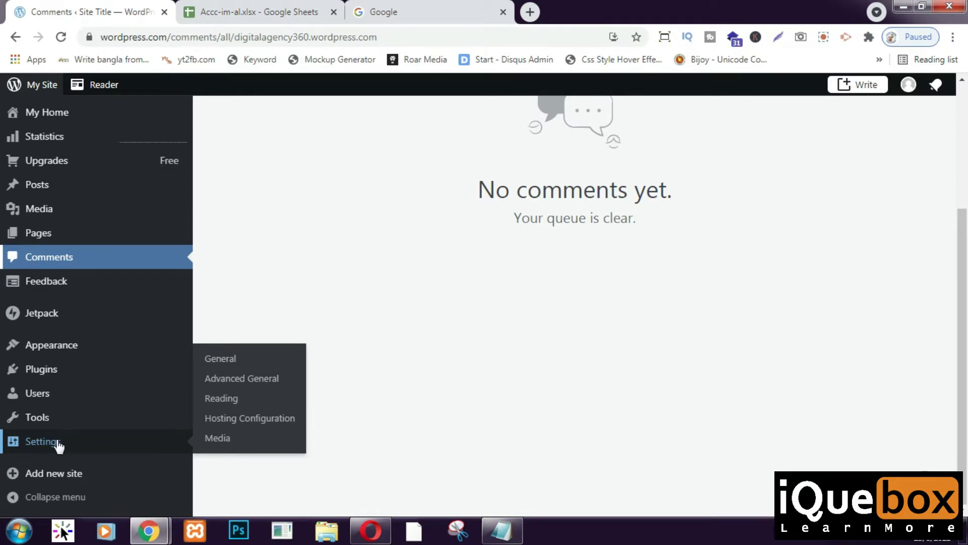
# Open the general site settings and change the site title to "Digital Agency 360"
pyautogui.click(227, 364)
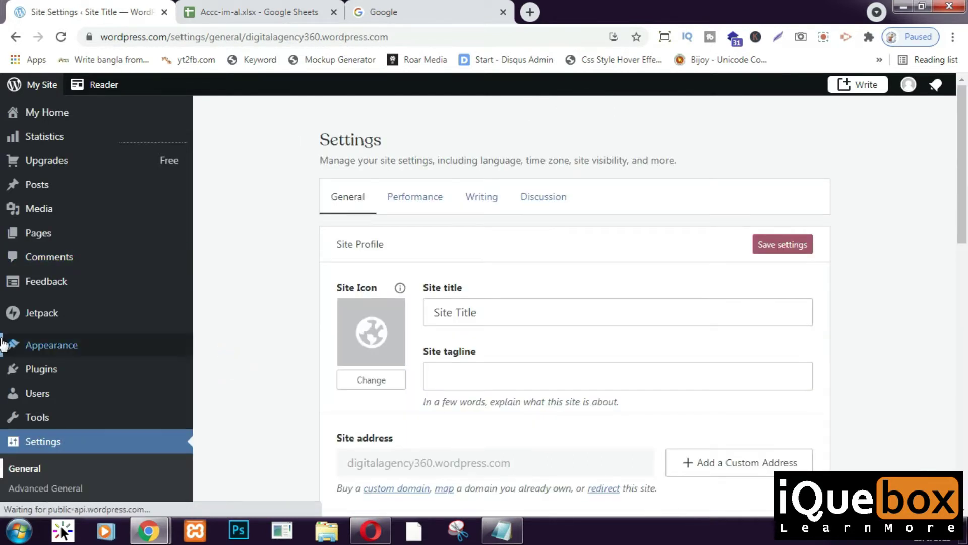
pyautogui.scroll(-1, 444, 222)
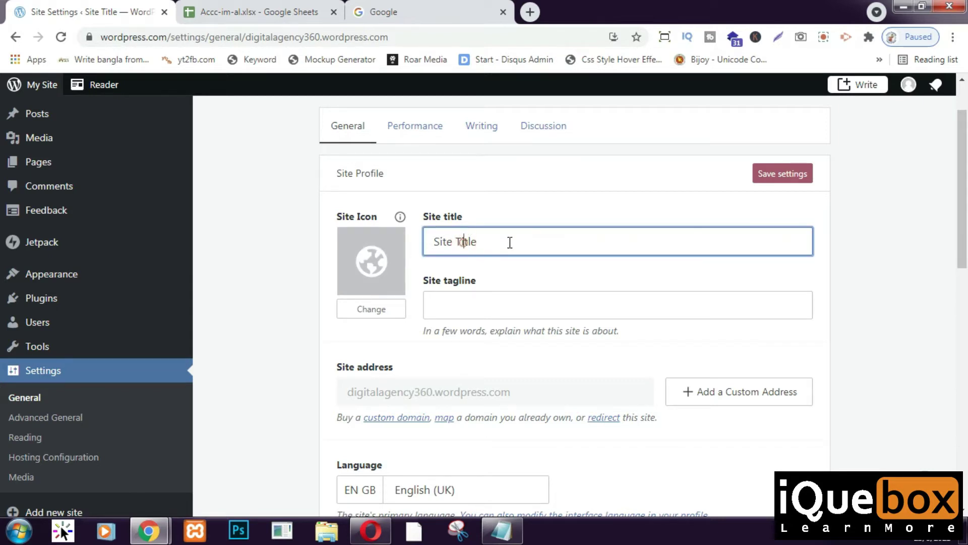
pyautogui.moveTo(510, 242); pyautogui.dragTo(391, 246)
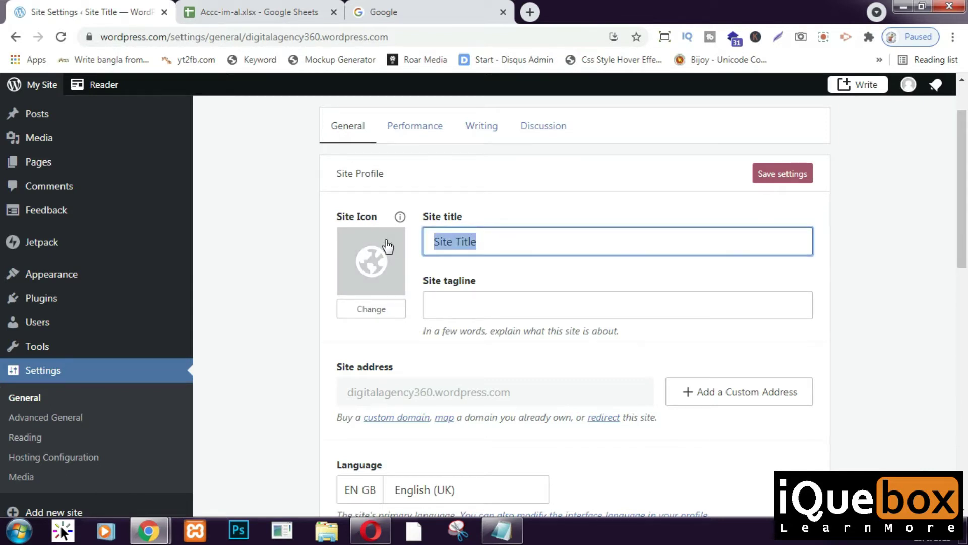
pyautogui.press('BackSpace')
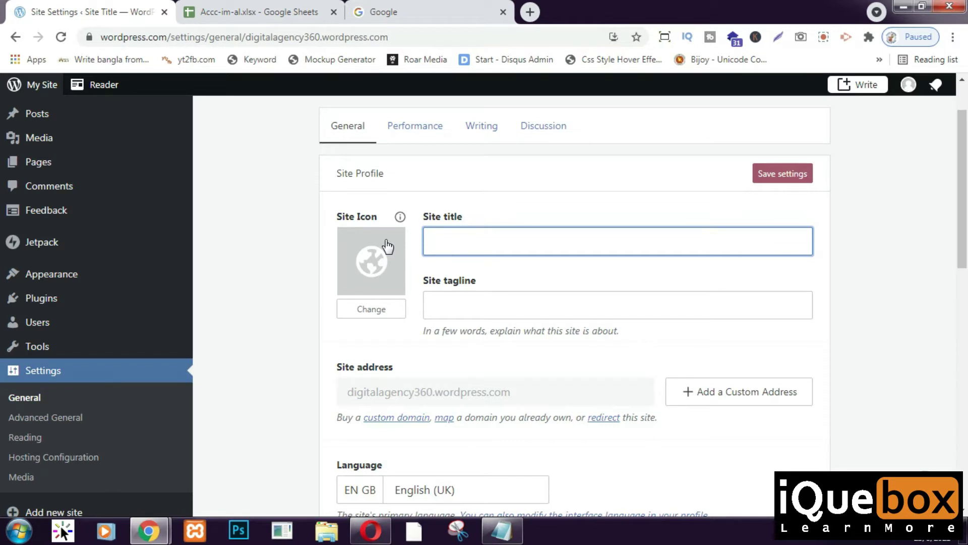
pyautogui.write('Digital Agency')
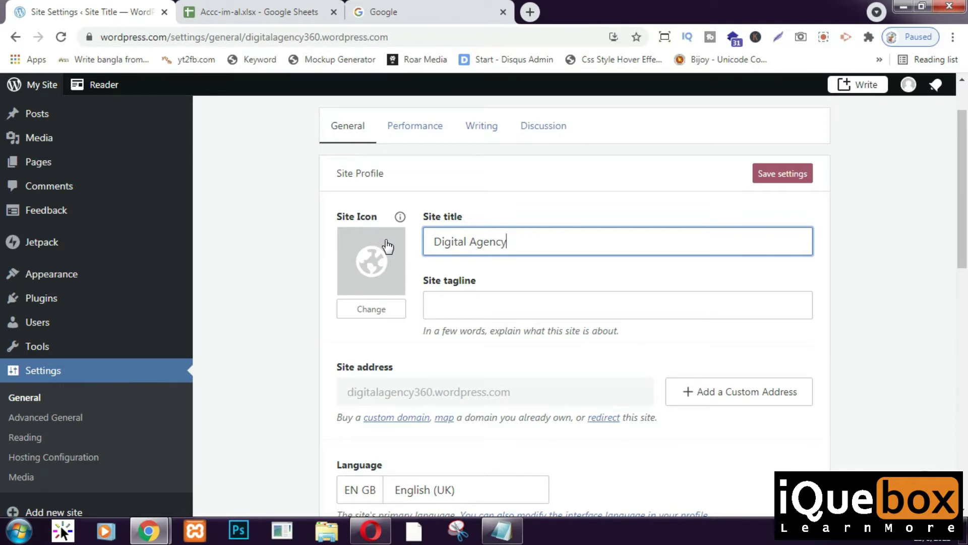
pyautogui.scroll(-1, 414, 242)
pyautogui.click(444, 245)
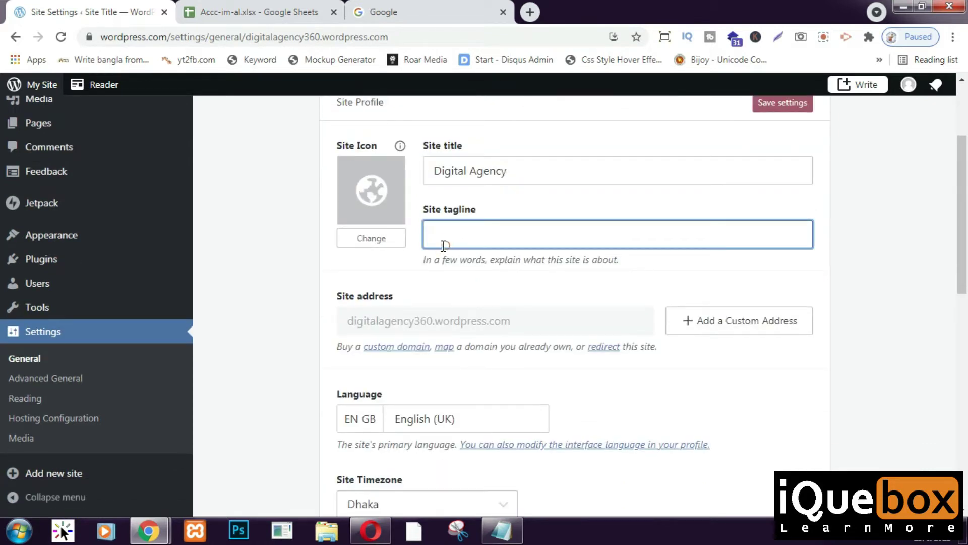
pyautogui.click(540, 174)
pyautogui.write('36')
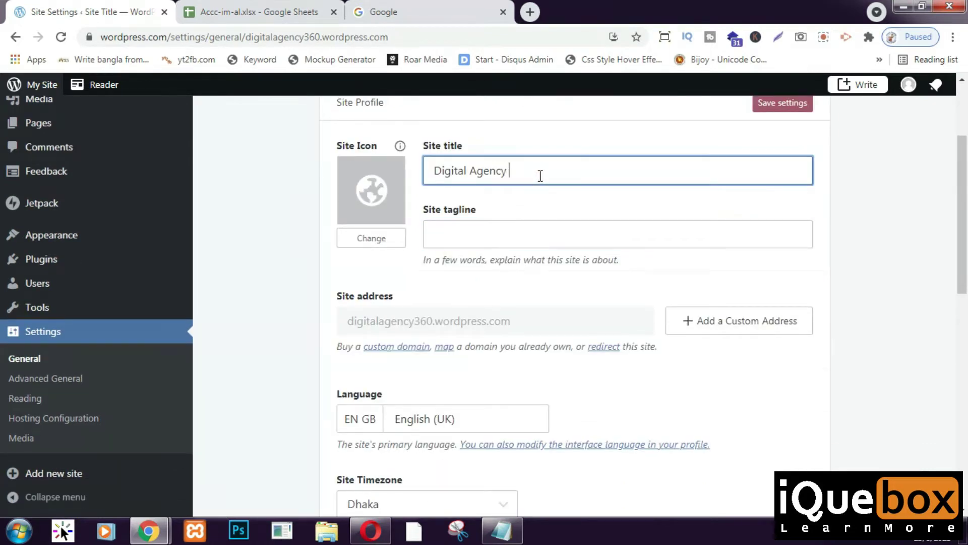
pyautogui.write('0')
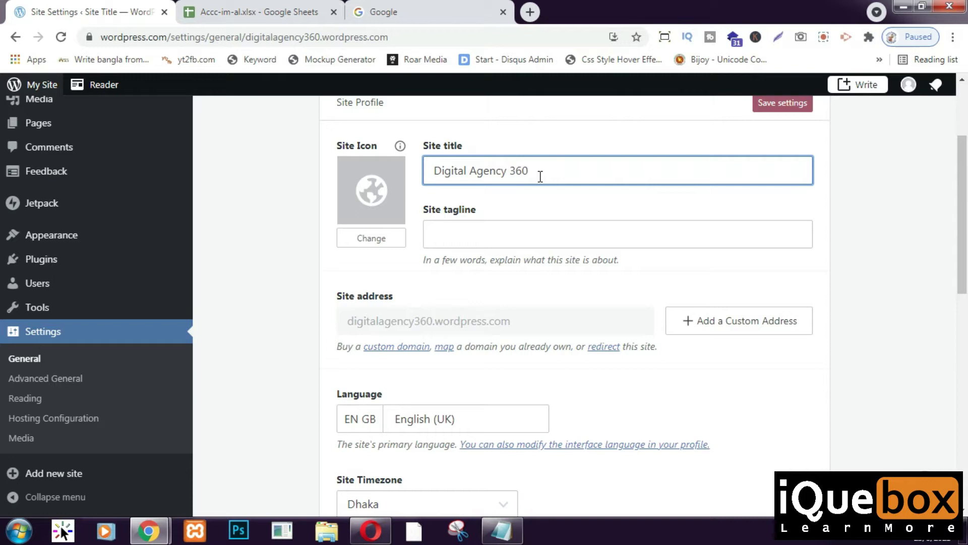
# Enter "Ultimate Marketing In BD" as the site tagline
pyautogui.click(485, 233)
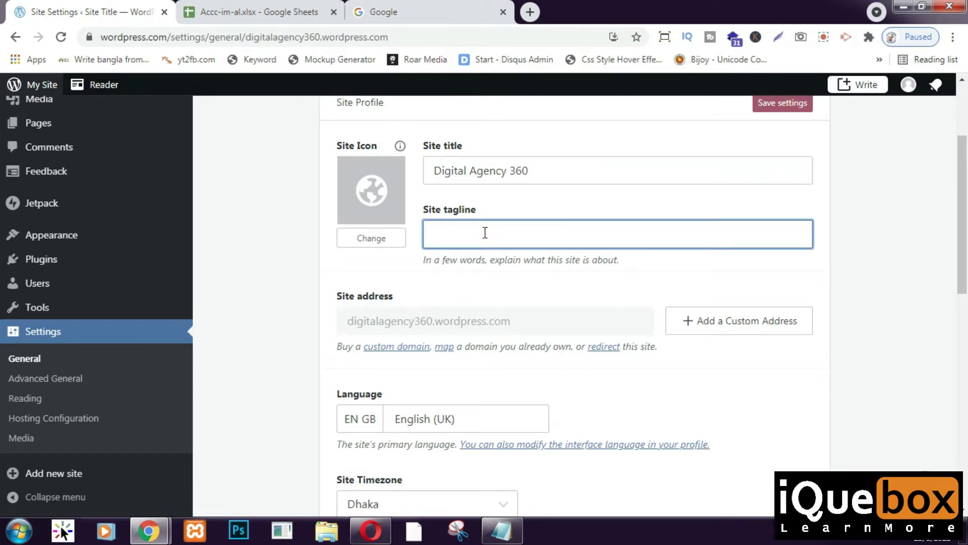
pyautogui.write('Ultimage')
pyautogui.press('BackSpace')
pyautogui.press('BackSpace')
pyautogui.write('te Marke')
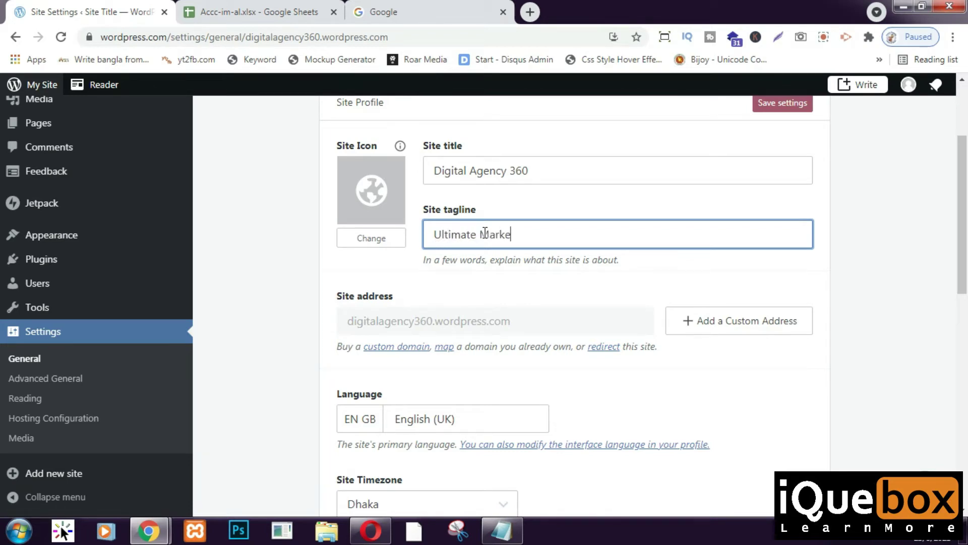
pyautogui.write('ting In Bd')
# Look through the remaining general settings, from site address, language and timezone to site launch, footer credit and site tools
pyautogui.scroll(-1, 402, 268)
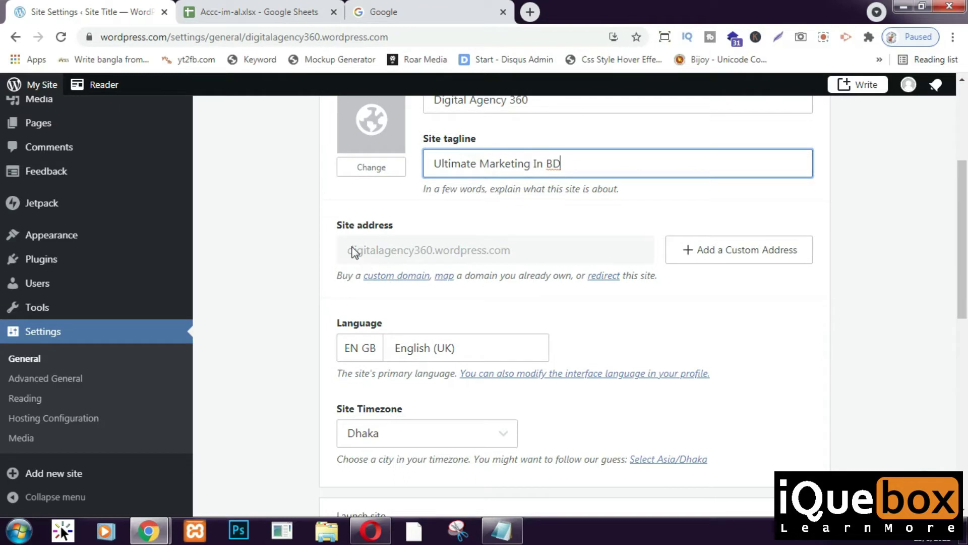
pyautogui.moveTo(347, 250); pyautogui.dragTo(518, 254)
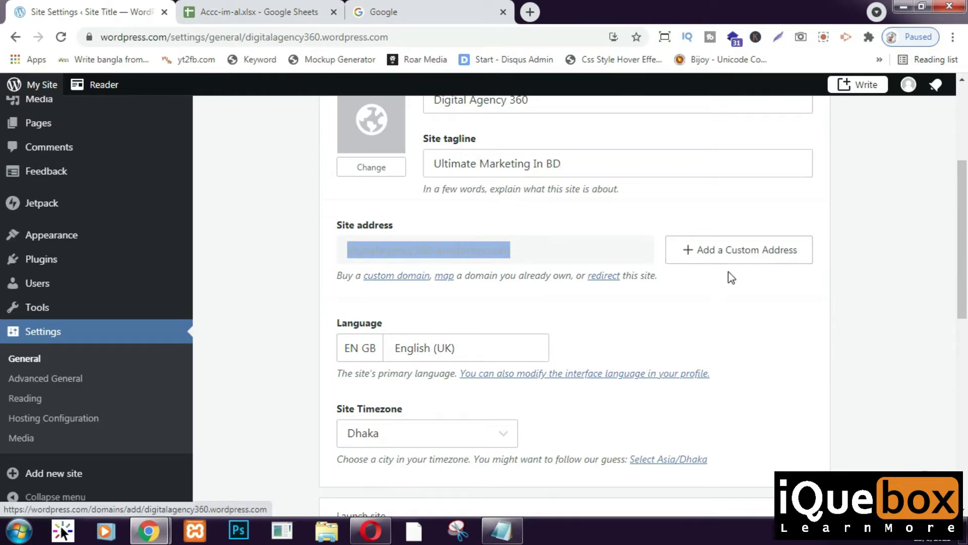
pyautogui.scroll(-1, 752, 264)
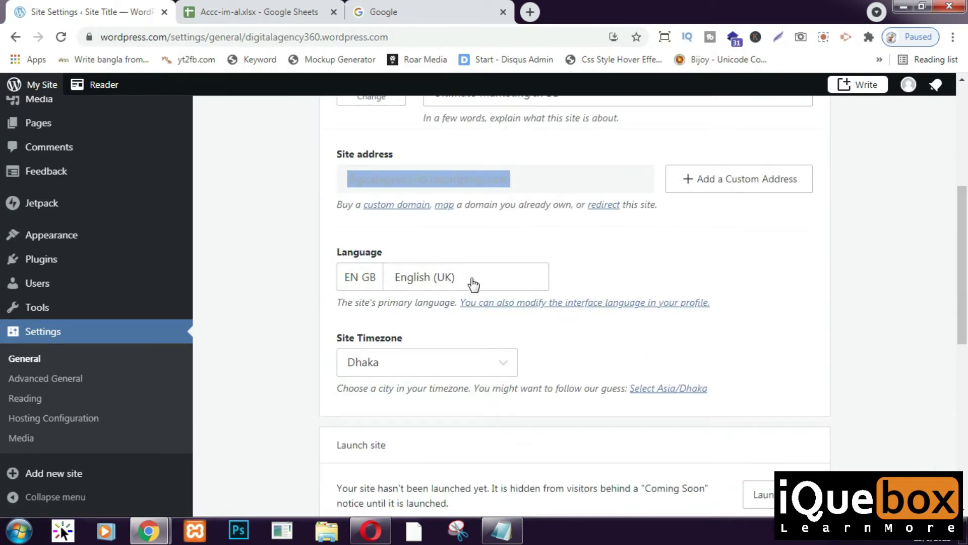
pyautogui.scroll(-1, 469, 281)
pyautogui.scroll(-1, 451, 296)
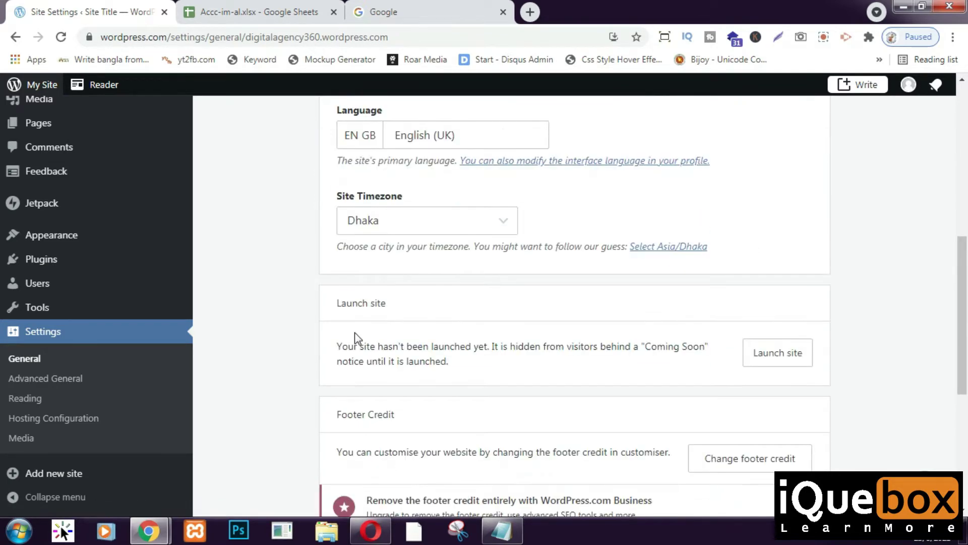
pyautogui.scroll(-2, 386, 323)
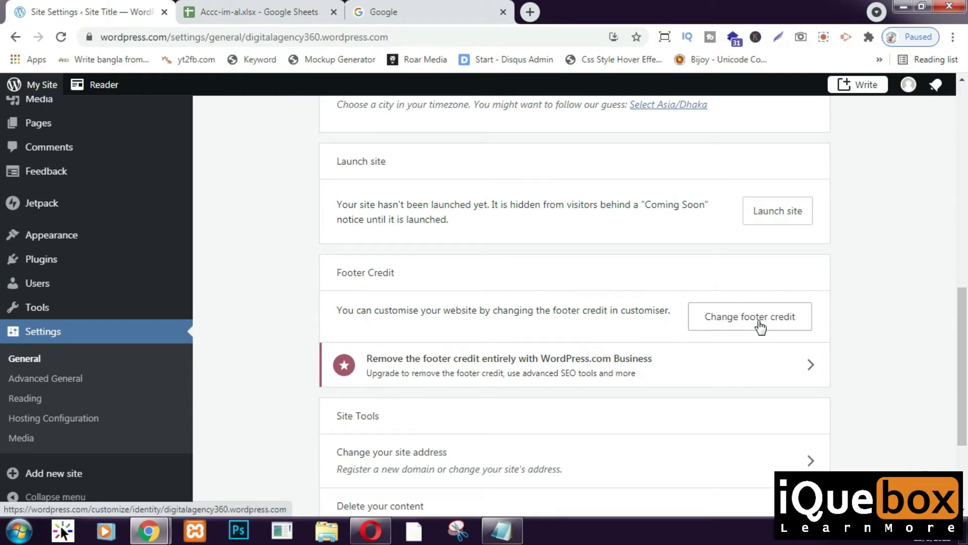
pyautogui.scroll(-2, 659, 353)
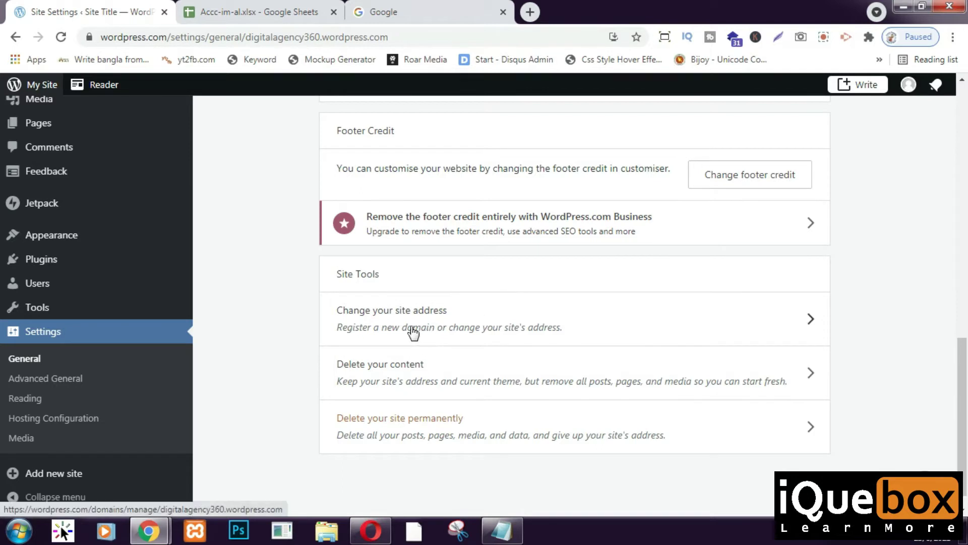
pyautogui.scroll(-1, 439, 352)
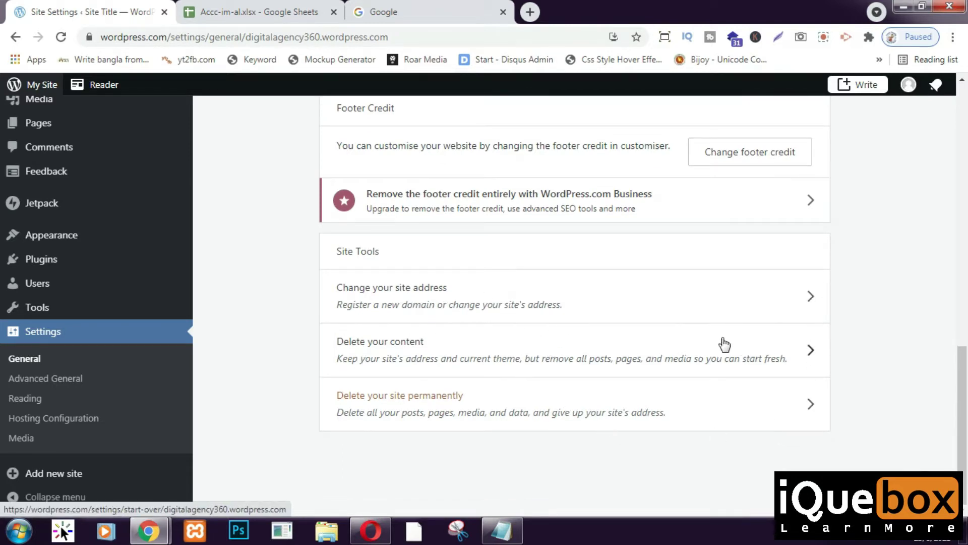
# Save the site profile settings with the new title and tagline
pyautogui.scroll(5, 559, 331)
pyautogui.scroll(8, 471, 357)
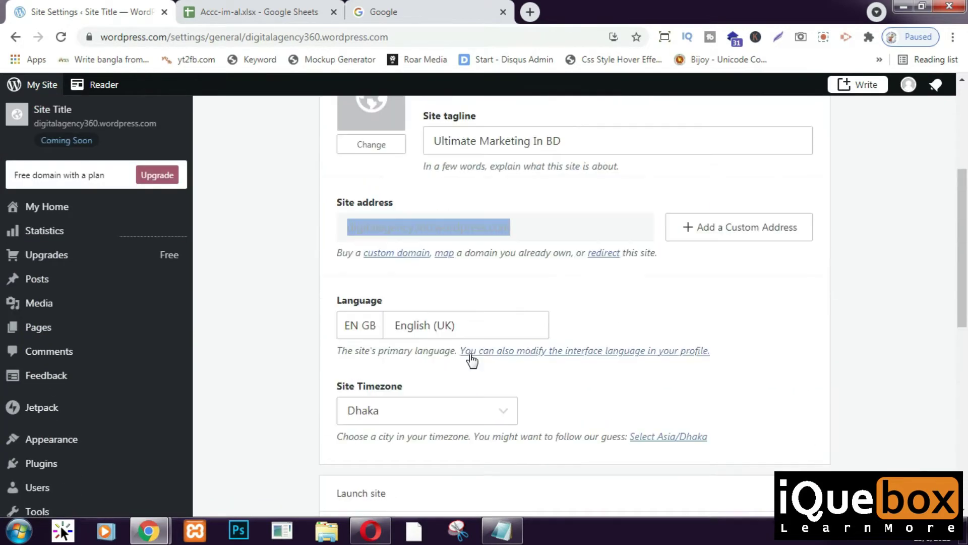
pyautogui.scroll(1, 465, 313)
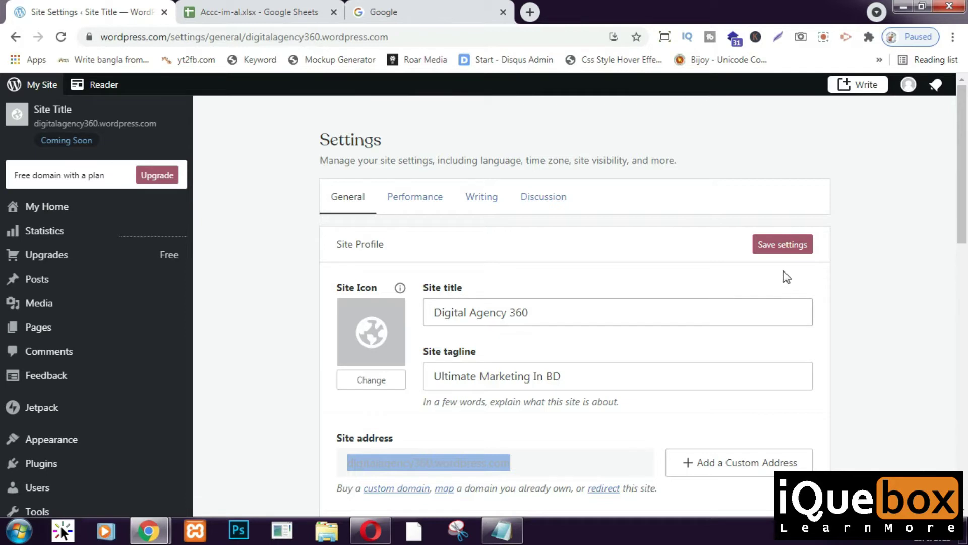
pyautogui.click(780, 246)
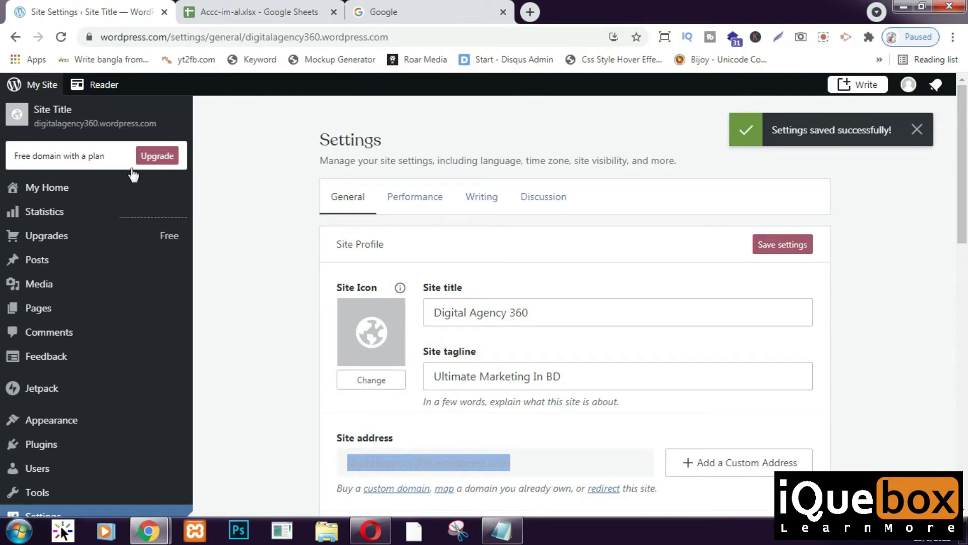
# Look over the dashboard's navigation entries and return to the My Home page with the site setup checklist
pyautogui.moveTo(3, 308)
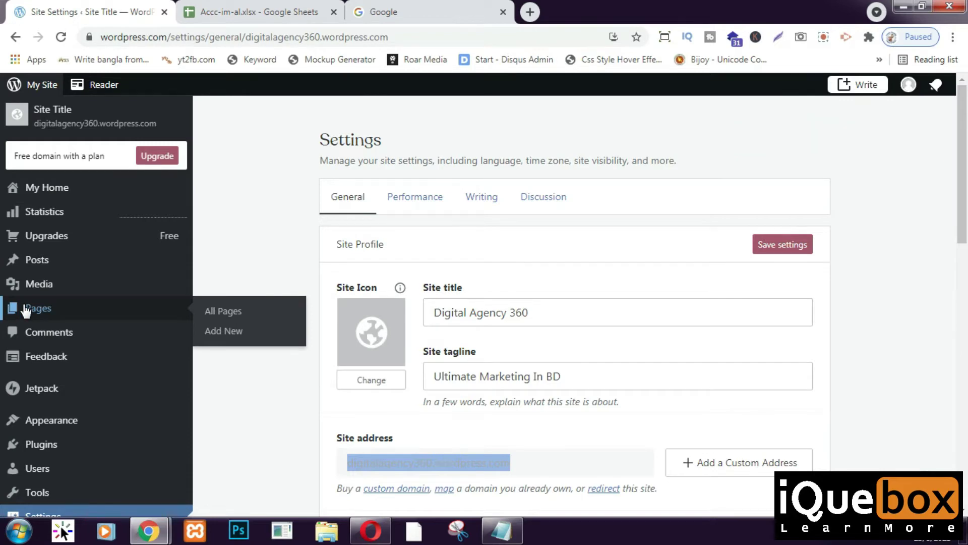
pyautogui.scroll(-3, 157, 361)
pyautogui.scroll(3, 154, 361)
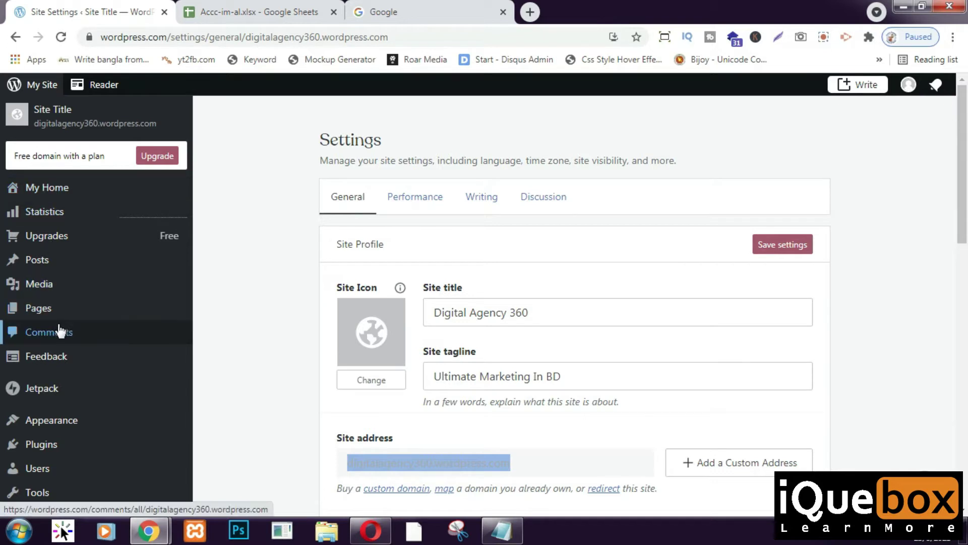
pyautogui.click(49, 195)
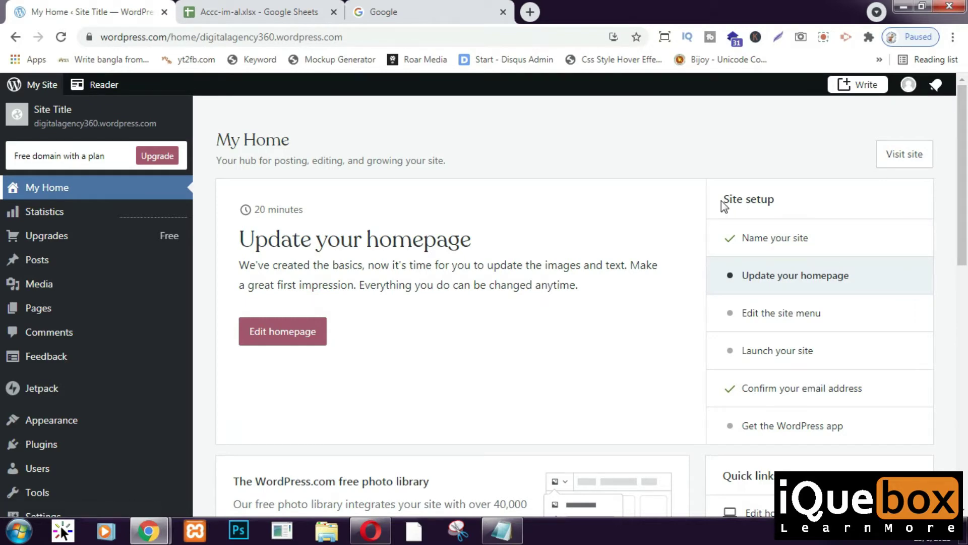
# View the site in a new browser tab to check its title and tagline, and return to the dashboard
pyautogui.moveTo(721, 200); pyautogui.dragTo(779, 205)
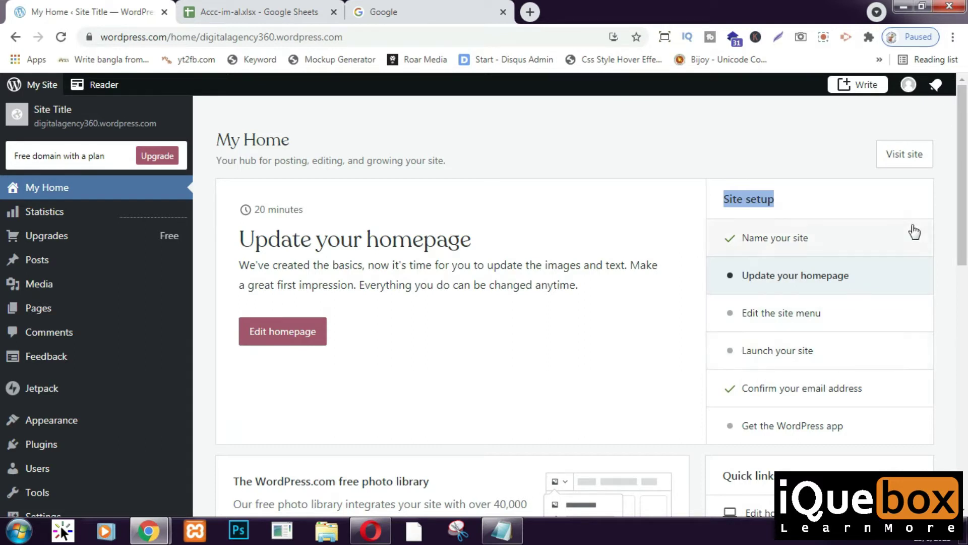
pyautogui.middleClick(892, 155)
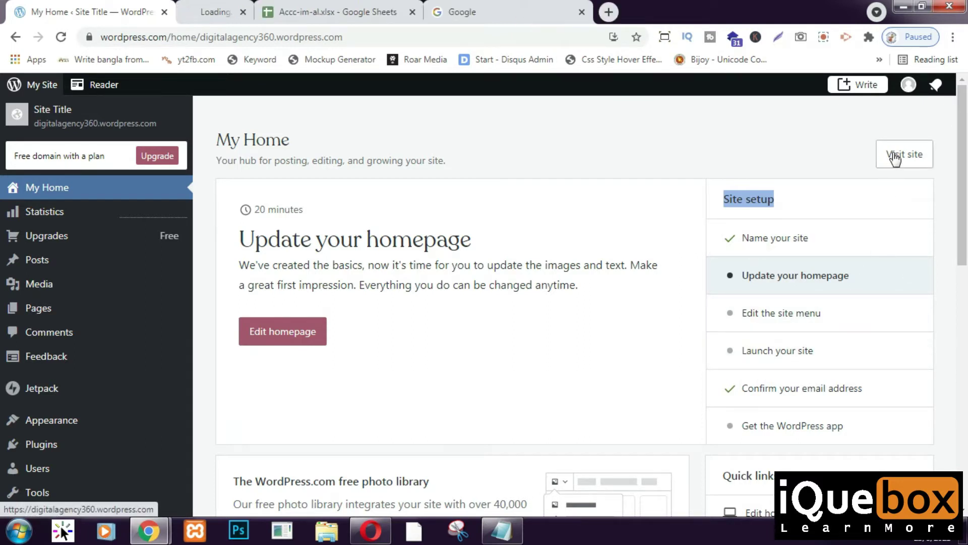
pyautogui.click(251, 6)
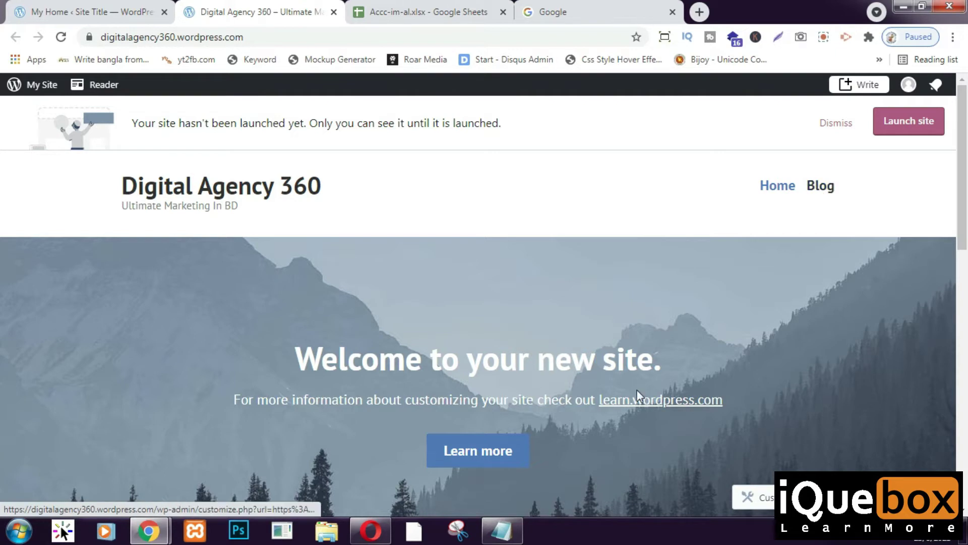
pyautogui.click(63, 7)
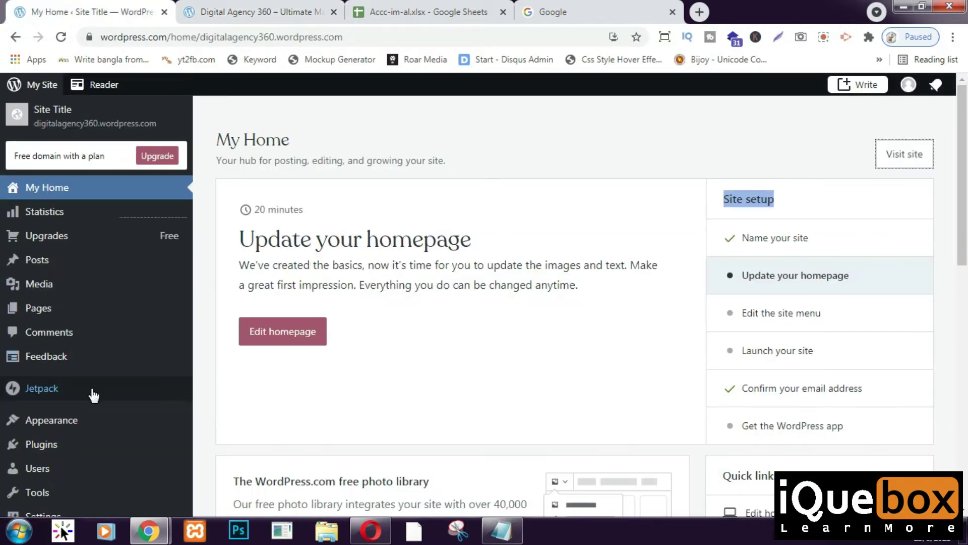
# Open the menu customiser from the Appearance options, dismiss the introduction tip and open the Primary menu for editing
pyautogui.scroll(-1, 32, 388)
pyautogui.moveTo(93, 395)
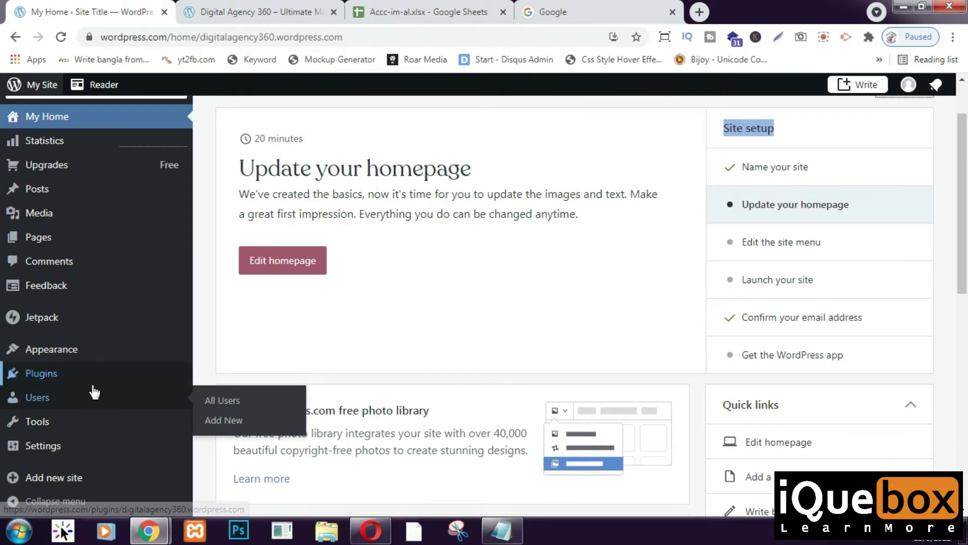
pyautogui.moveTo(87, 354)
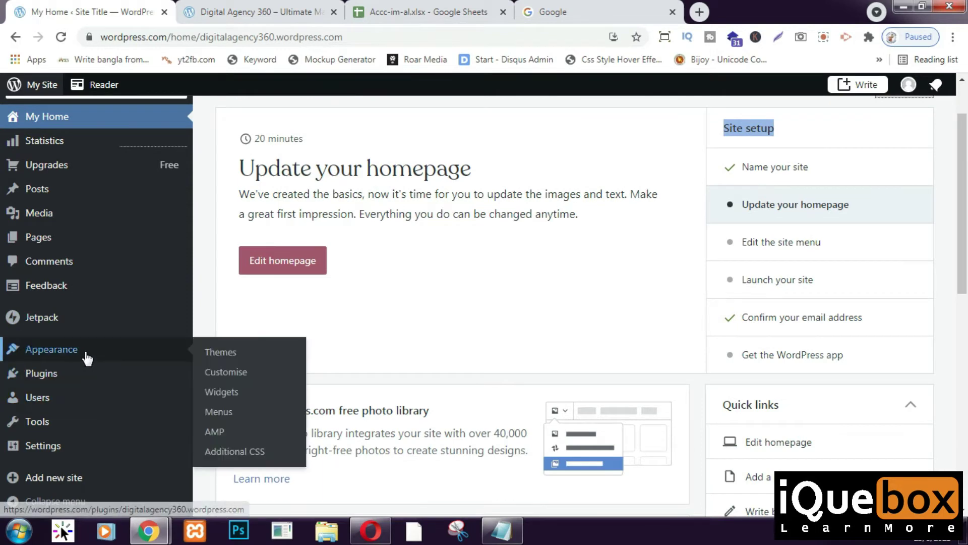
pyautogui.click(222, 415)
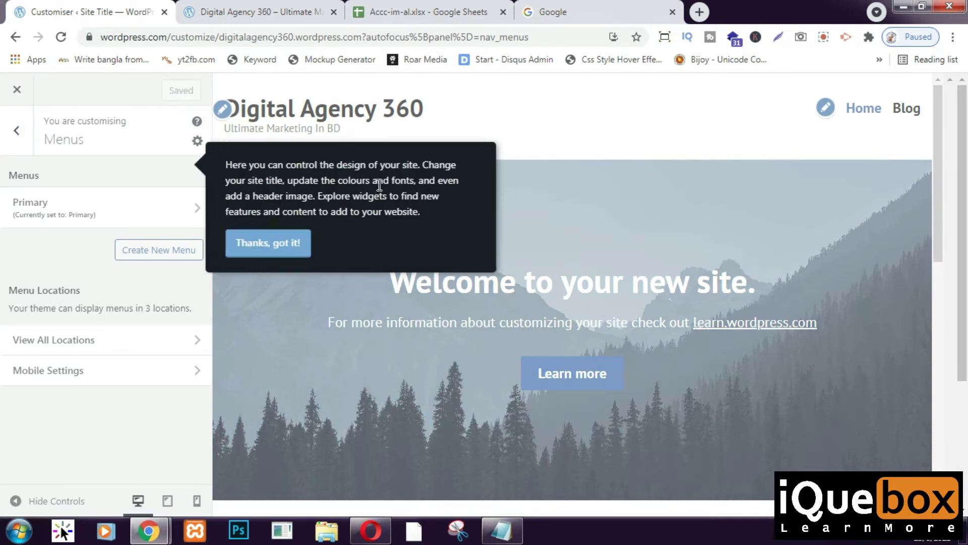
pyautogui.click(280, 242)
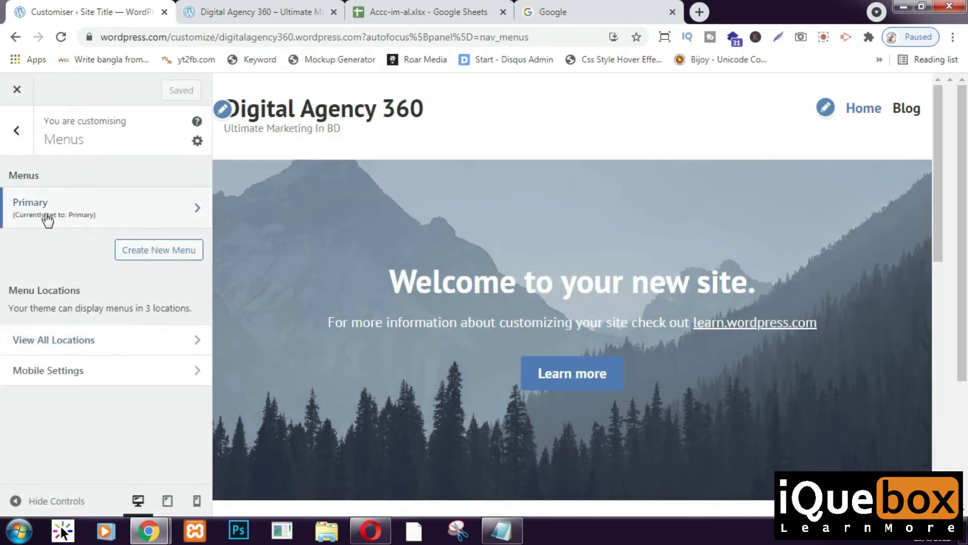
pyautogui.click(143, 214)
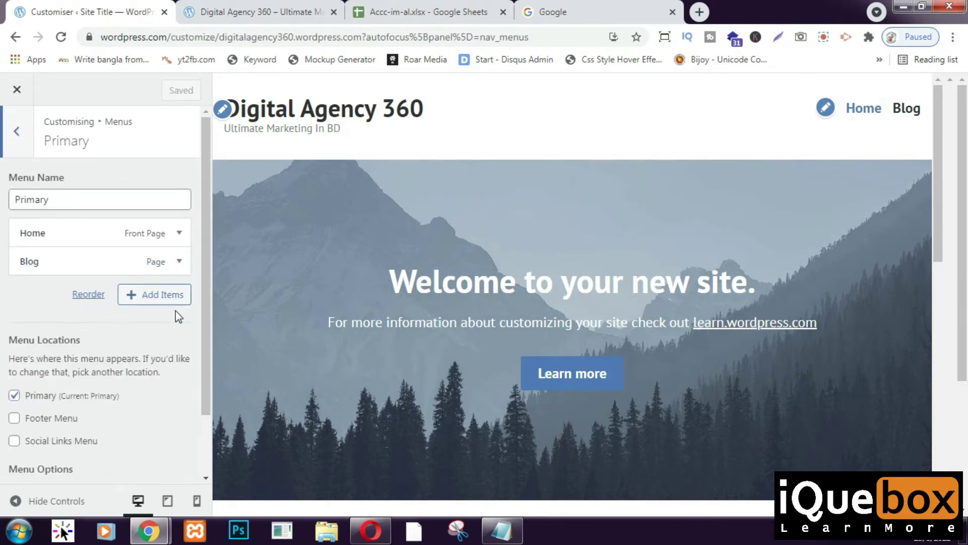
# Create a new page named "About us" and add it to the Primary menu
pyautogui.click(150, 297)
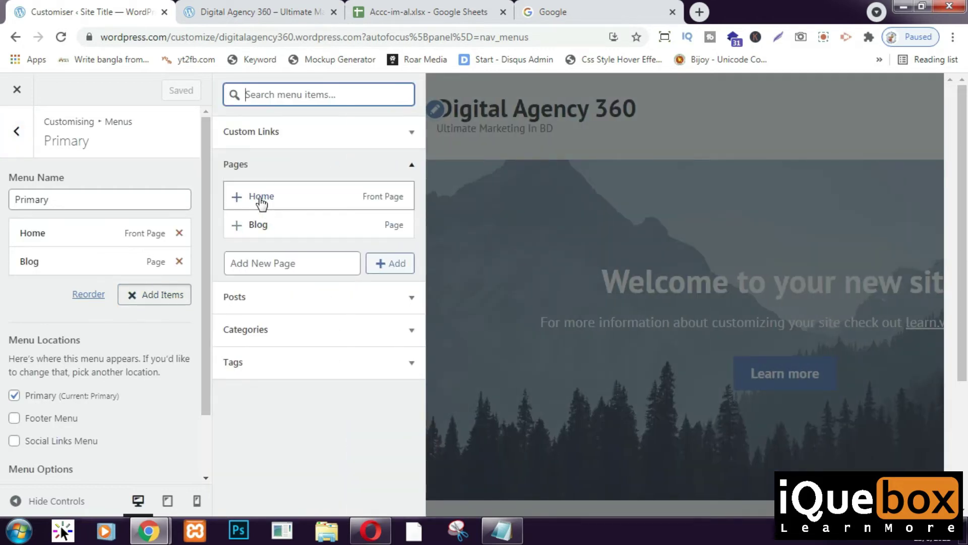
pyautogui.click(295, 265)
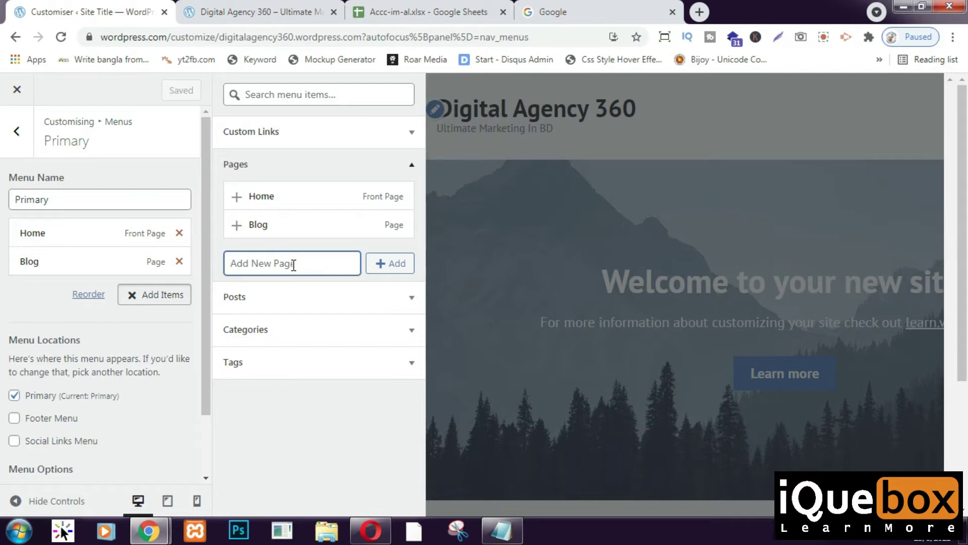
pyautogui.write('About us')
pyautogui.click(406, 268)
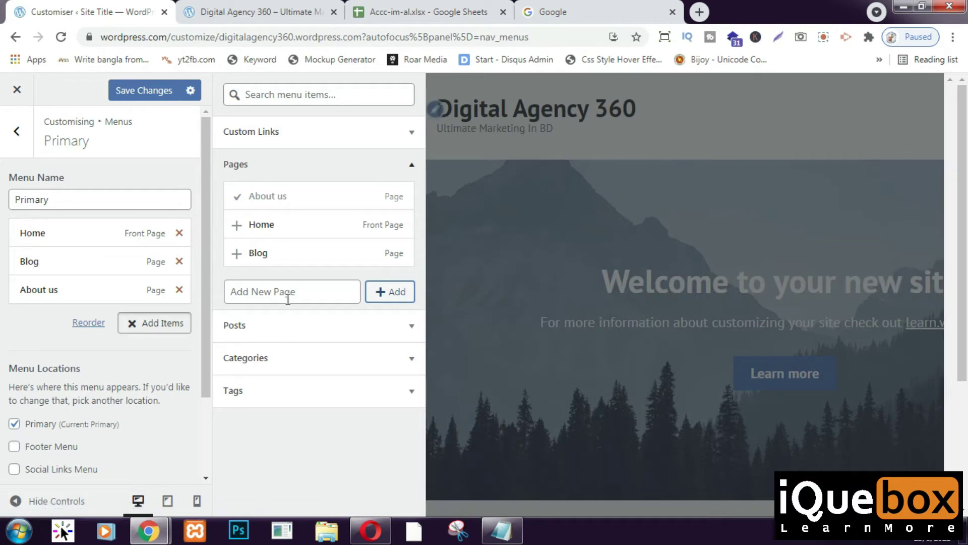
# Create a new page named "Contact us" and add it to the Primary menu
pyautogui.click(289, 293)
pyautogui.write('Con')
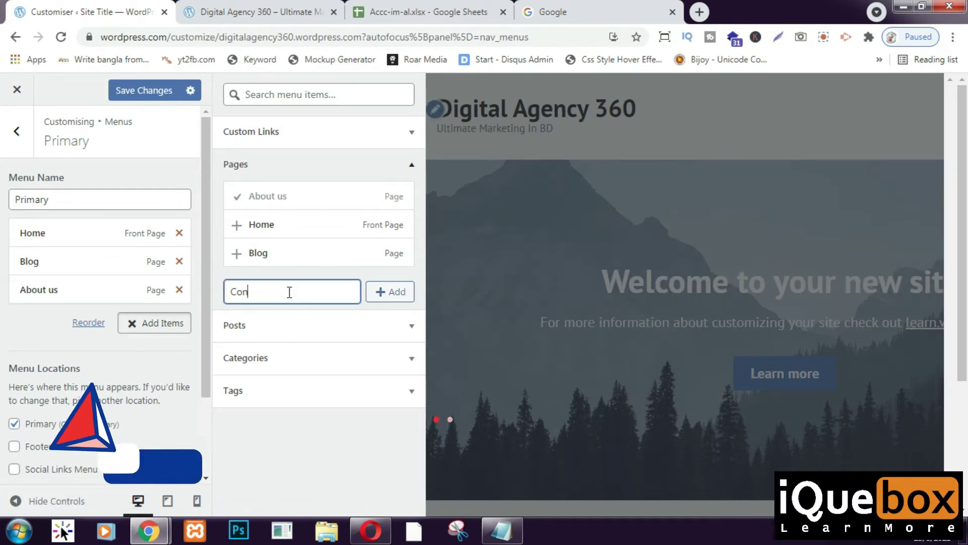
pyautogui.write('tact u')
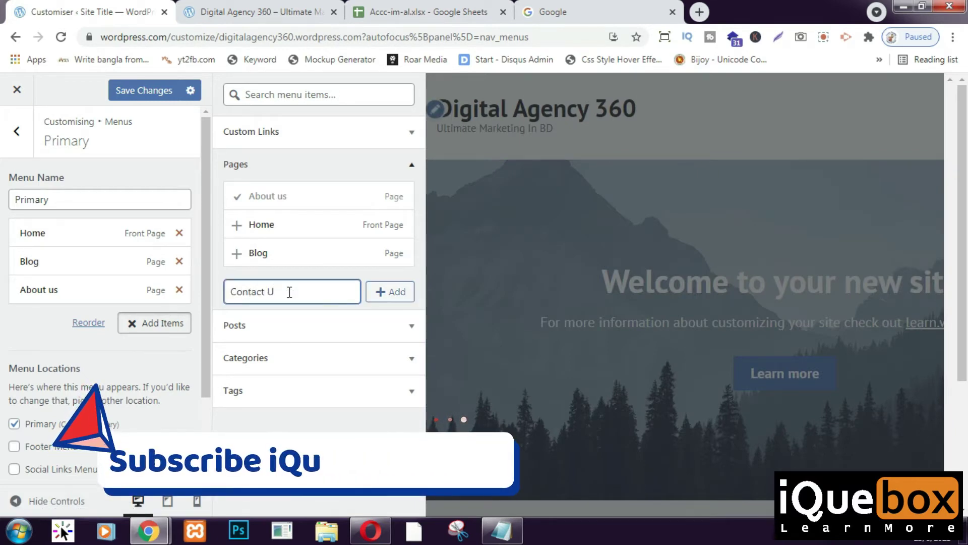
pyautogui.write('s')
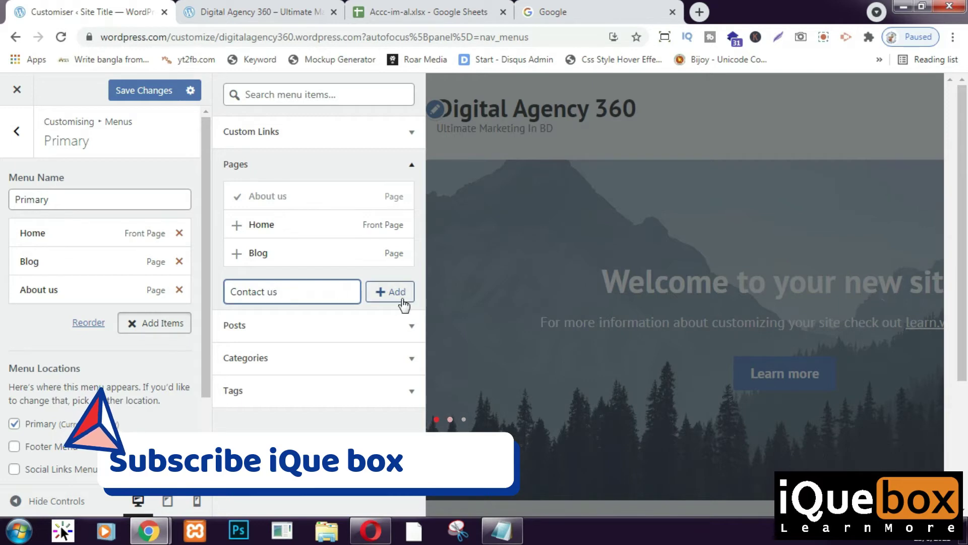
pyautogui.click(400, 299)
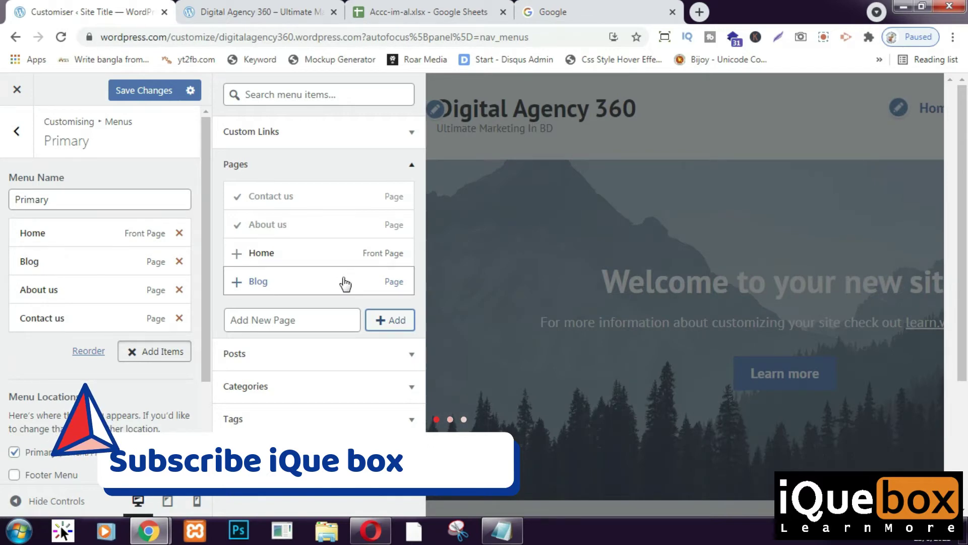
# Create a new page named "Services" and add it to the Primary menu
pyautogui.click(299, 319)
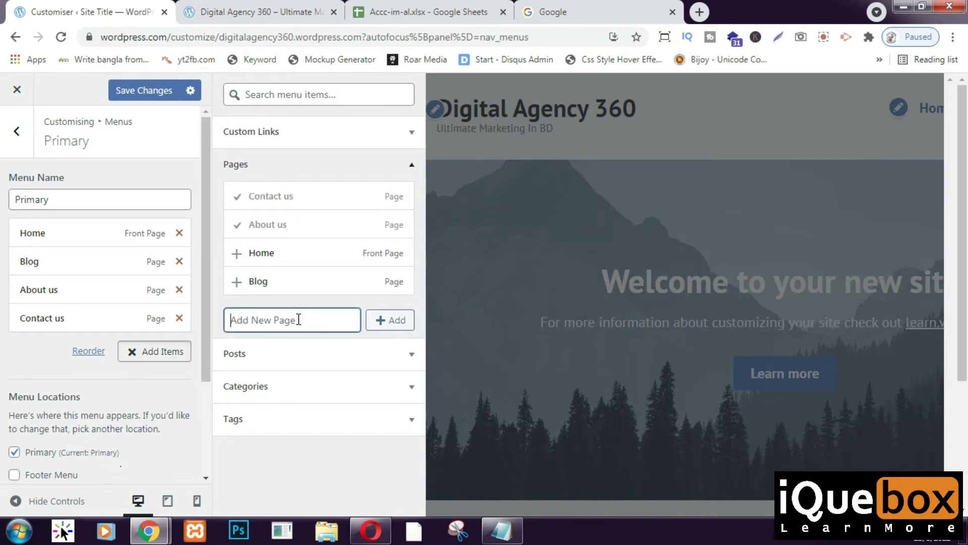
pyautogui.write('Services')
pyautogui.click(394, 328)
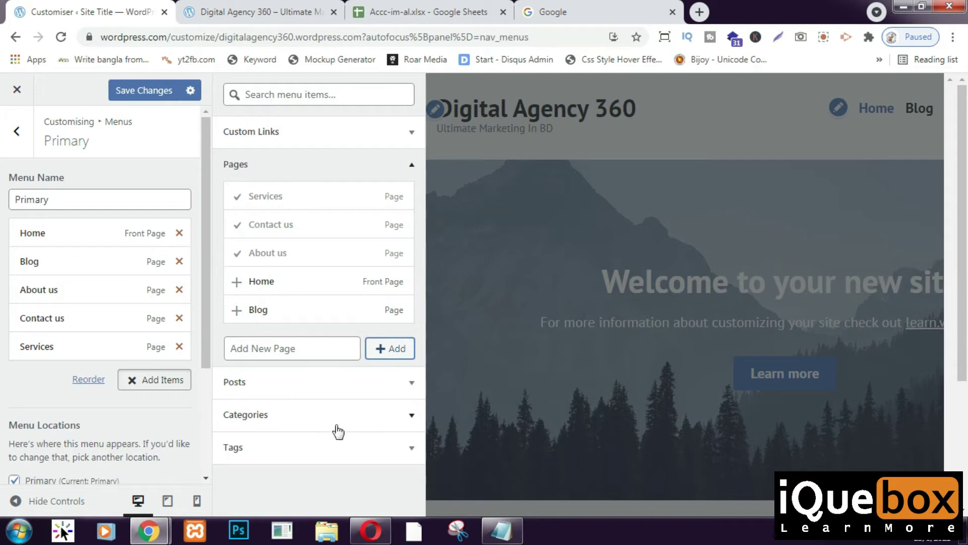
# Try adding the Uncategorized category as an item in the Primary menu
pyautogui.click(382, 415)
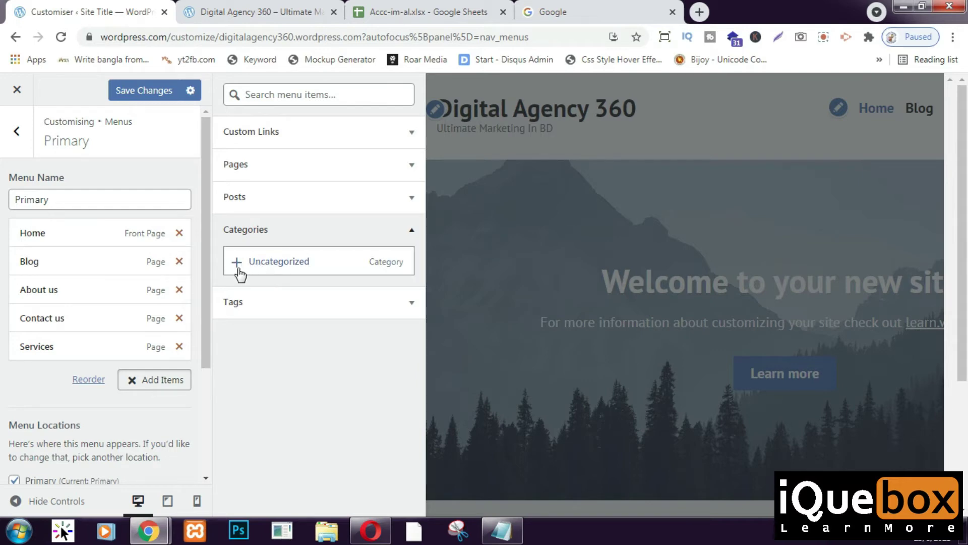
pyautogui.click(262, 264)
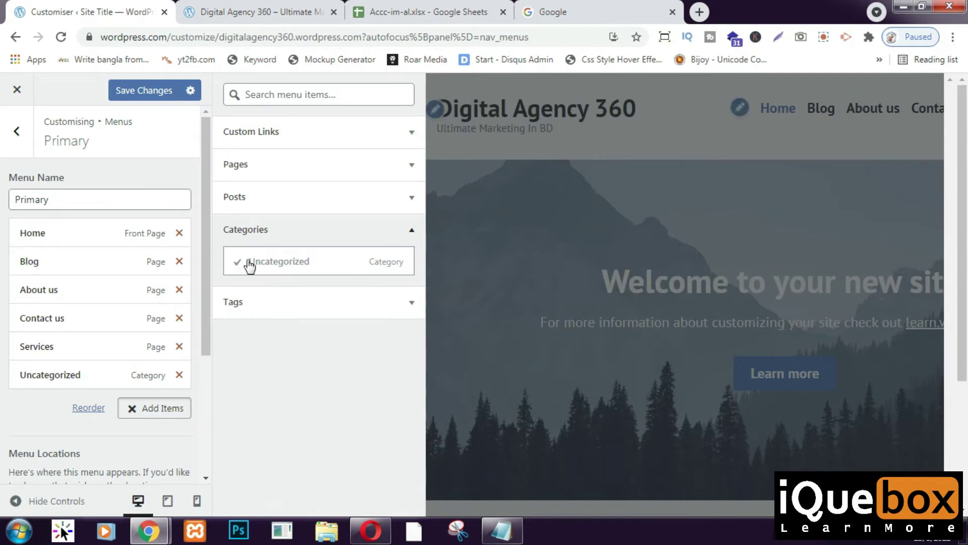
pyautogui.click(248, 263)
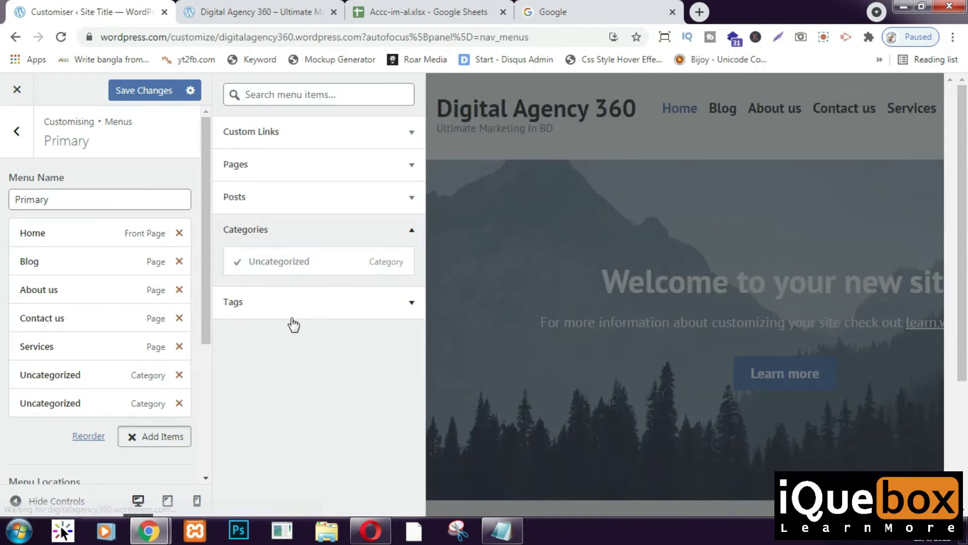
pyautogui.click(400, 267)
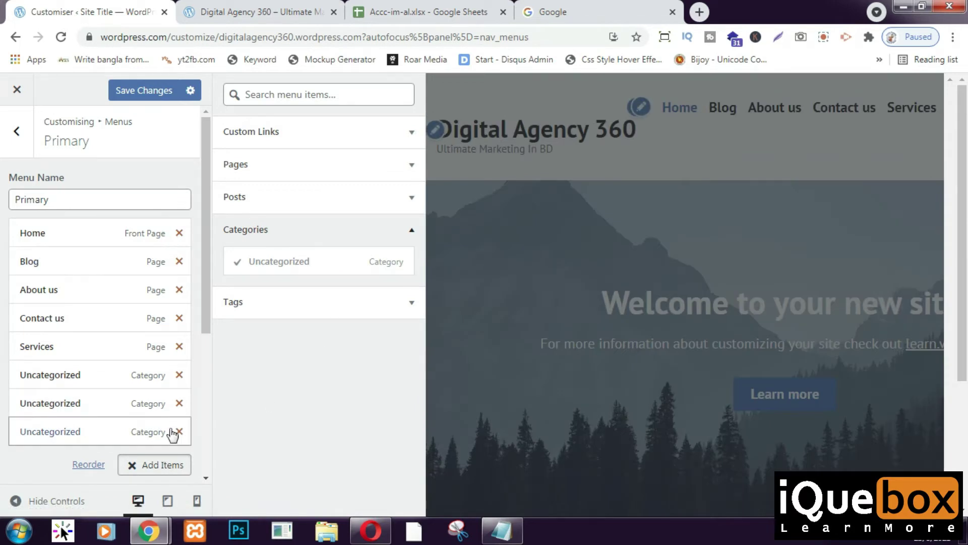
# Remove all Uncategorized category entries from the Primary menu
pyautogui.scroll(-1, 158, 431)
pyautogui.click(179, 360)
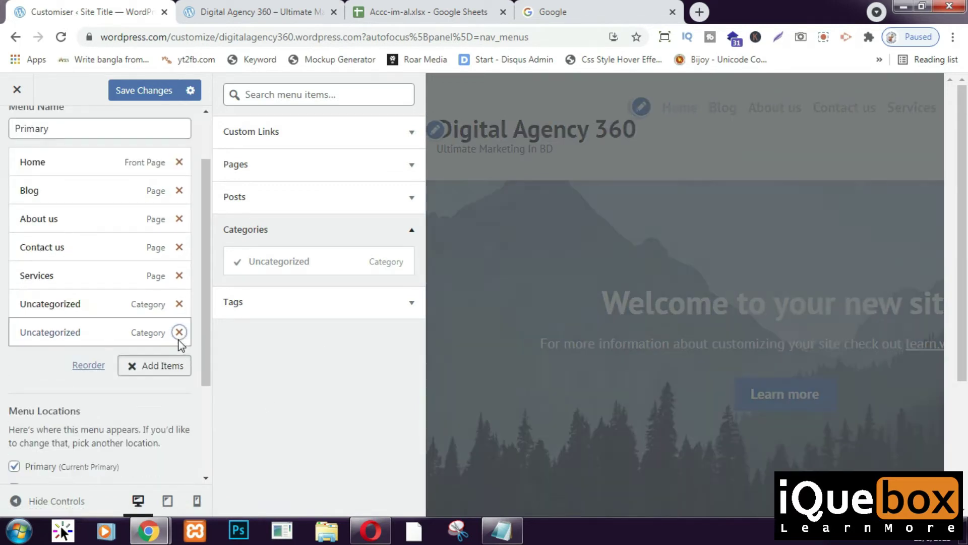
pyautogui.click(179, 332)
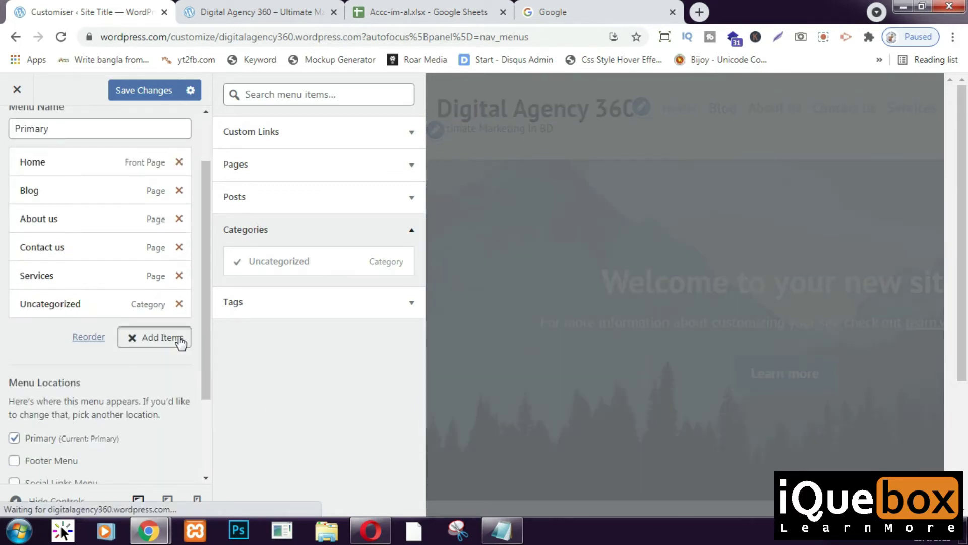
pyautogui.click(179, 303)
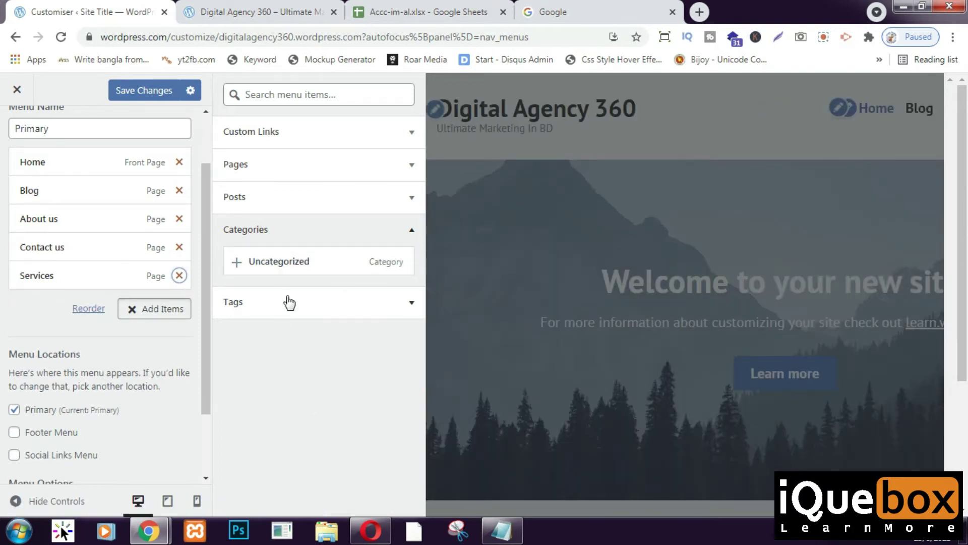
# Check the Primary menu's location options and save the menu changes
pyautogui.scroll(-3, 108, 465)
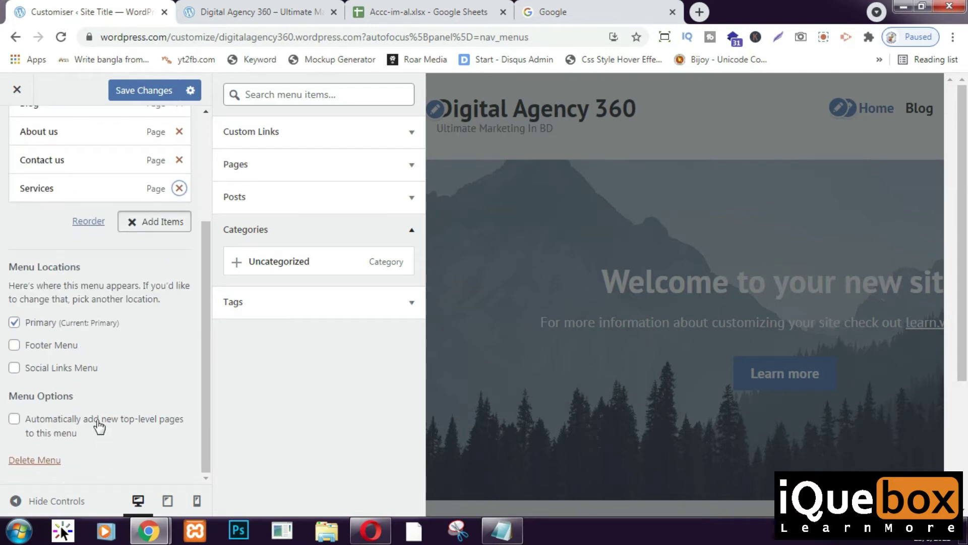
pyautogui.click(142, 93)
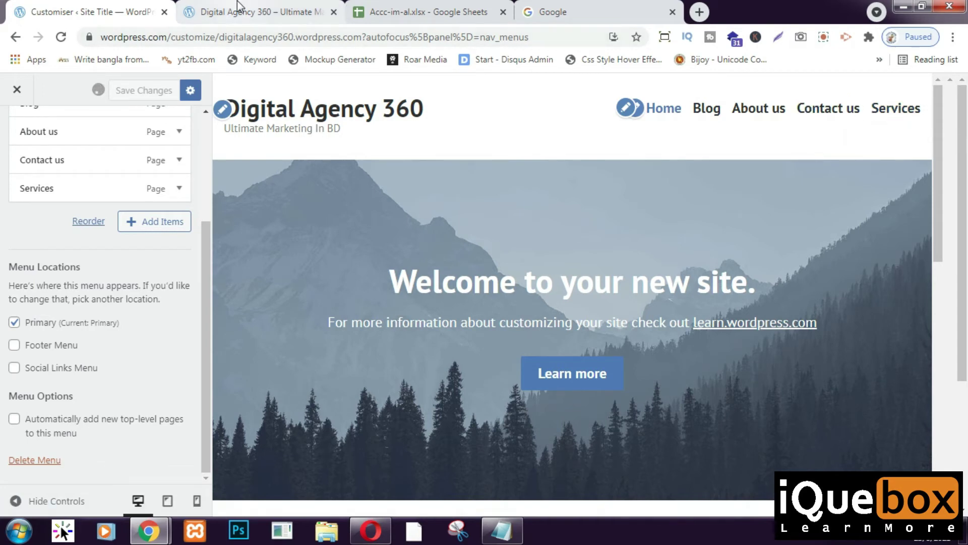
pyautogui.scroll(3, 87, 328)
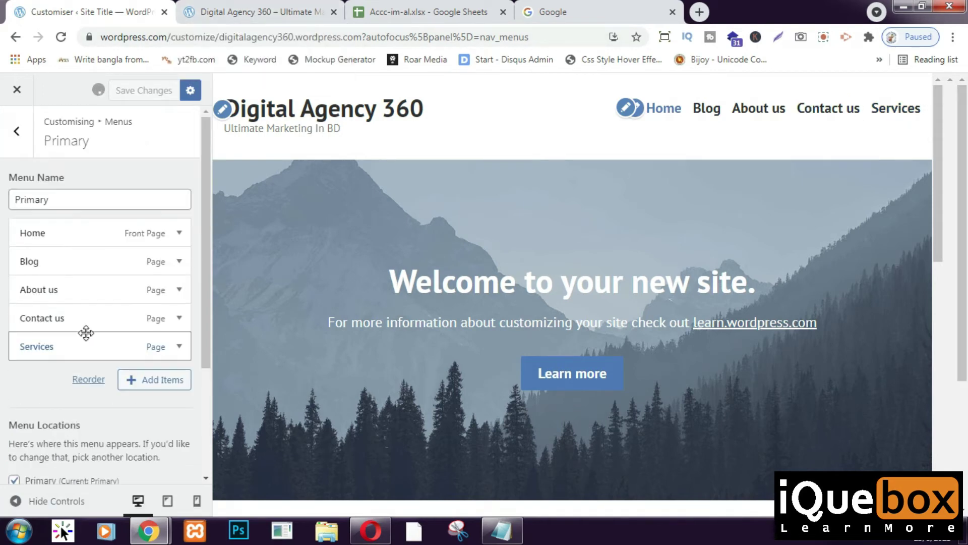
# Return from the Primary menu to the main customiser options and review the Site Identity settings
pyautogui.click(16, 132)
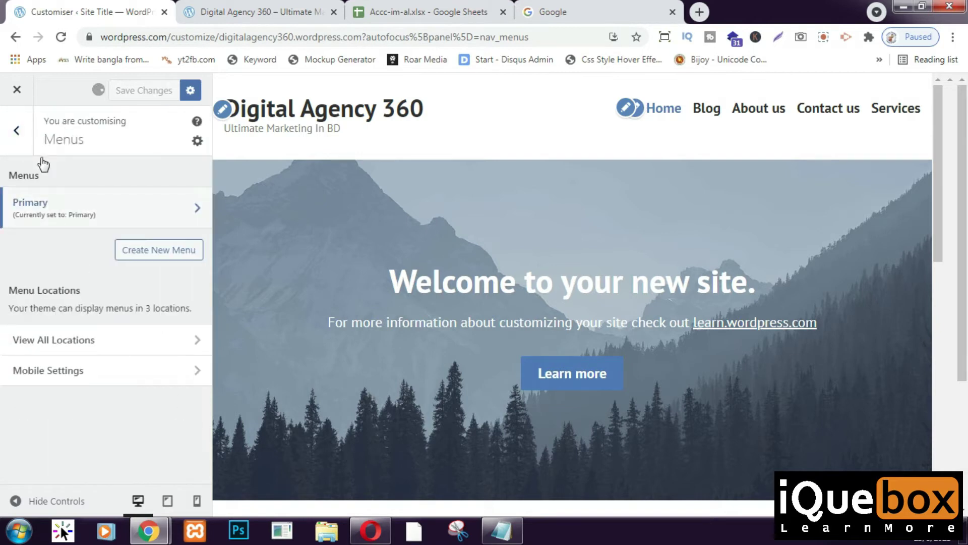
pyautogui.click(17, 131)
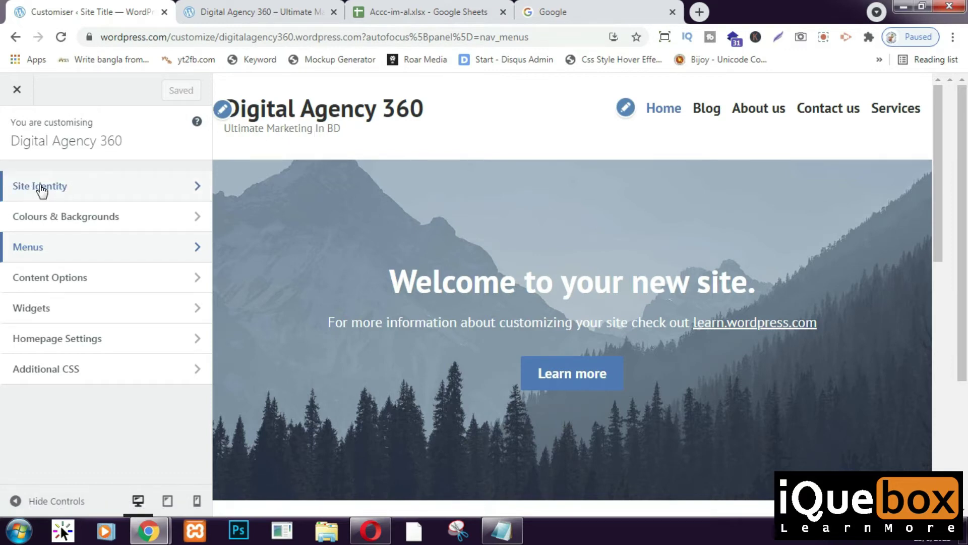
pyautogui.click(94, 187)
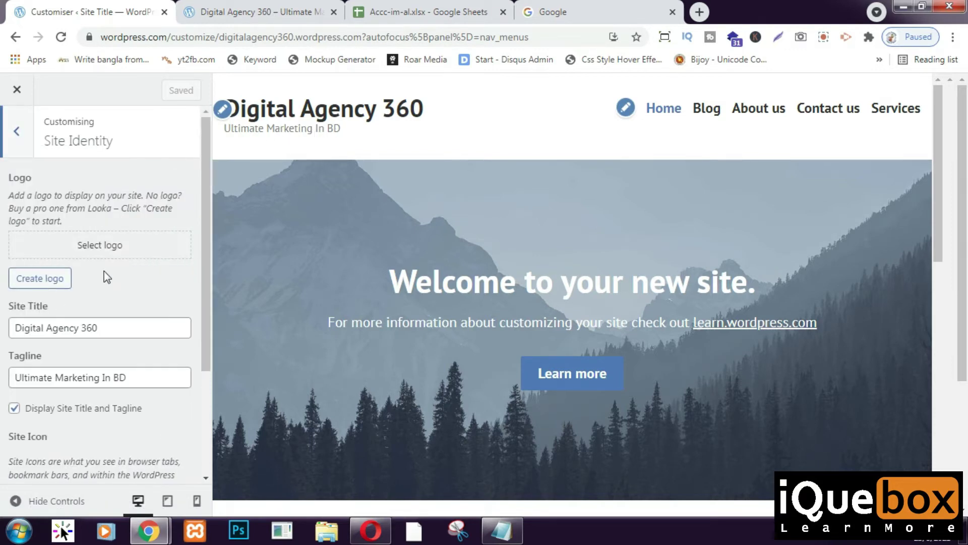
pyautogui.scroll(-2, 106, 310)
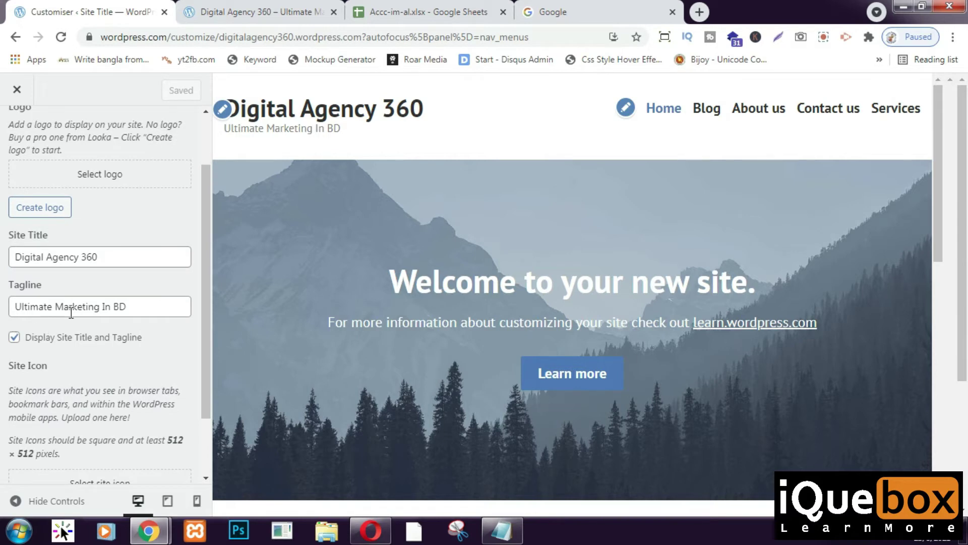
pyautogui.scroll(2, 71, 311)
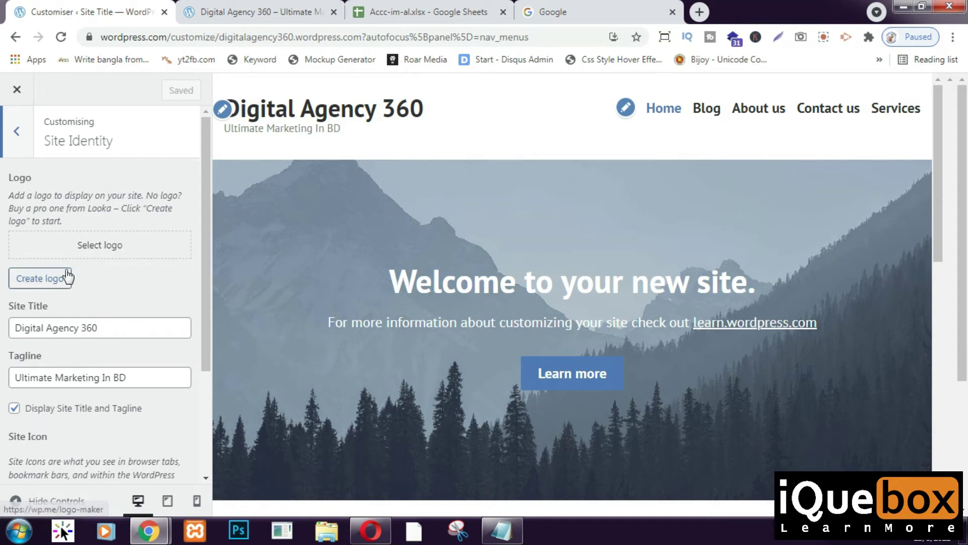
# Try to upload the image file "logo" from the web folder as the site logo
pyautogui.click(87, 252)
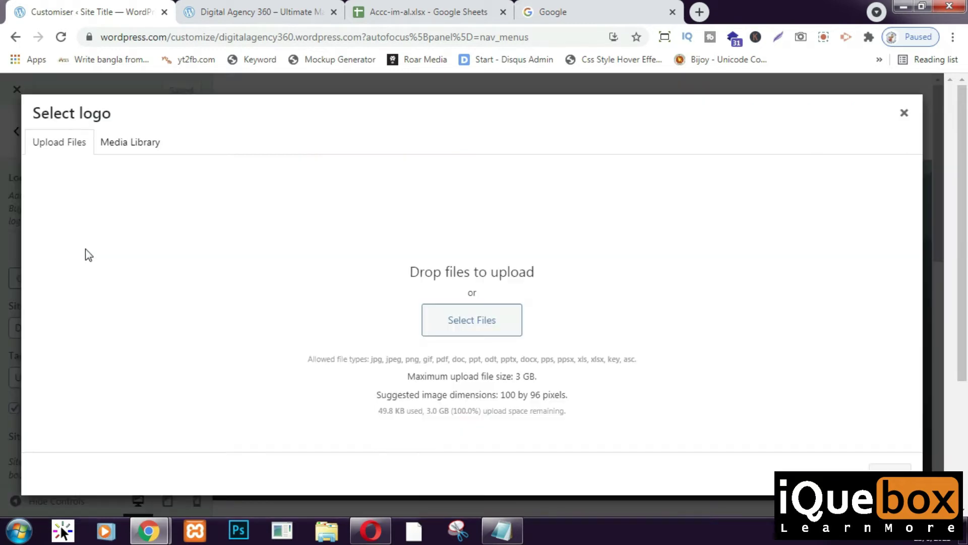
pyautogui.click(441, 323)
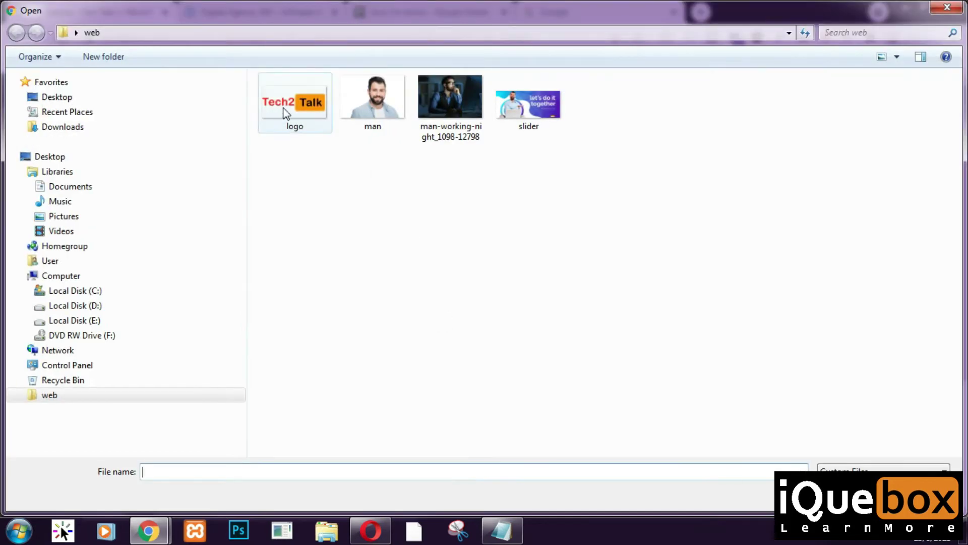
pyautogui.click(295, 120)
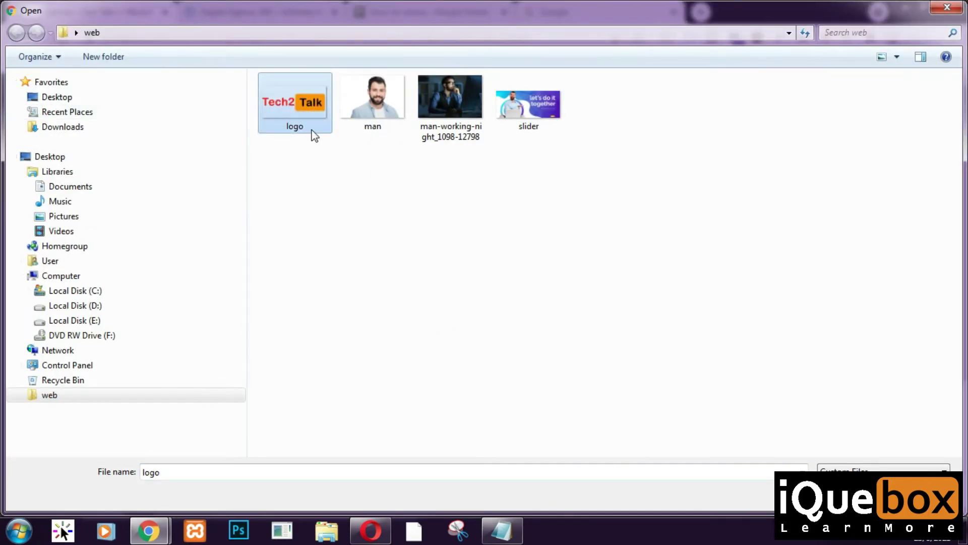
pyautogui.doubleClick(295, 120)
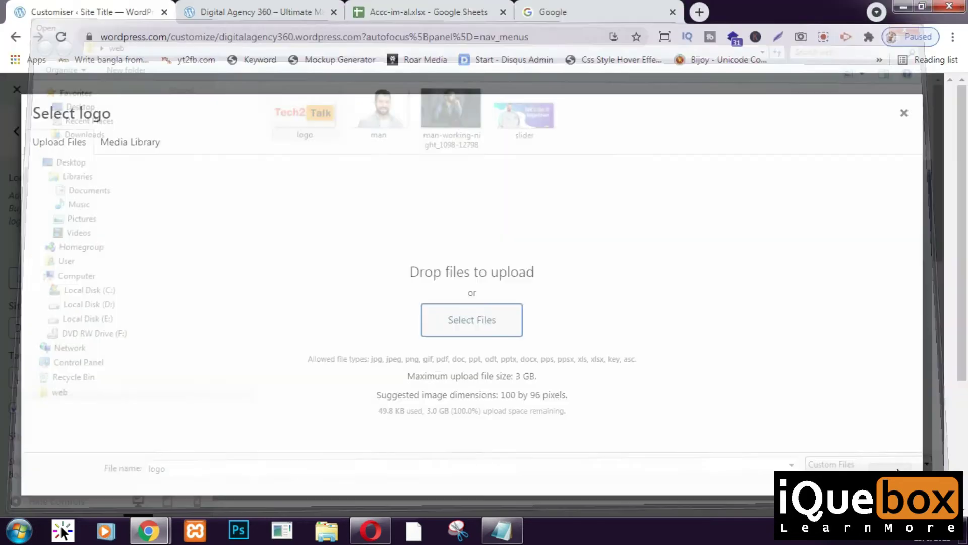
pyautogui.click(904, 113)
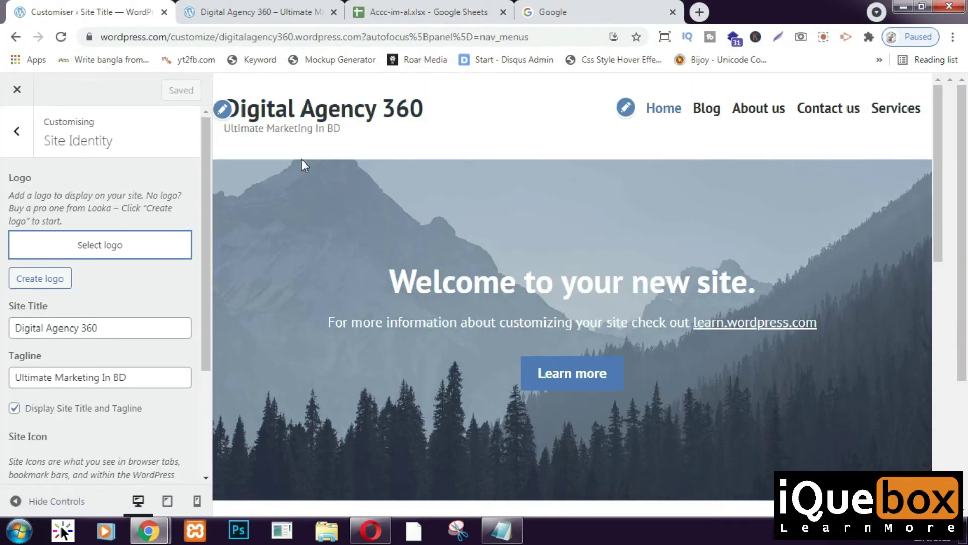
# Look over the site icon and footer credit settings, Colours & Backgrounds and Content Options
pyautogui.scroll(-3, 126, 403)
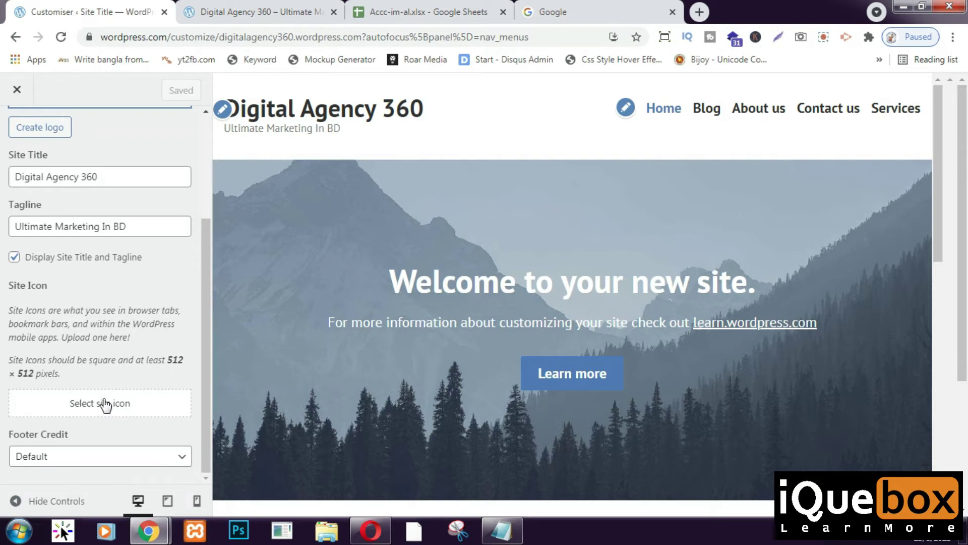
pyautogui.scroll(3, 104, 402)
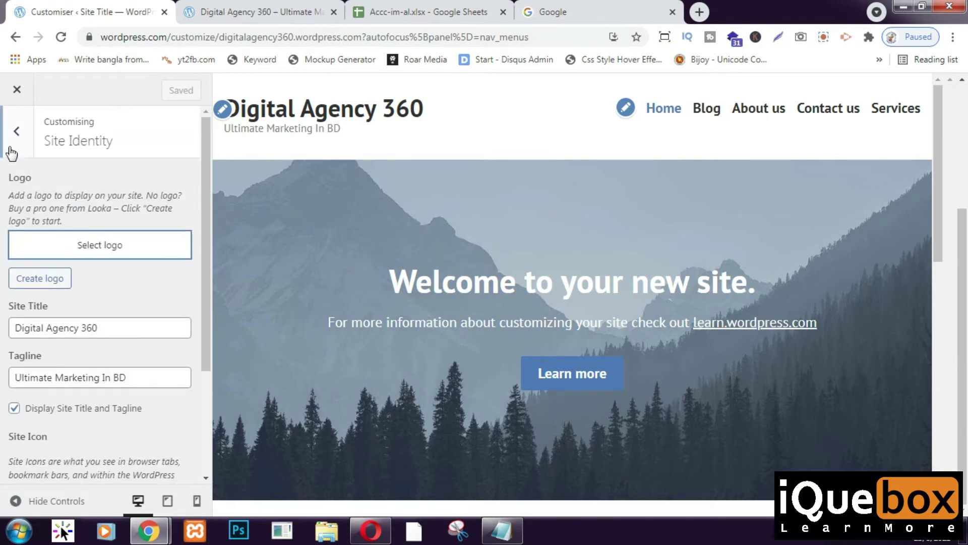
pyautogui.click(16, 132)
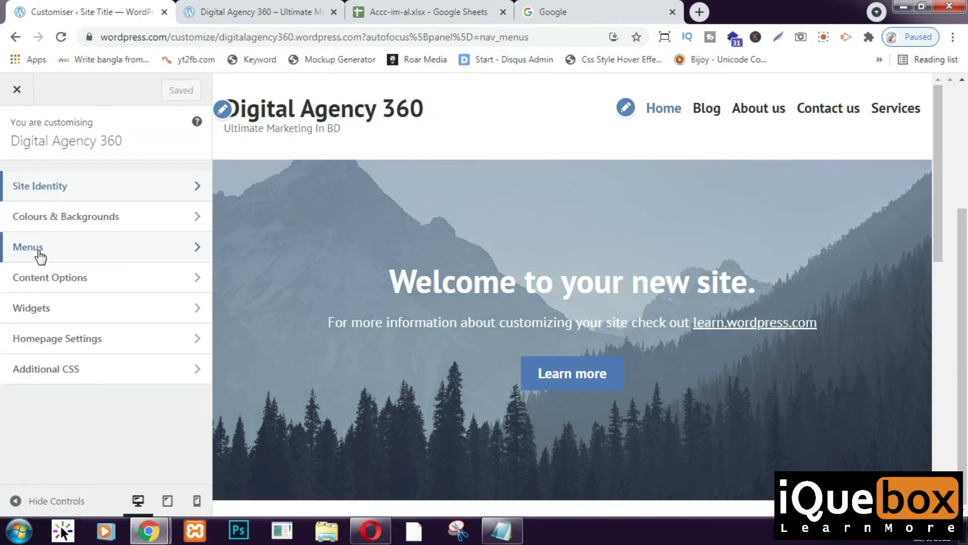
pyautogui.click(31, 220)
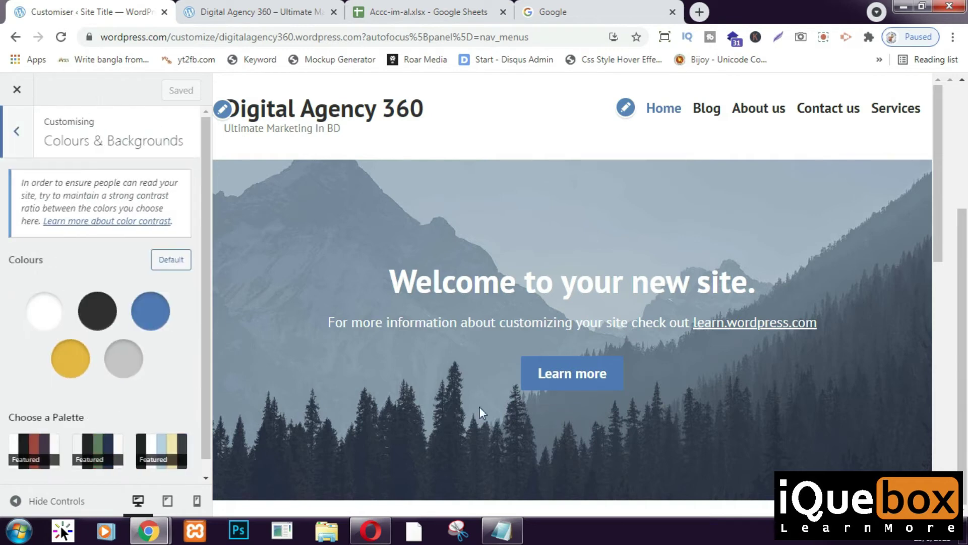
pyautogui.click(19, 133)
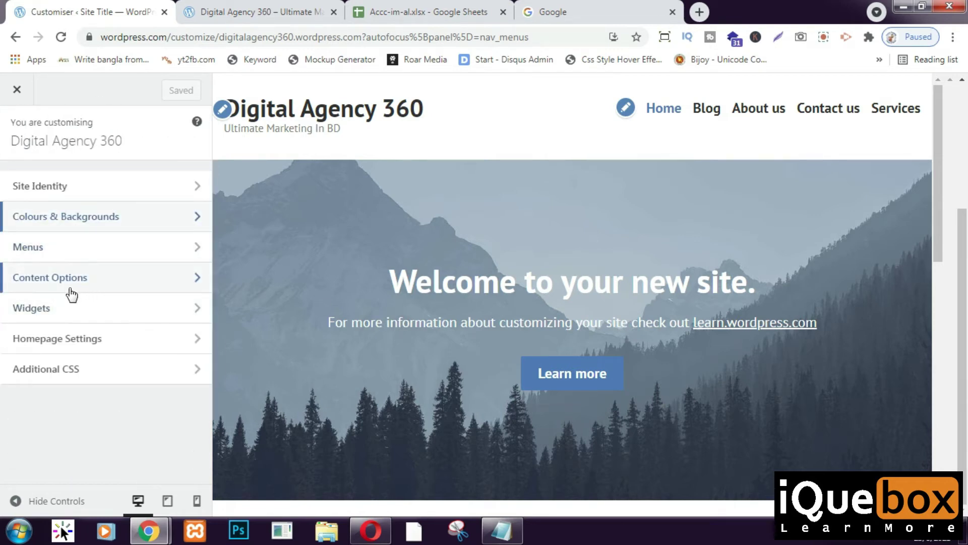
pyautogui.click(138, 279)
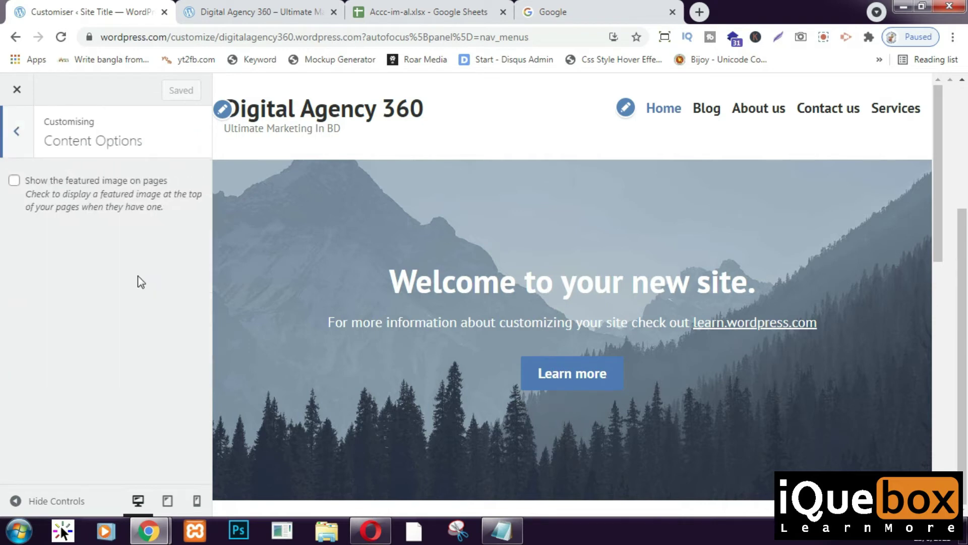
pyautogui.click(15, 132)
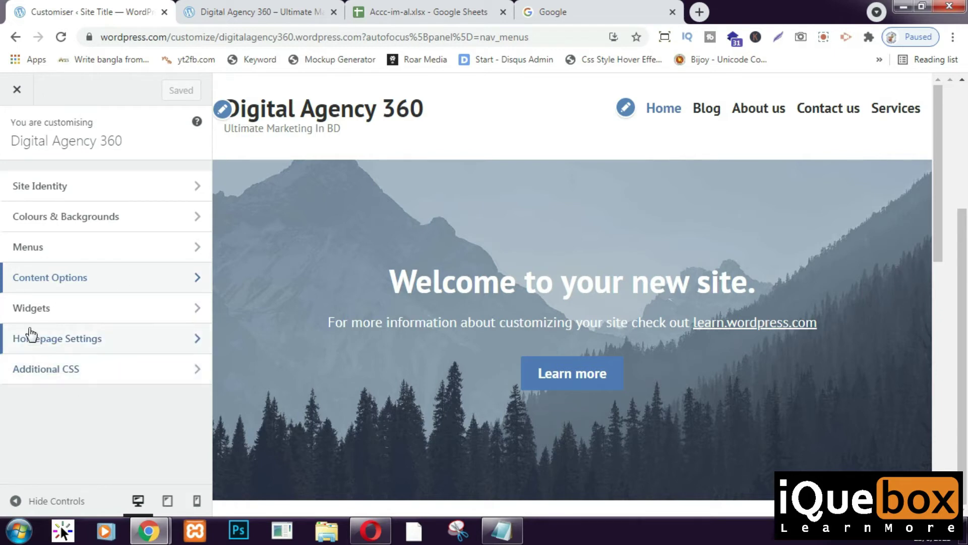
# Add a Calendar widget to the site's Footer widget area
pyautogui.click(165, 308)
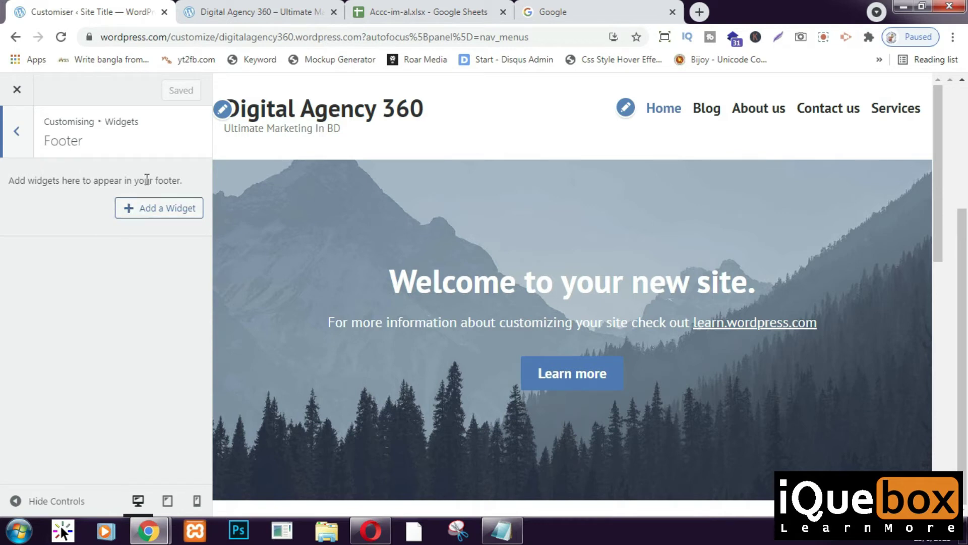
pyautogui.click(152, 211)
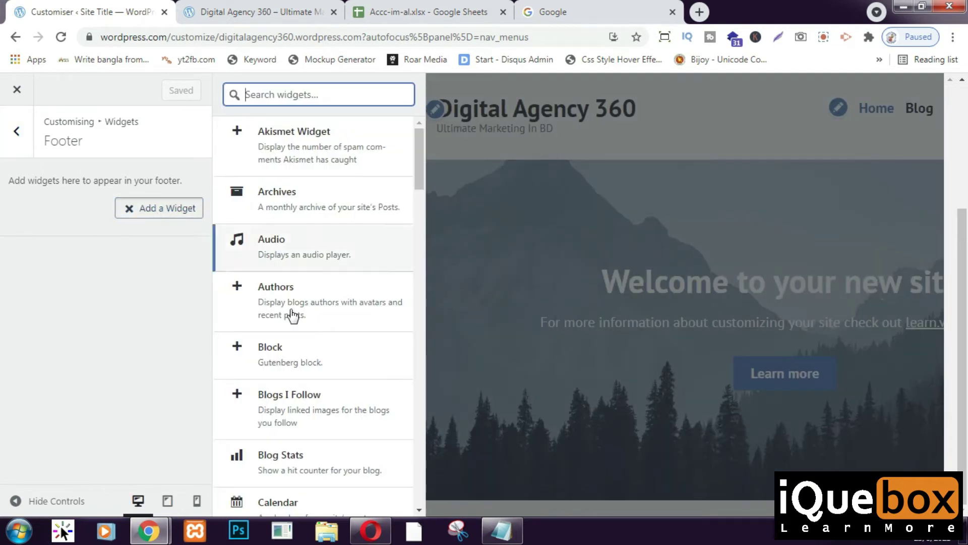
pyautogui.scroll(-15, 302, 342)
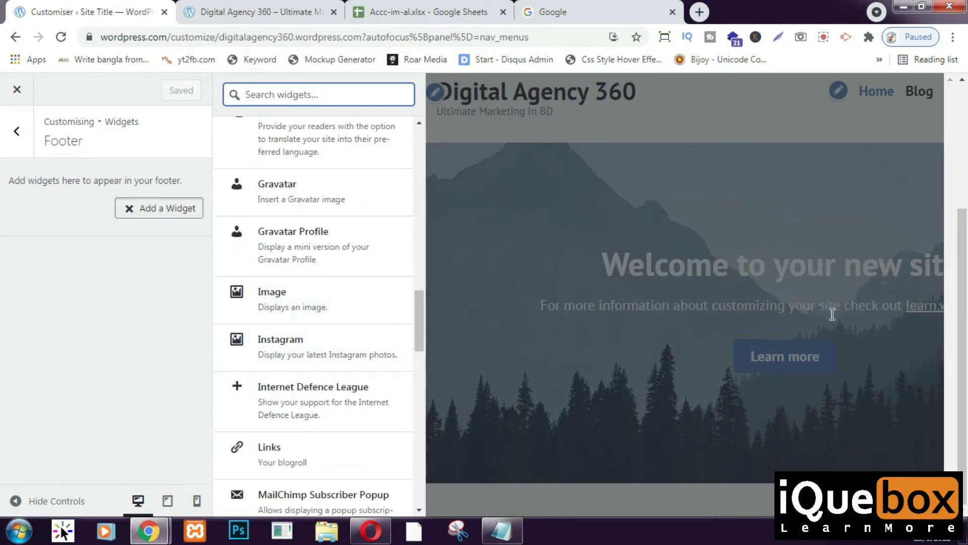
pyautogui.scroll(-10, 847, 329)
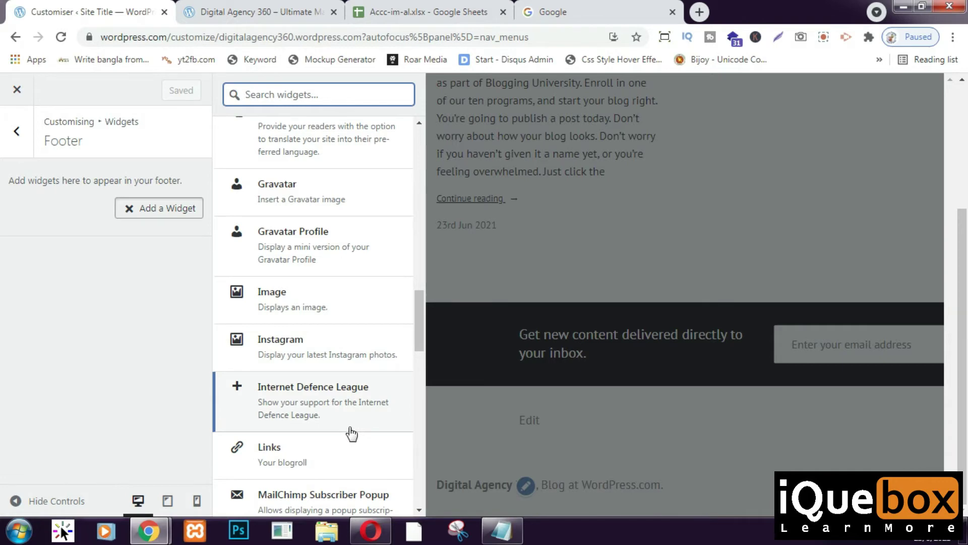
pyautogui.scroll(5, 352, 431)
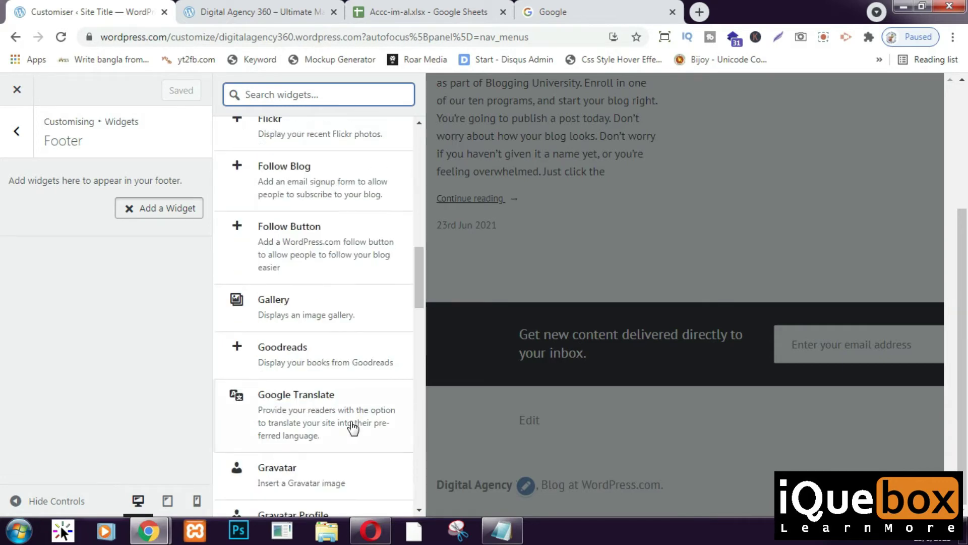
pyautogui.scroll(4, 353, 428)
pyautogui.scroll(3, 353, 428)
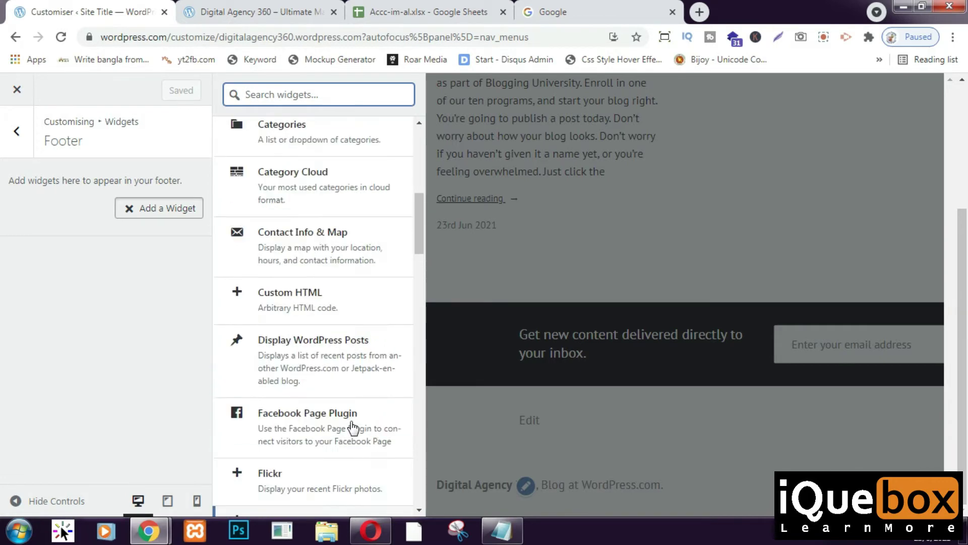
pyautogui.scroll(5, 353, 428)
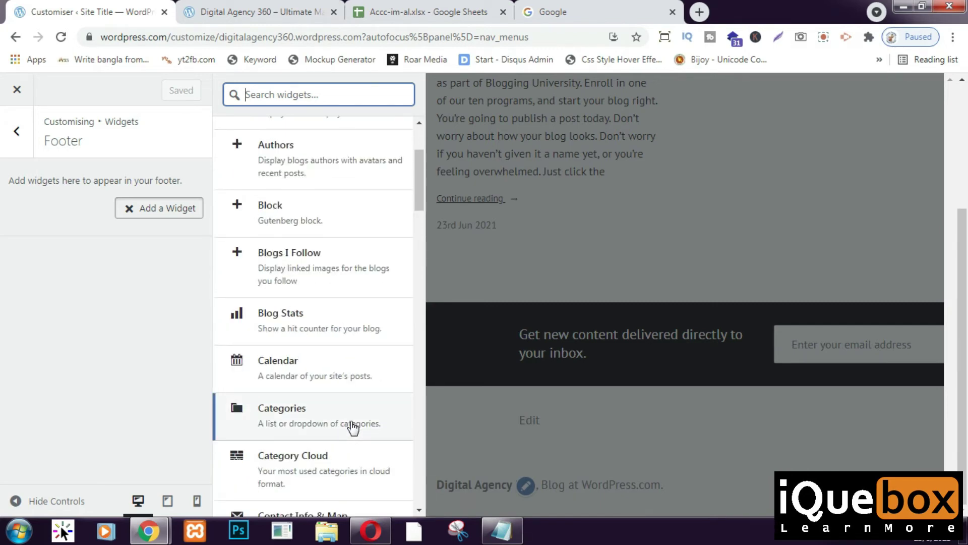
pyautogui.click(352, 383)
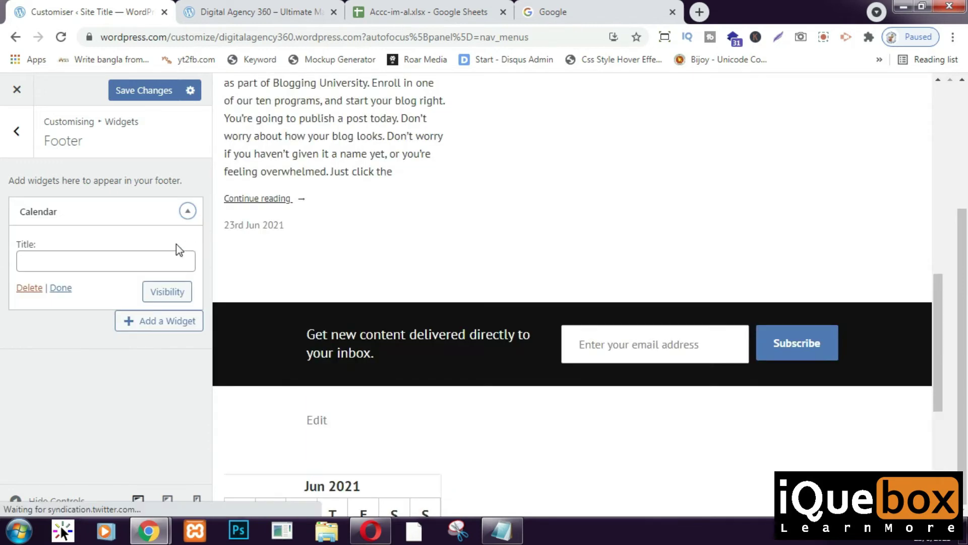
# Title the footer's Calendar widget "Calander", check it in the preview and save the changes
pyautogui.click(127, 262)
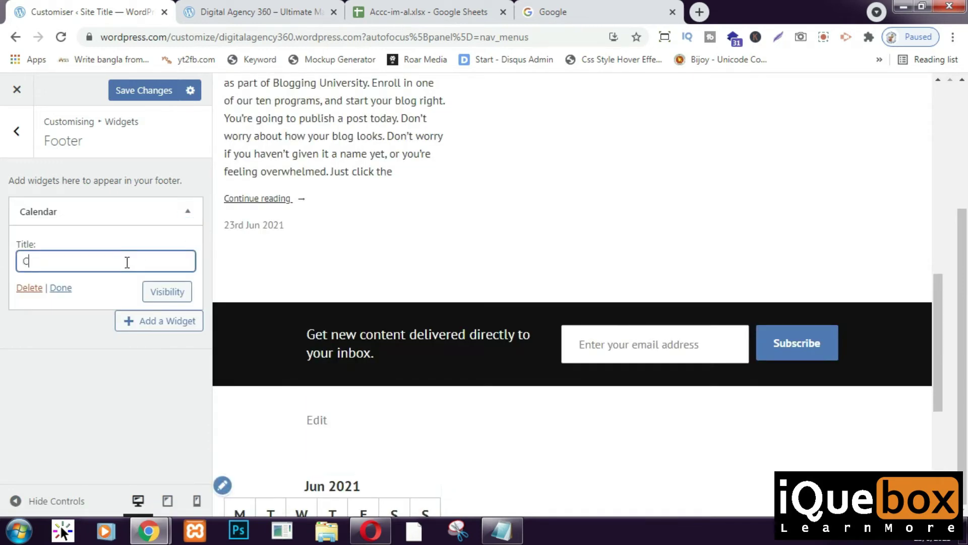
pyautogui.write('Calander')
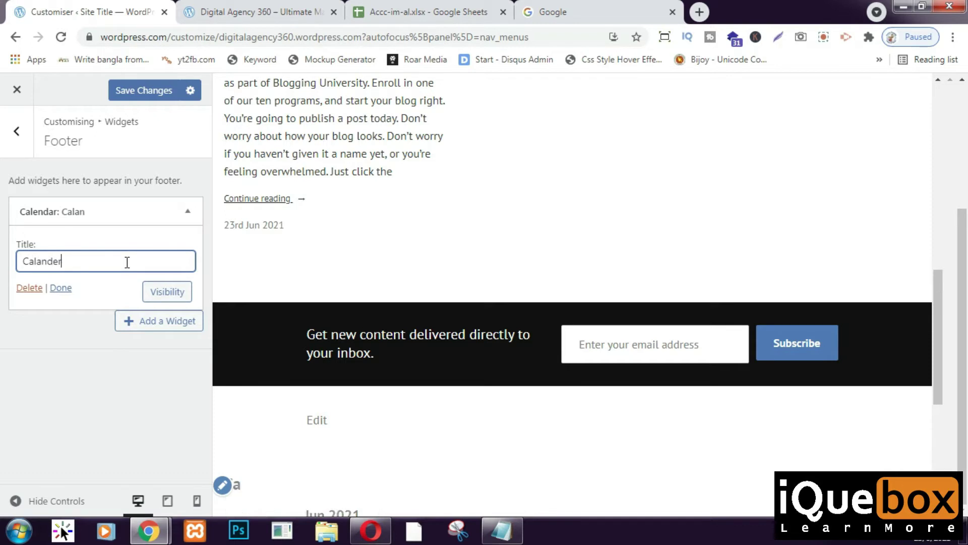
pyautogui.click(93, 402)
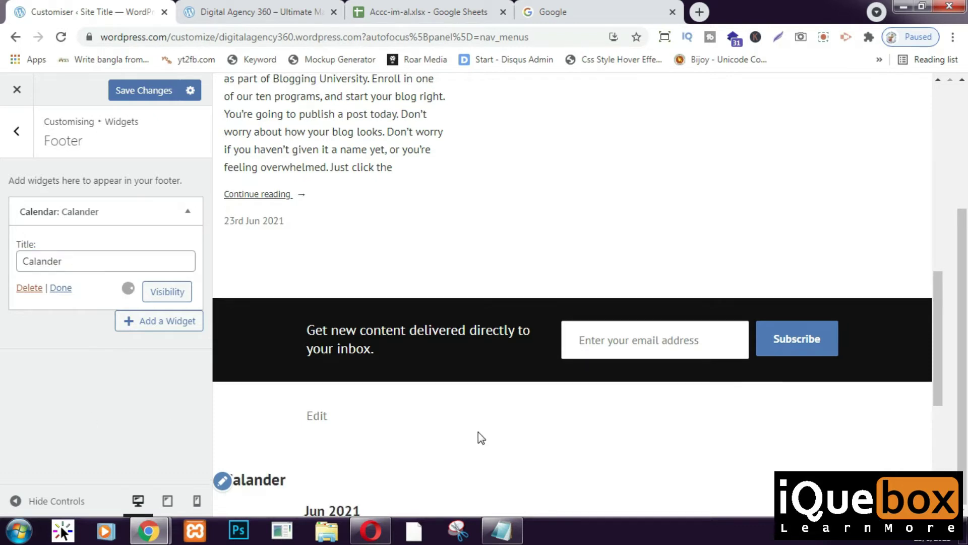
pyautogui.scroll(-5, 478, 431)
pyautogui.scroll(-2, 586, 394)
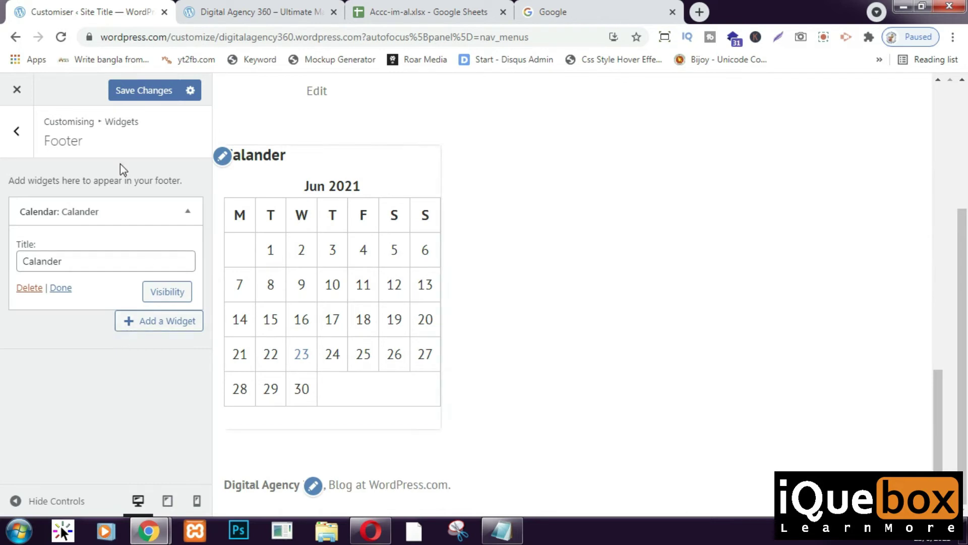
pyautogui.click(141, 91)
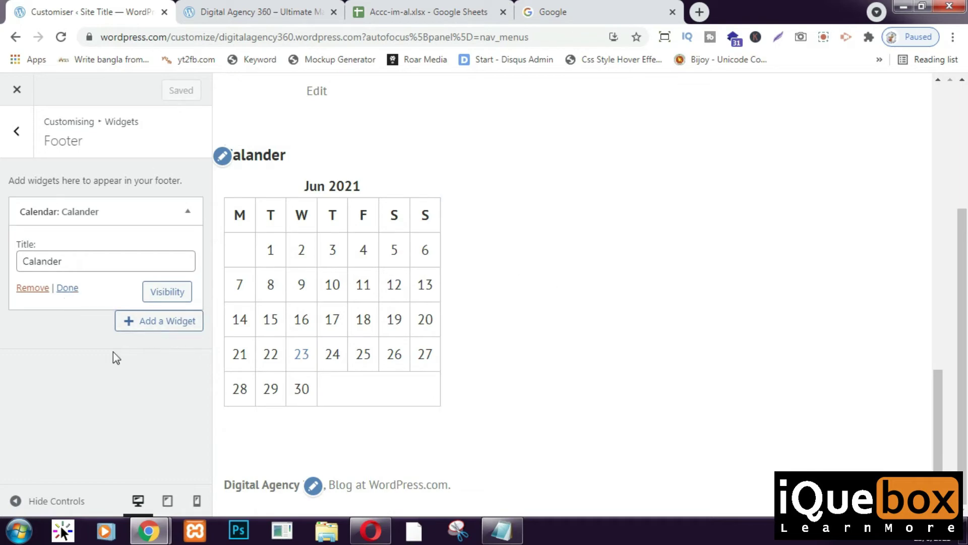
# Look through the complete list of widgets that can be added to the site's Footer area
pyautogui.click(156, 324)
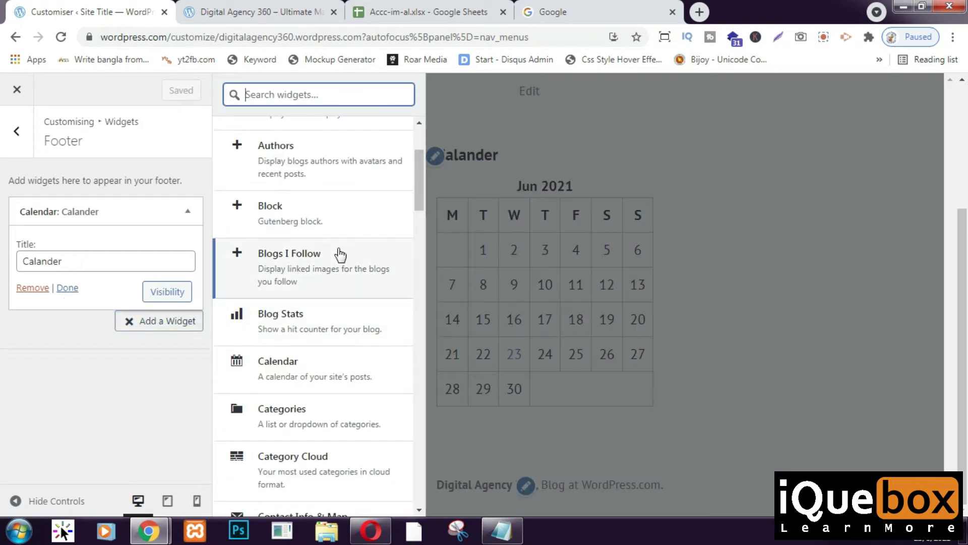
pyautogui.scroll(3, 333, 247)
pyautogui.scroll(-4, 348, 382)
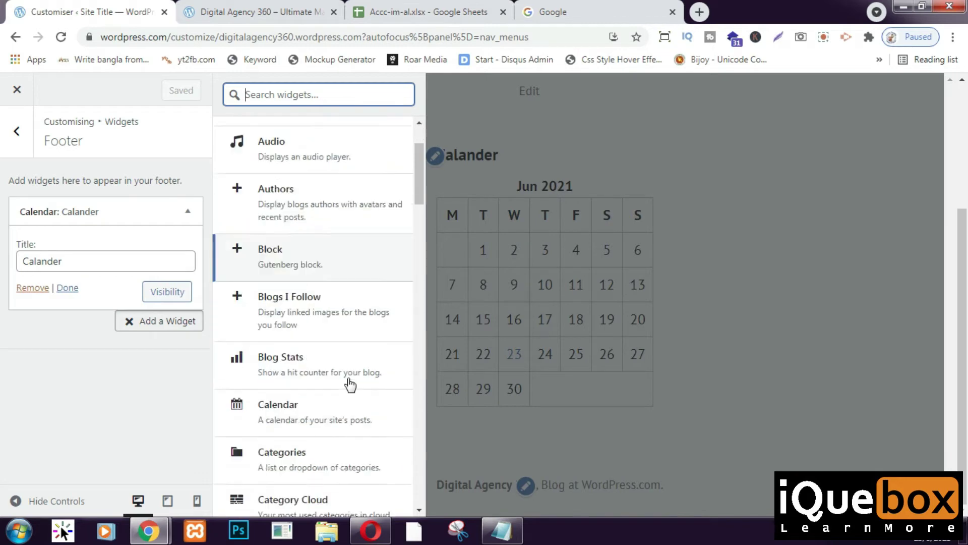
pyautogui.scroll(-3, 350, 382)
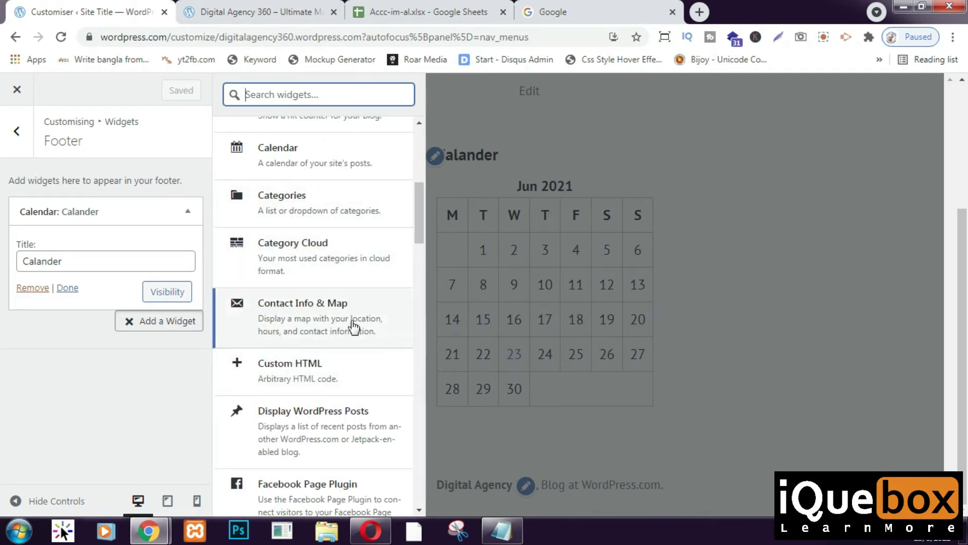
pyautogui.scroll(-1, 356, 330)
pyautogui.scroll(-3, 355, 331)
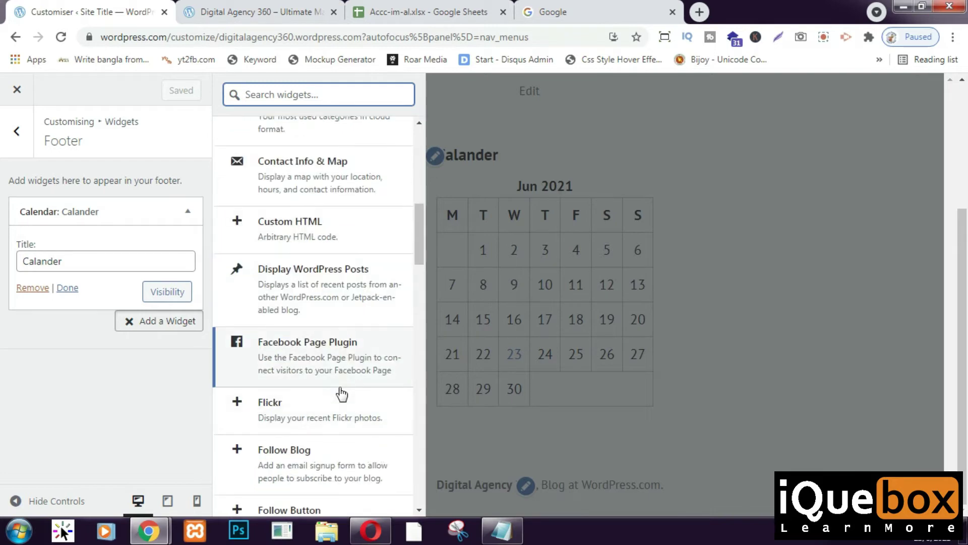
pyautogui.scroll(-2, 337, 343)
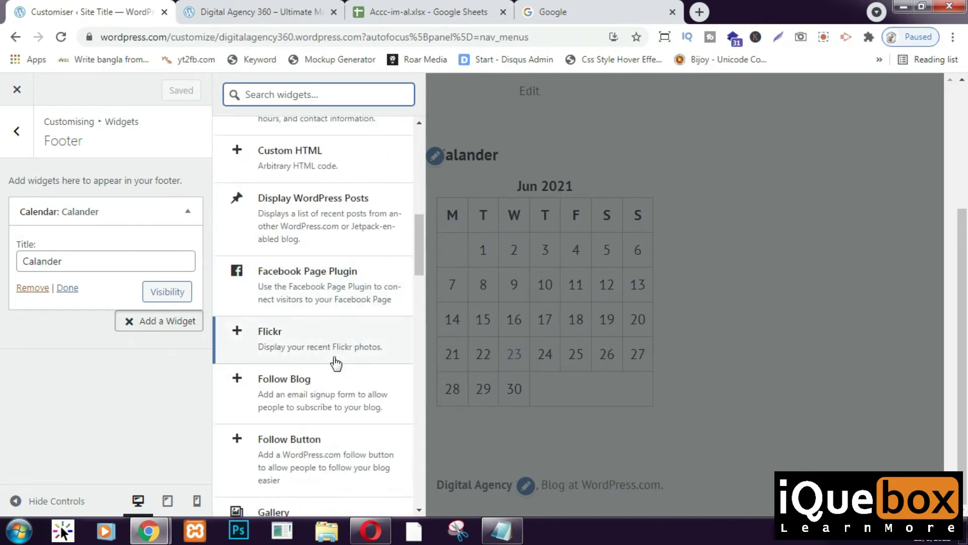
pyautogui.scroll(-4, 336, 362)
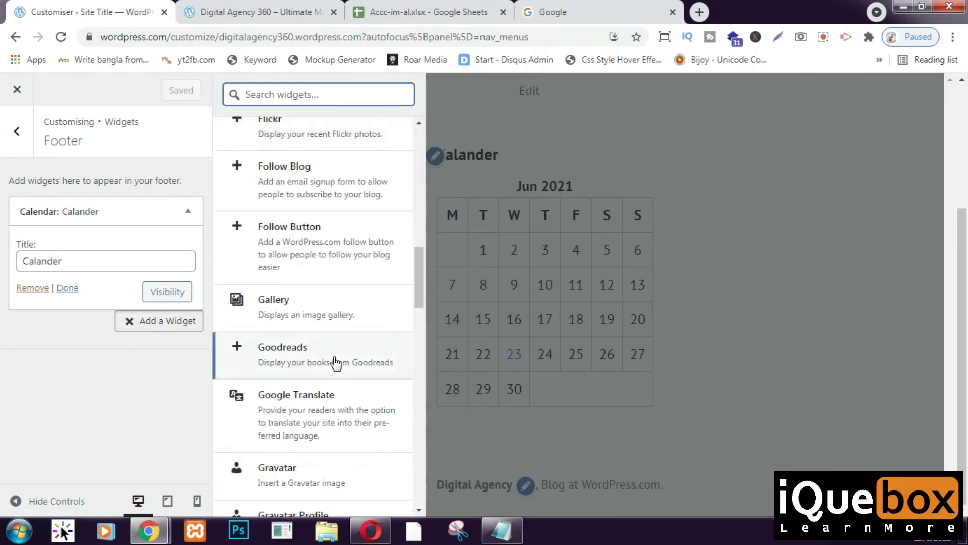
pyautogui.scroll(-5, 346, 334)
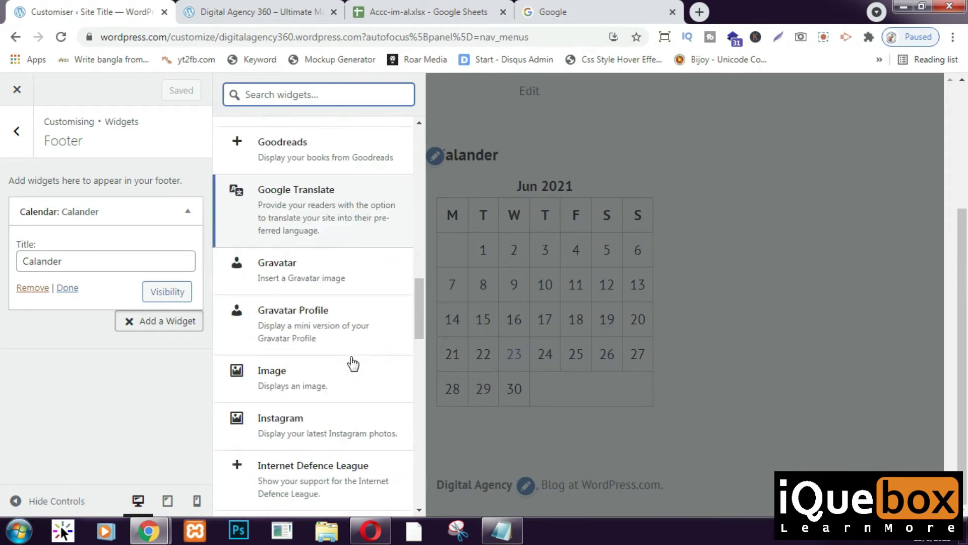
pyautogui.scroll(-8, 353, 362)
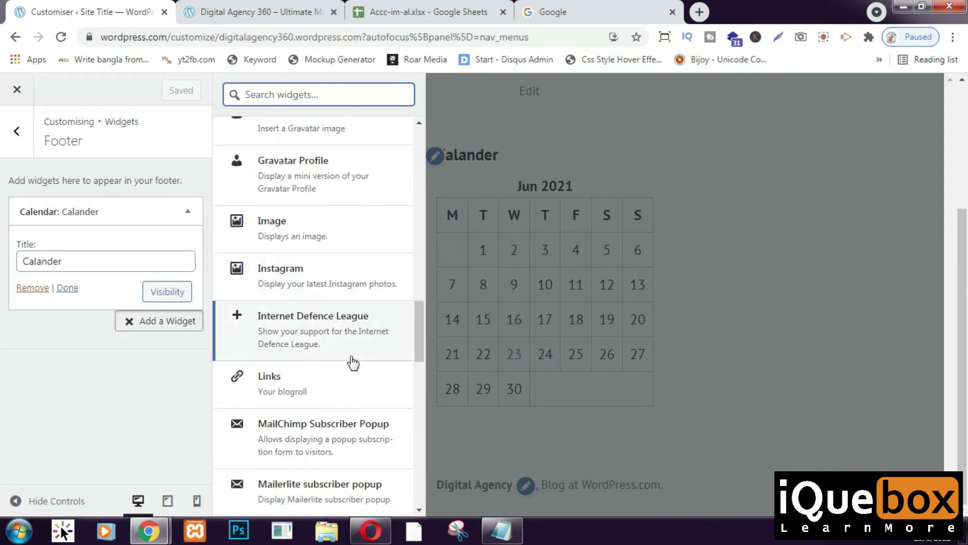
pyautogui.scroll(-6, 353, 359)
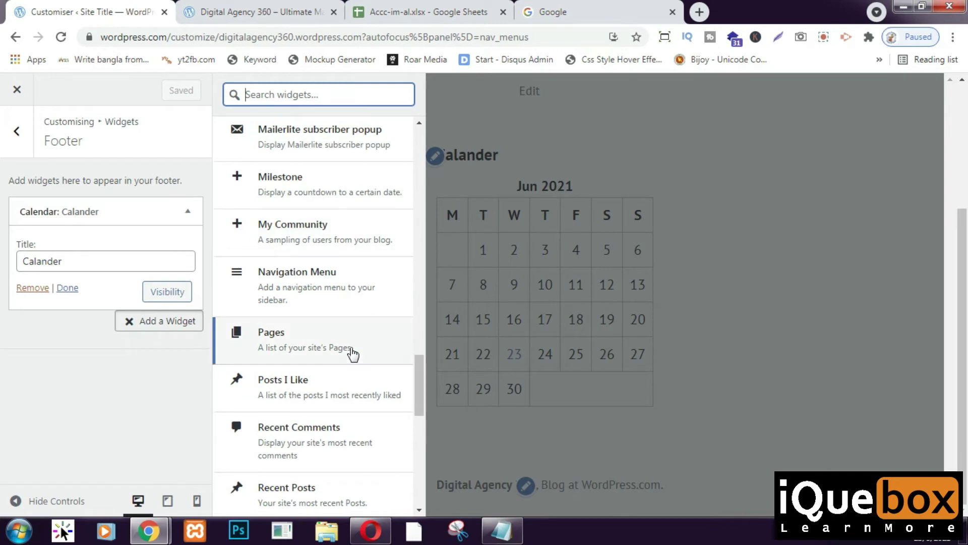
pyautogui.scroll(-6, 353, 354)
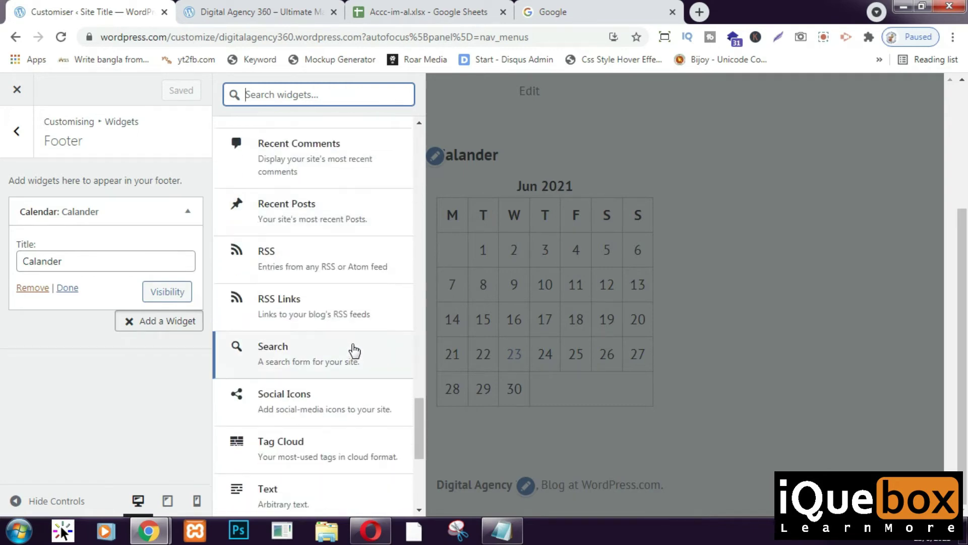
pyautogui.scroll(-3, 354, 350)
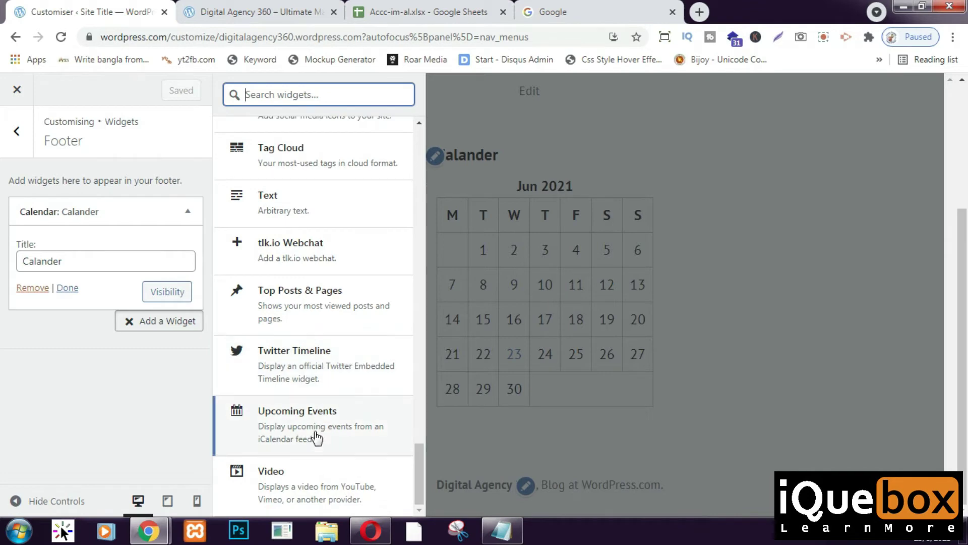
pyautogui.scroll(15, 296, 367)
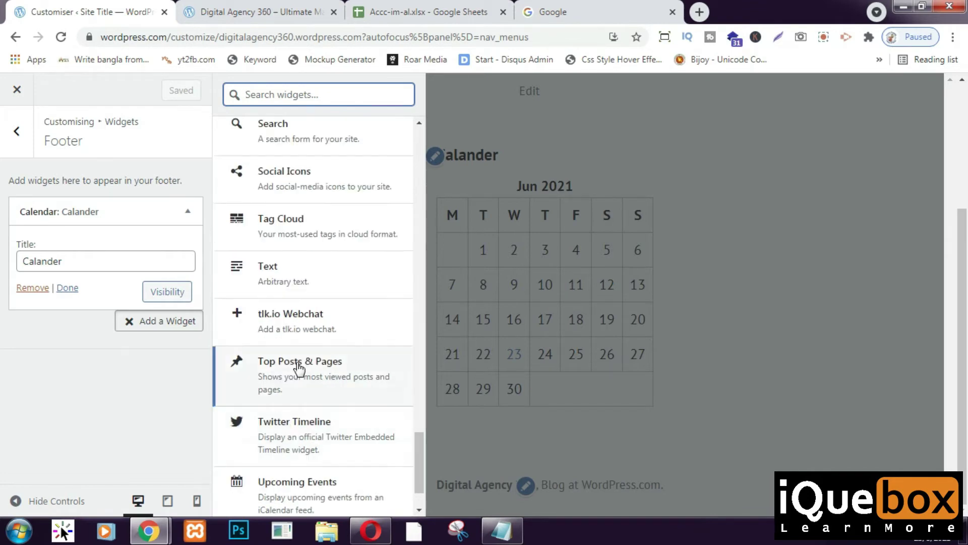
pyautogui.scroll(20, 298, 368)
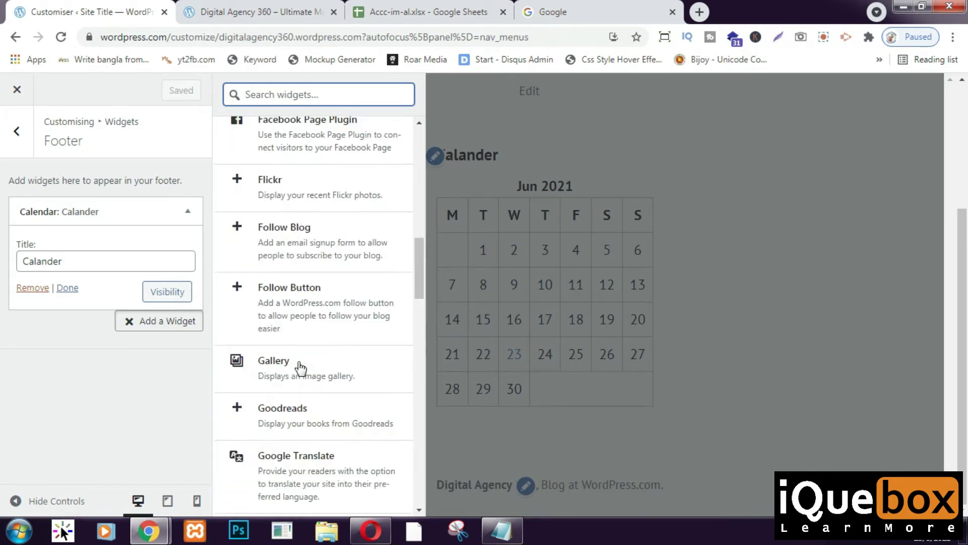
pyautogui.scroll(3, 298, 356)
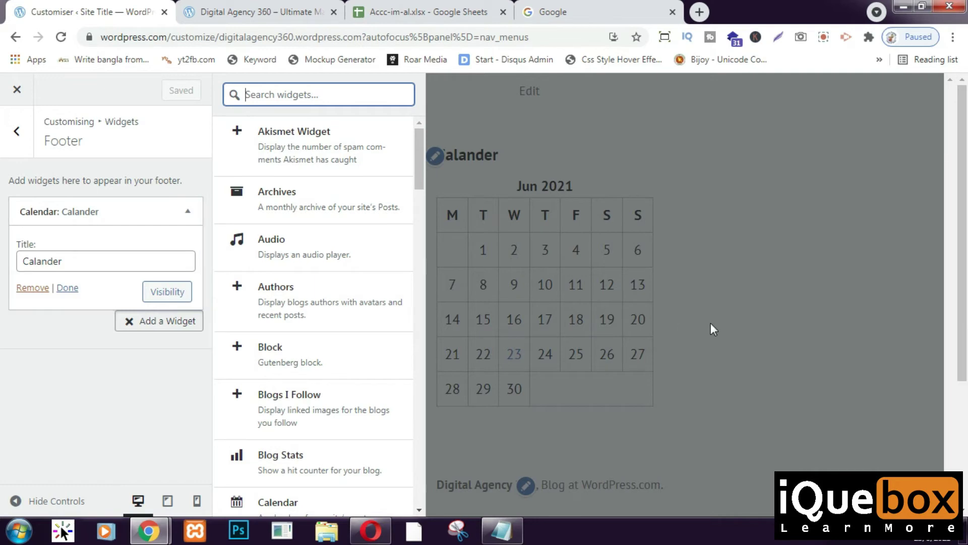
# Leave the Footer widget settings, check the homepage preview and close the customiser
pyautogui.click(14, 135)
pyautogui.scroll(5, 680, 388)
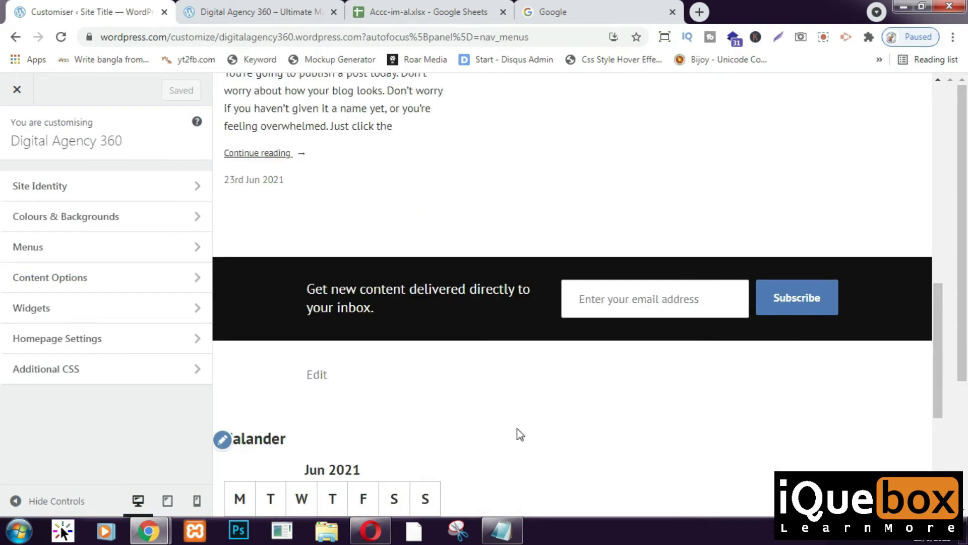
pyautogui.scroll(-4, 657, 371)
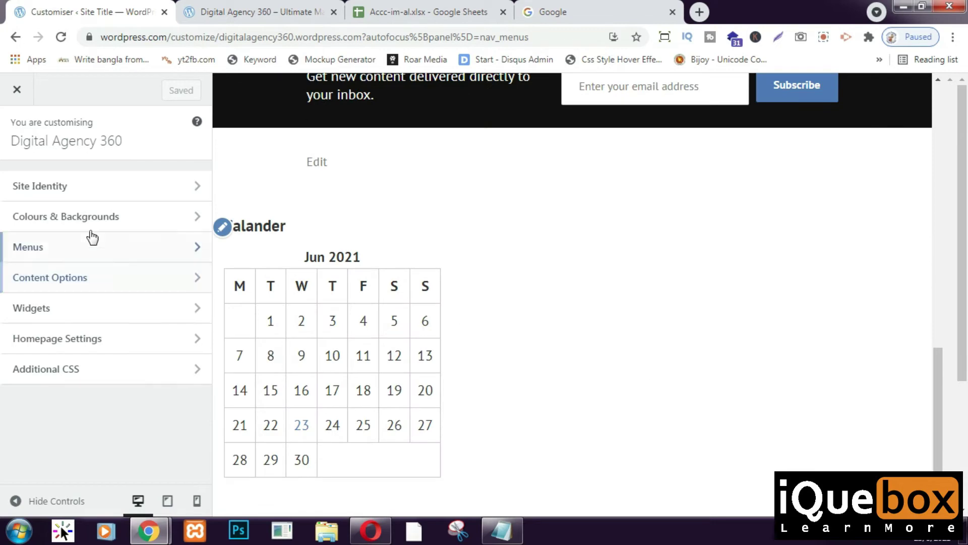
pyautogui.moveTo(937, 354); pyautogui.dragTo(932, 92)
pyautogui.click(20, 89)
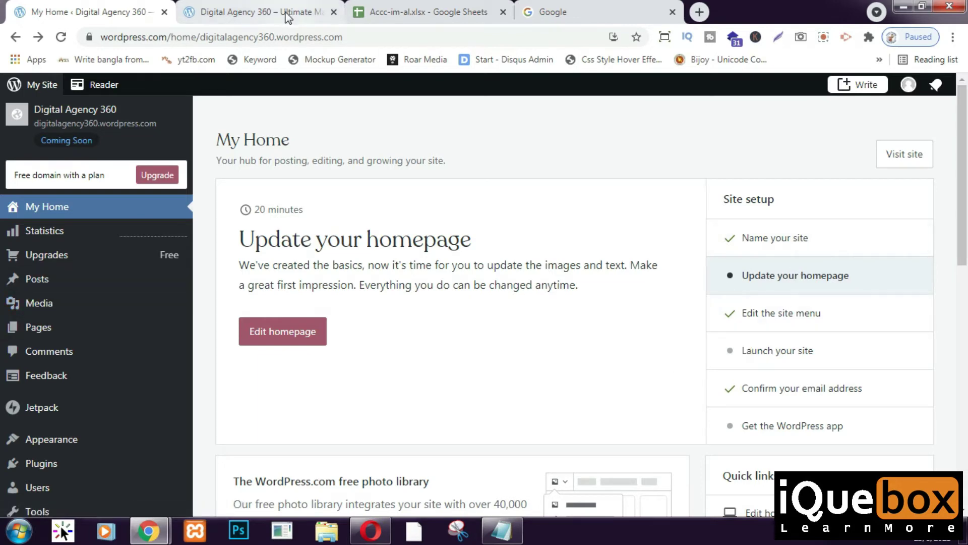
# Reload the digitalagency360.wordpress.com site and look over its header, navigation menu, welcome banner and blog section
pyautogui.click(262, 3)
pyautogui.click(62, 36)
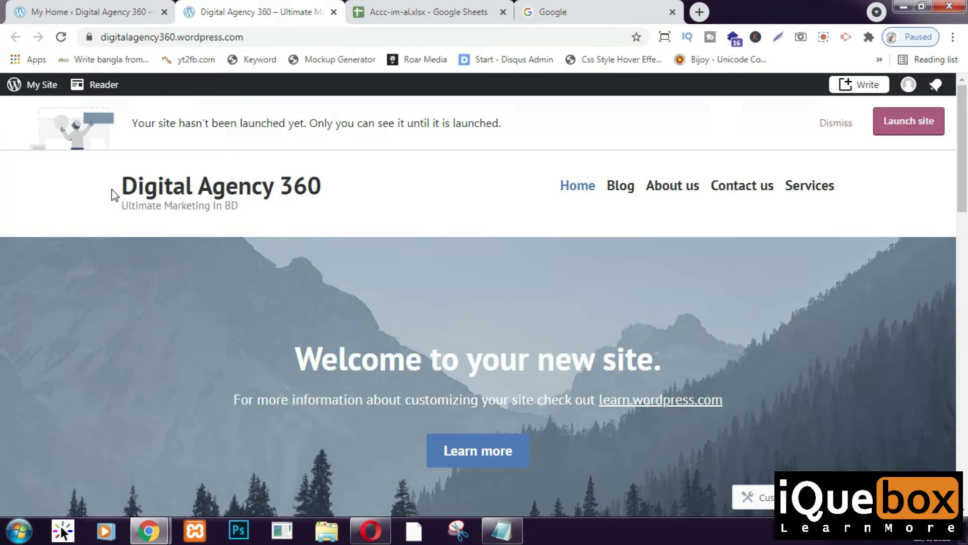
pyautogui.scroll(-3, 848, 195)
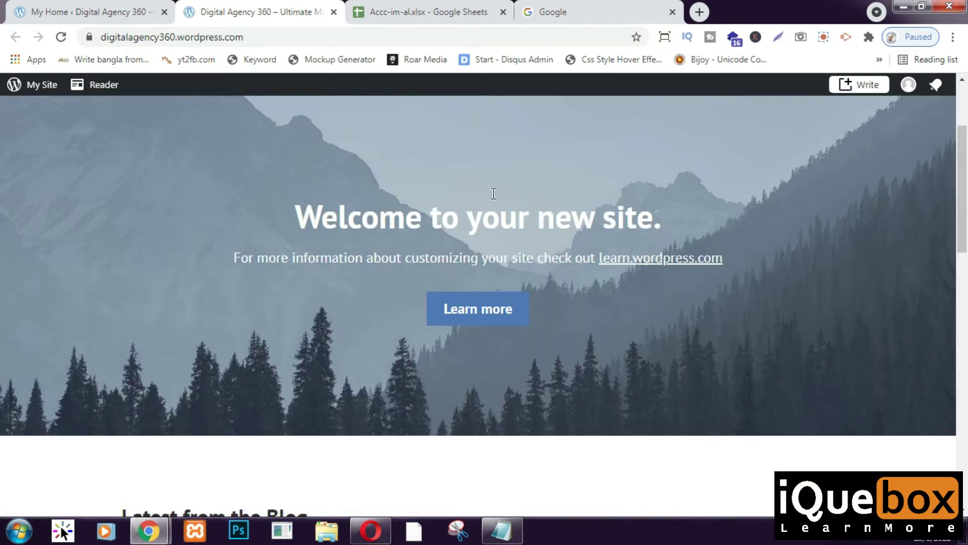
pyautogui.scroll(-3, 638, 195)
pyautogui.scroll(-10, 639, 195)
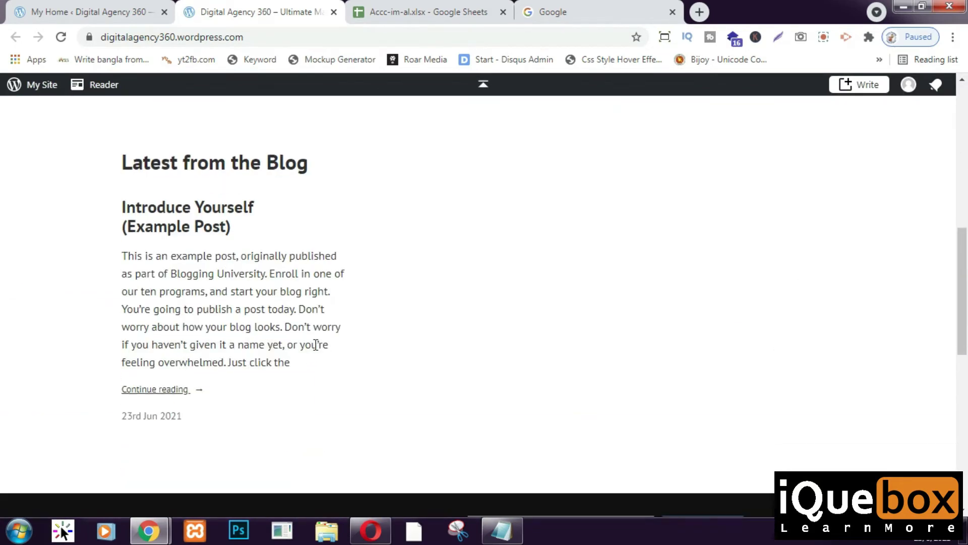
pyautogui.scroll(15, 670, 362)
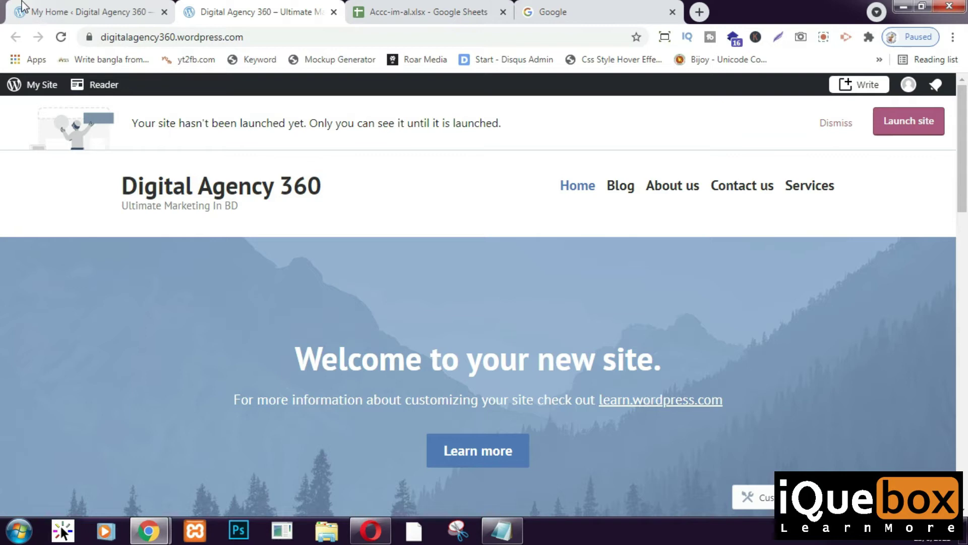
# Open the site's Home page for editing from the list of all pages and dismiss the welcome tour
pyautogui.click(22, 6)
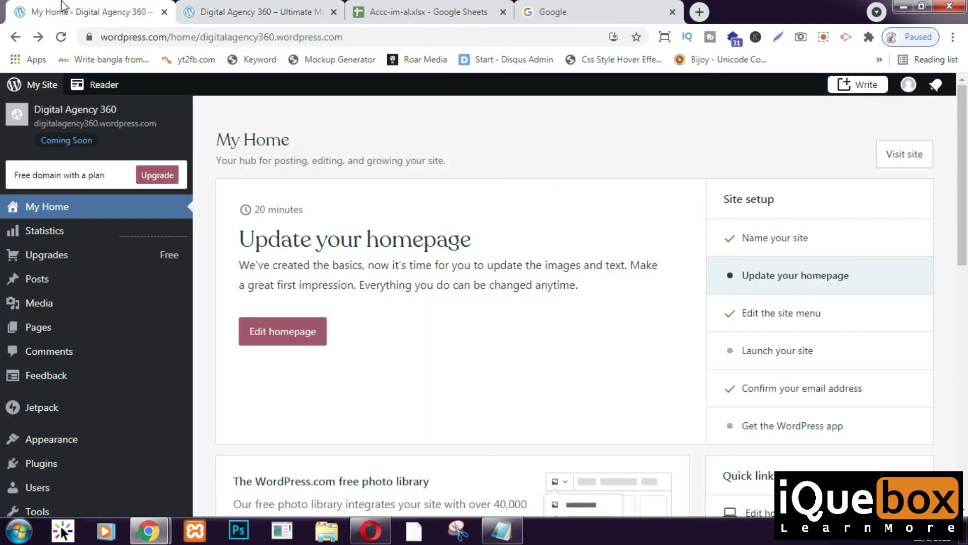
pyautogui.scroll(-1, 53, 334)
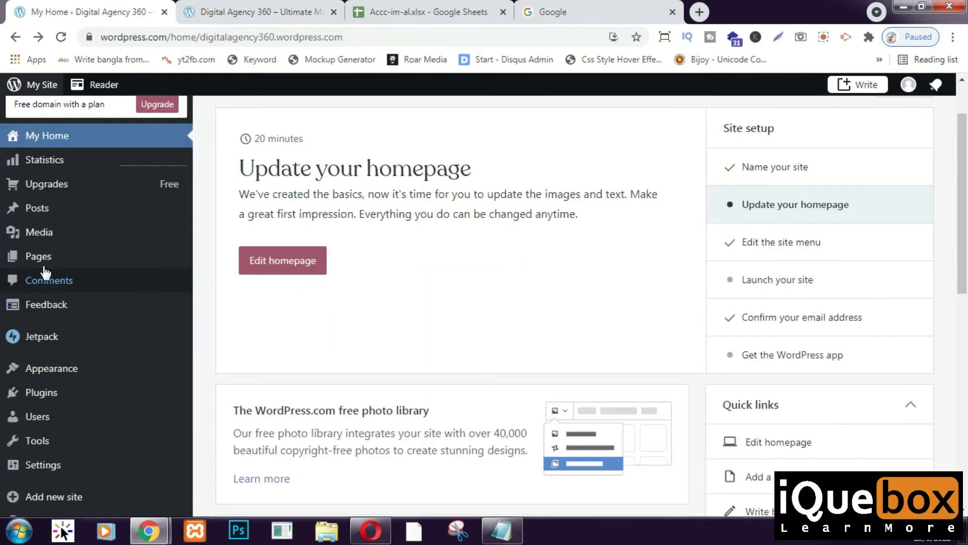
pyautogui.moveTo(41, 255)
pyautogui.click(220, 259)
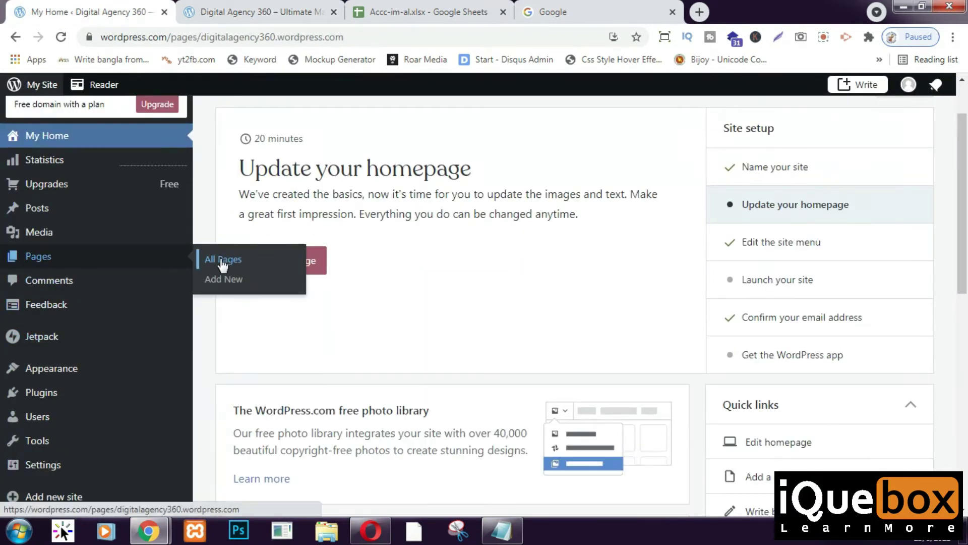
pyautogui.scroll(-3, 364, 355)
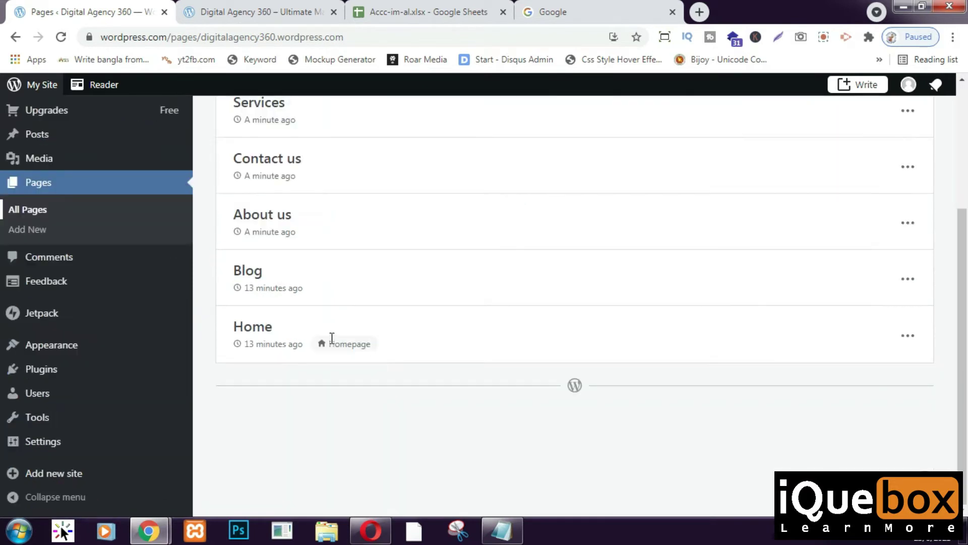
pyautogui.click(907, 336)
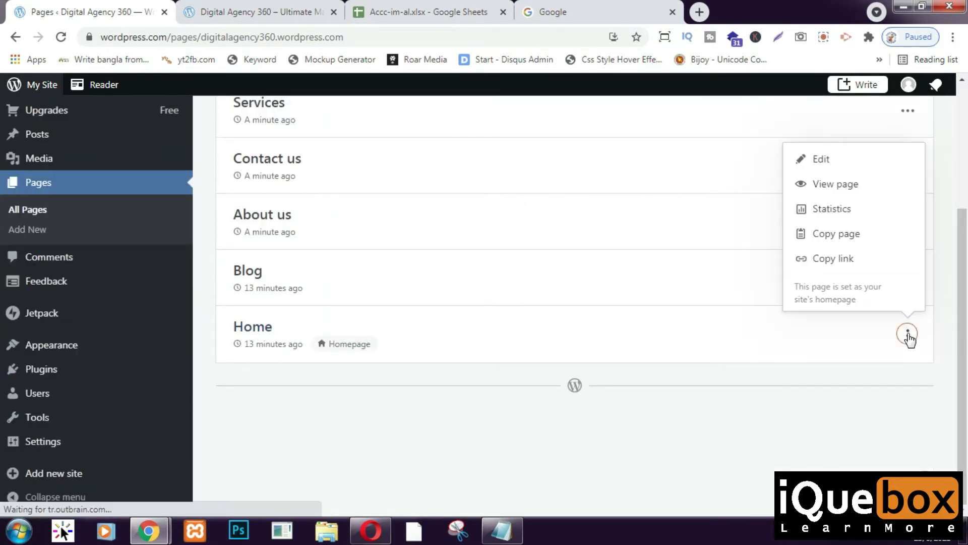
pyautogui.click(820, 168)
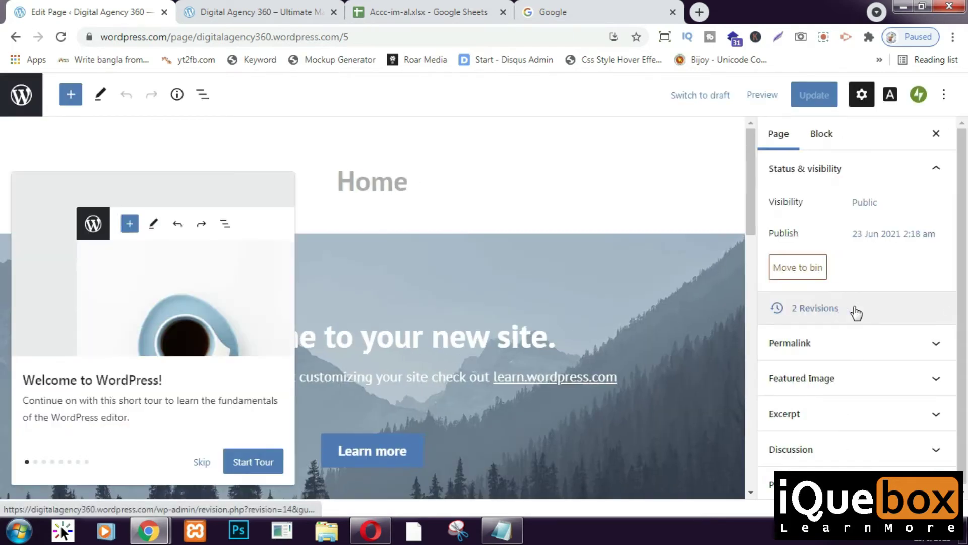
pyautogui.click(275, 193)
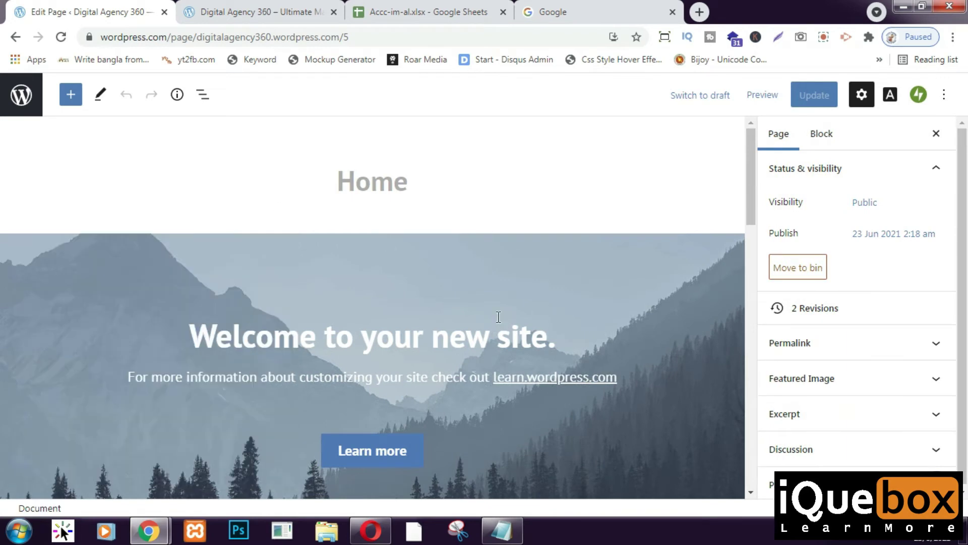
# Apply the Bottom Wave style to the Home page's "Welcome to your new site." cover block
pyautogui.scroll(-5, 498, 316)
pyautogui.scroll(2, 458, 404)
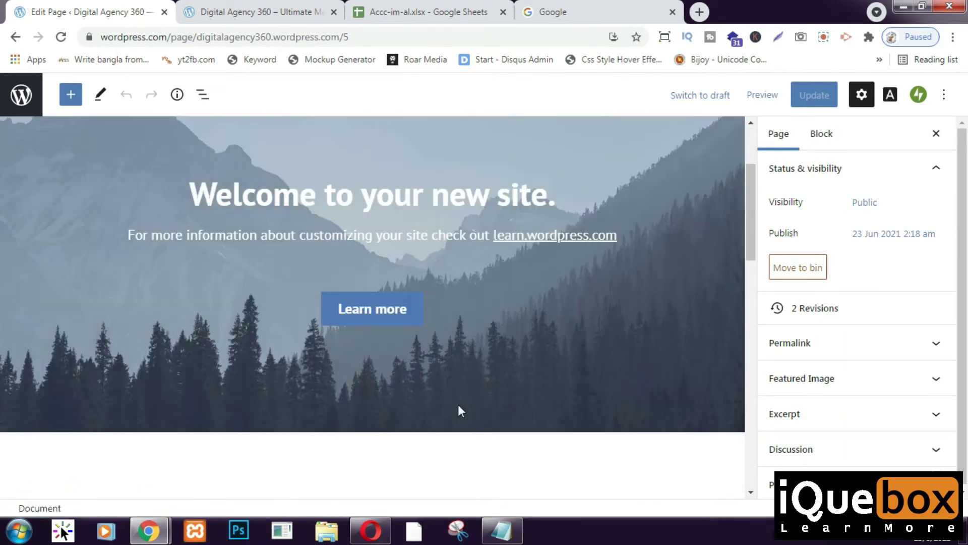
pyautogui.scroll(2, 458, 404)
pyautogui.click(573, 361)
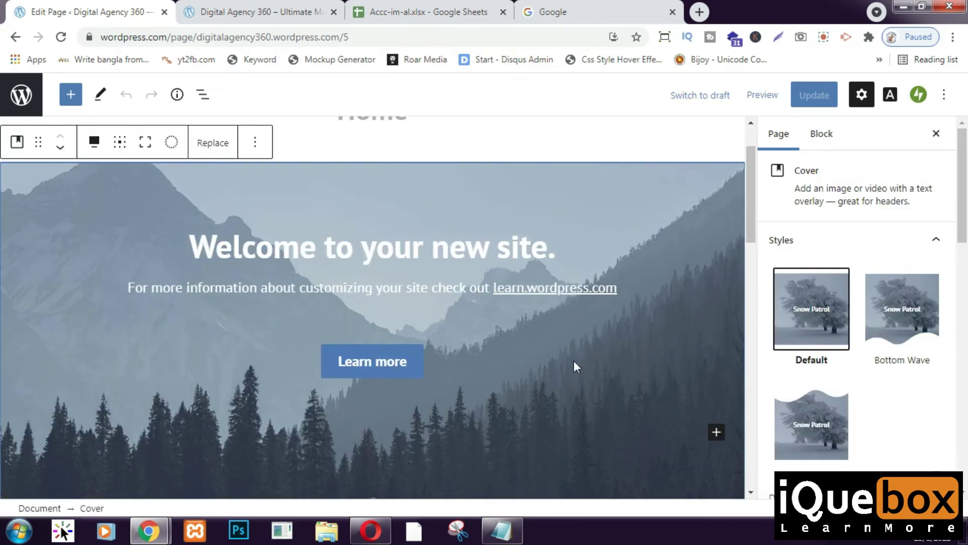
pyautogui.click(574, 361)
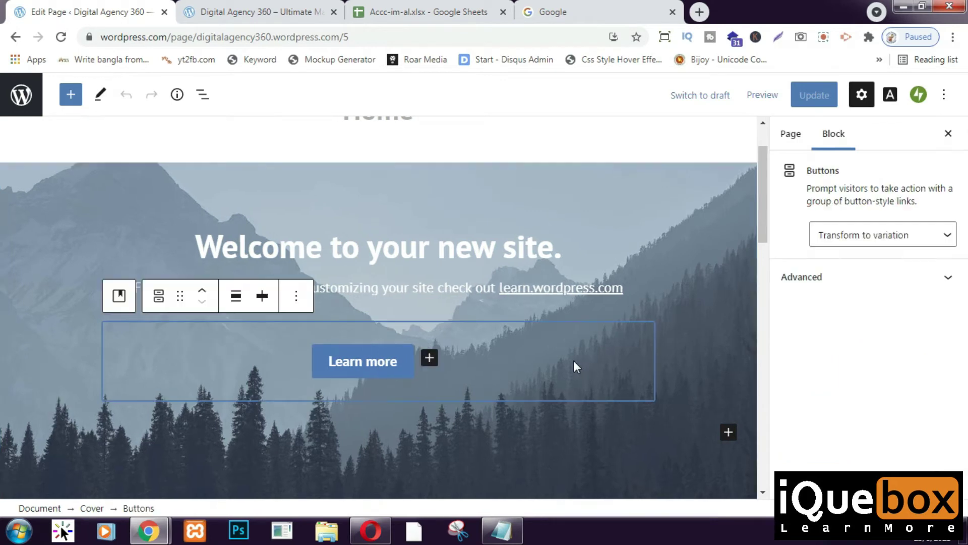
pyautogui.click(682, 248)
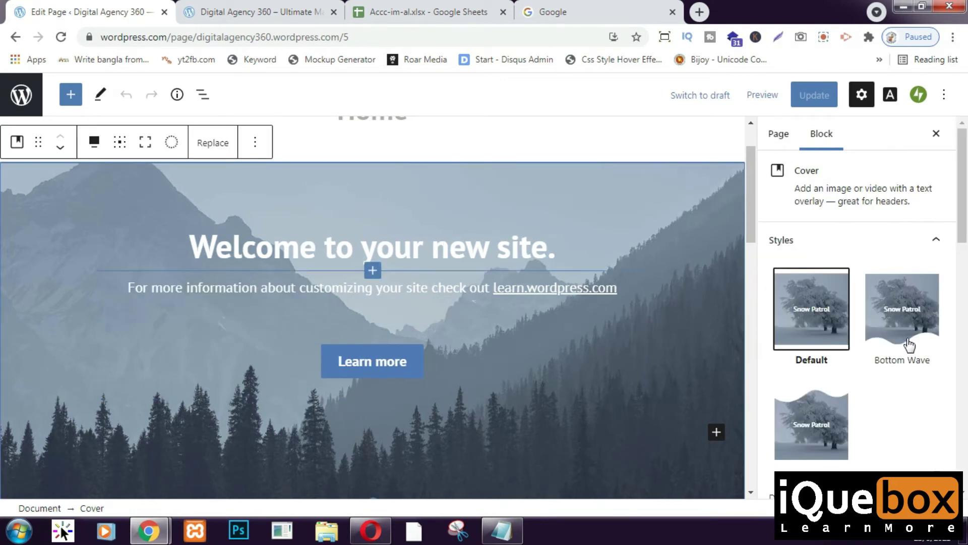
pyautogui.scroll(-2, 908, 346)
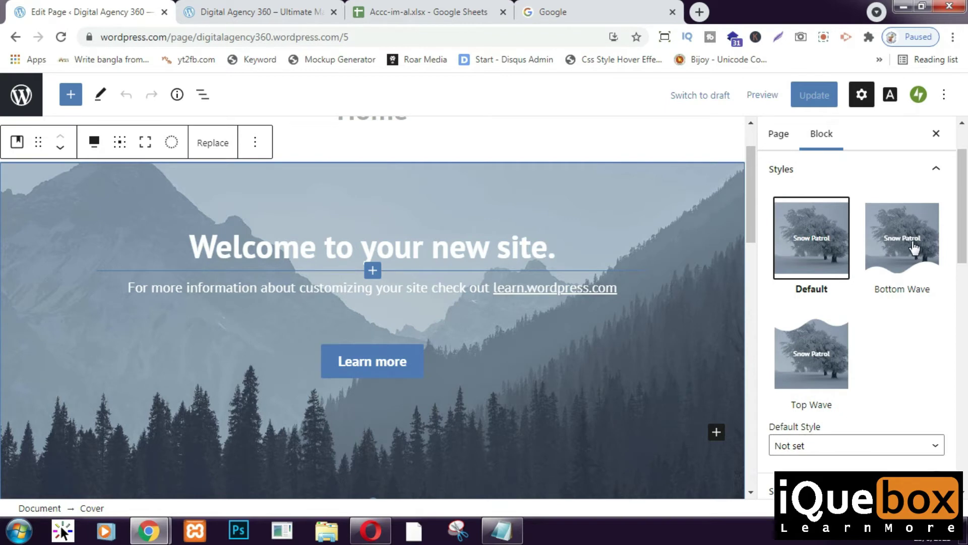
pyautogui.scroll(-3, 440, 374)
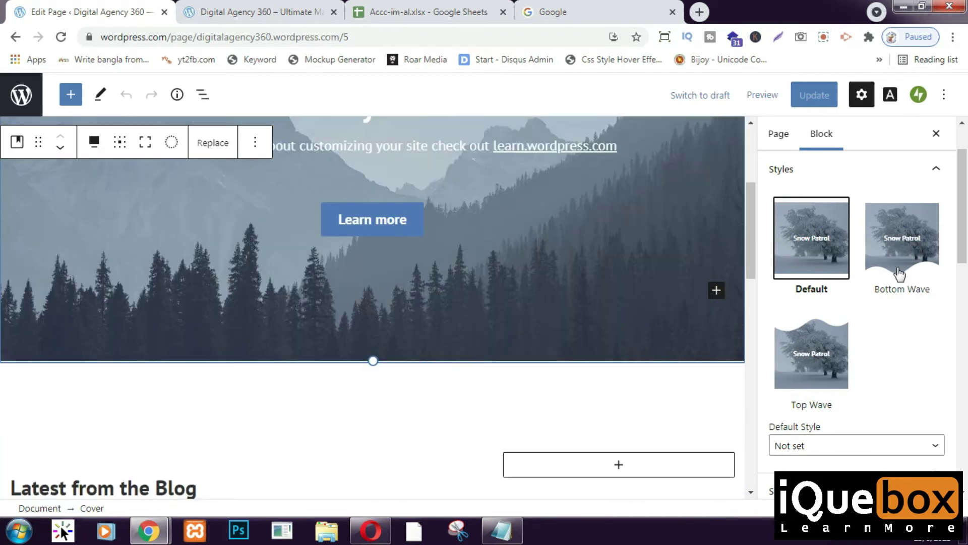
pyautogui.click(900, 265)
pyautogui.scroll(4, 374, 288)
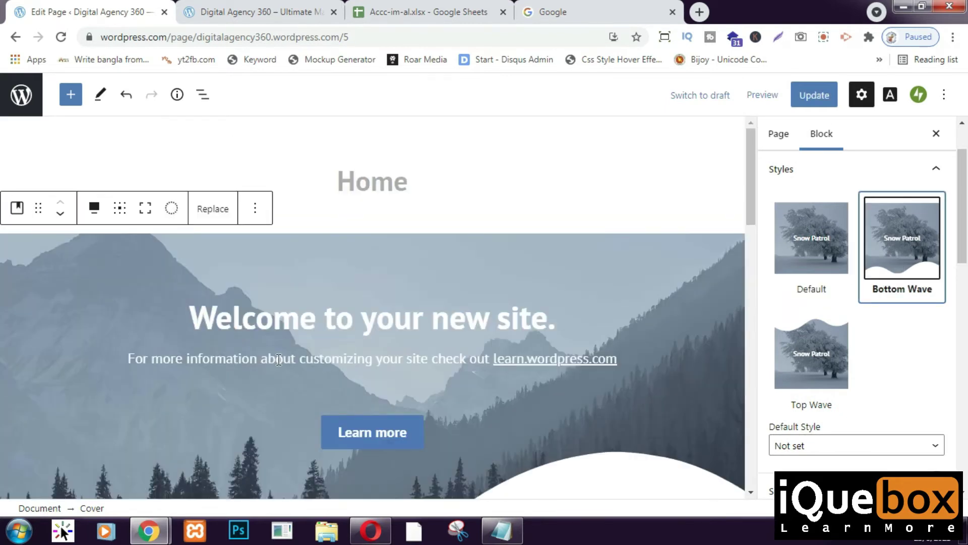
# Try the Top Wave style on the Home page's welcome cover block, and set the block's style to Default
pyautogui.scroll(-1, 371, 360)
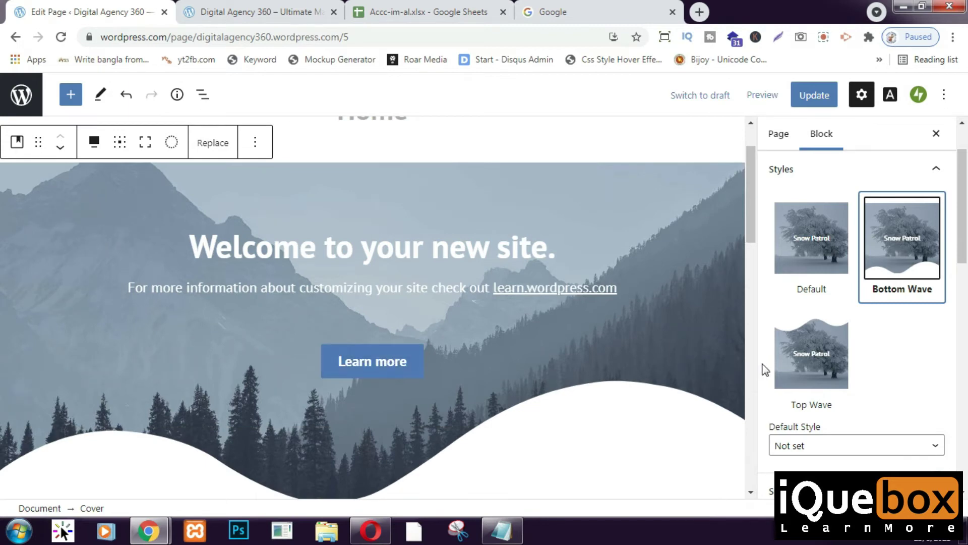
pyautogui.click(795, 373)
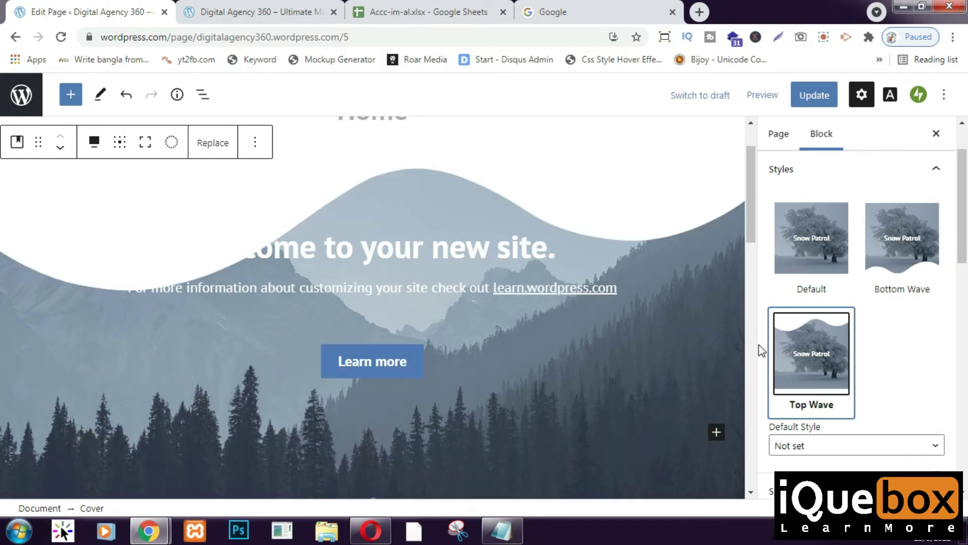
pyautogui.click(807, 262)
# Turn on the fixed background for the cover block and check how its image behaves on the page
pyautogui.scroll(-4, 860, 328)
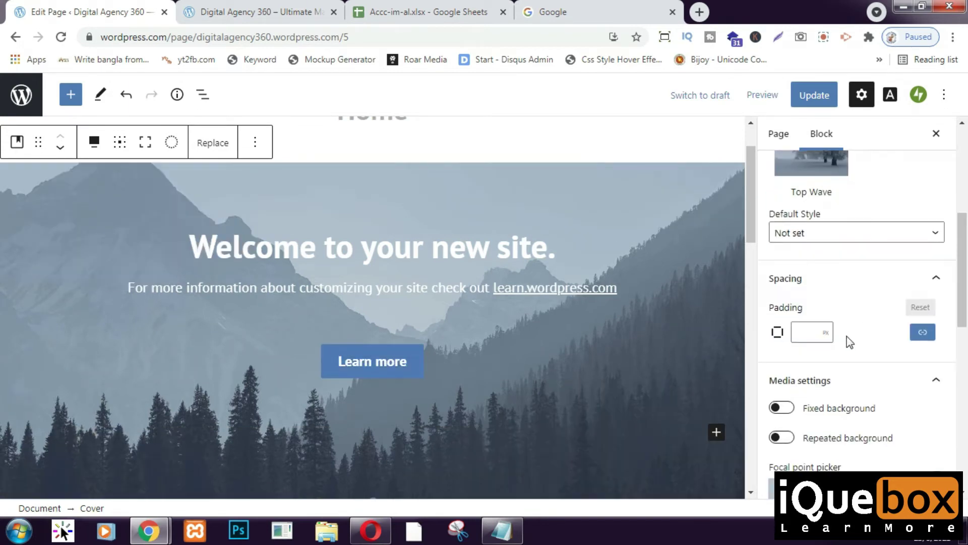
pyautogui.scroll(-2, 847, 343)
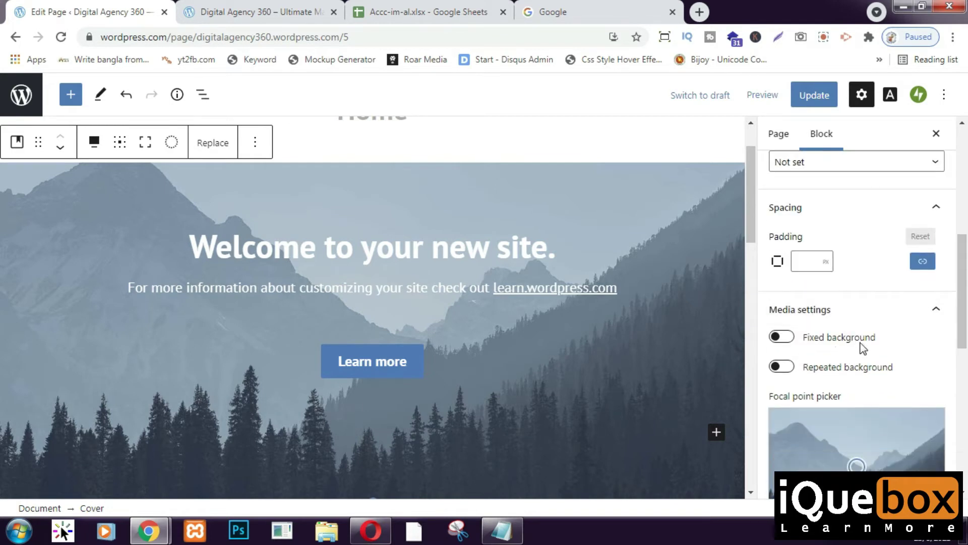
pyautogui.click(835, 343)
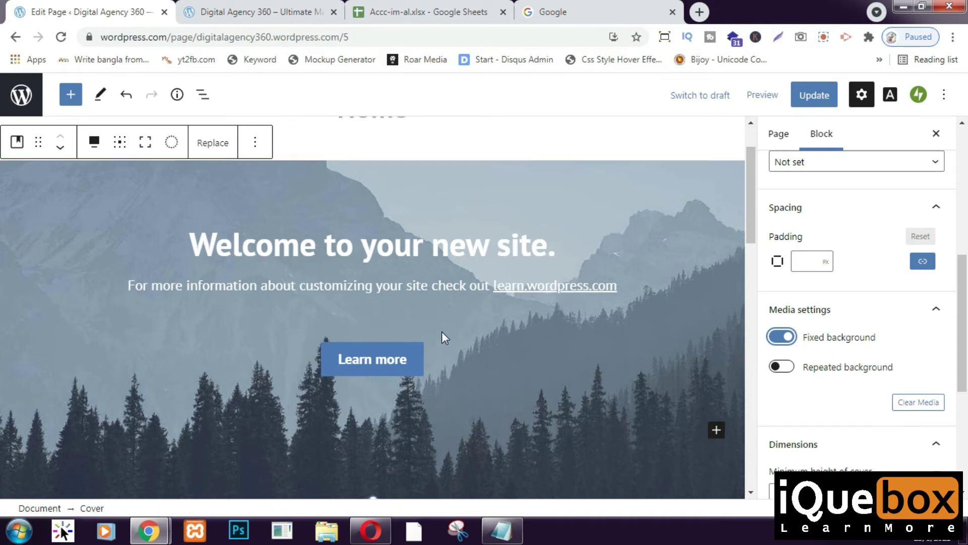
pyautogui.scroll(-3, 443, 338)
pyautogui.scroll(5, 445, 353)
pyautogui.scroll(-4, 451, 350)
pyautogui.scroll(2, 449, 354)
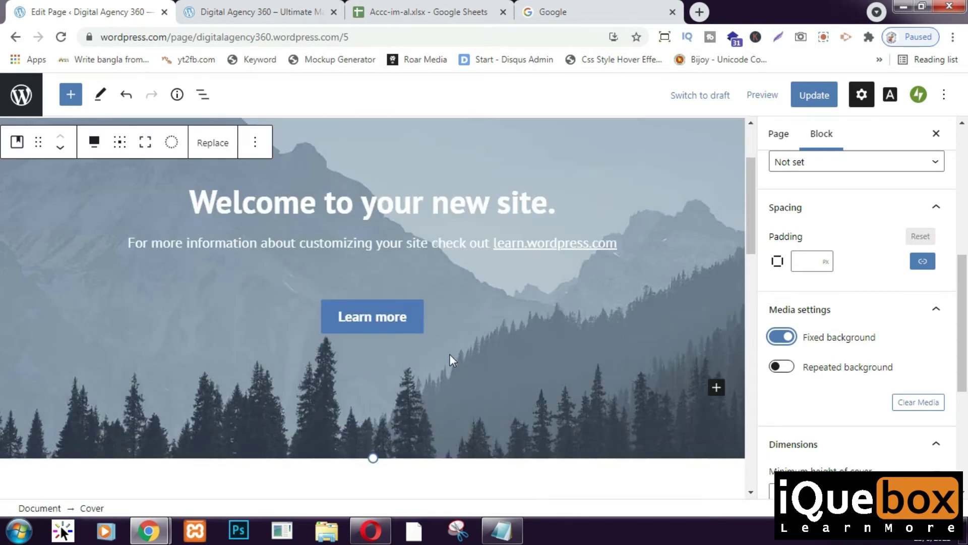
pyautogui.scroll(-2, 449, 355)
pyautogui.scroll(3, 449, 355)
# Examine the cover block's dimensions, overlay, advanced and default style options, and the page's status and visibility settings
pyautogui.scroll(-3, 852, 403)
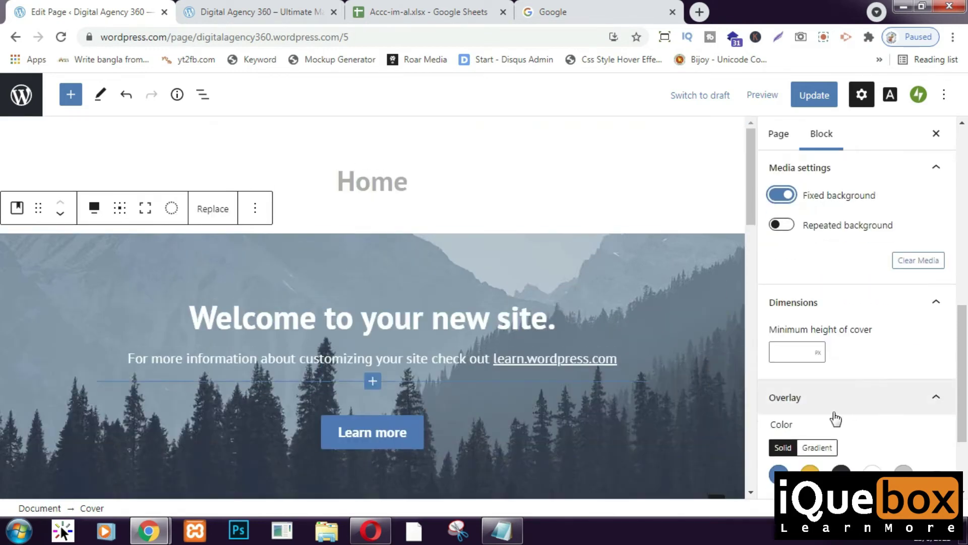
pyautogui.scroll(-2, 918, 395)
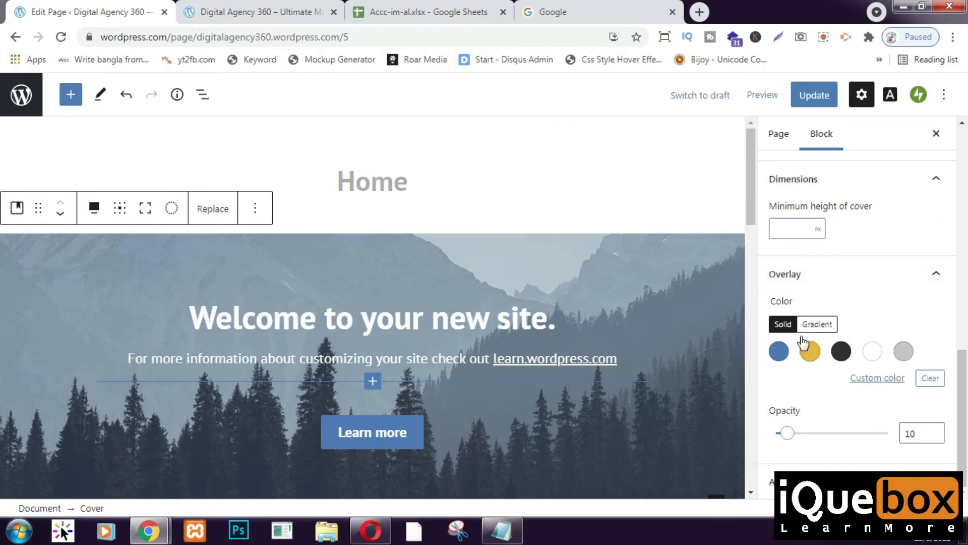
pyautogui.click(936, 275)
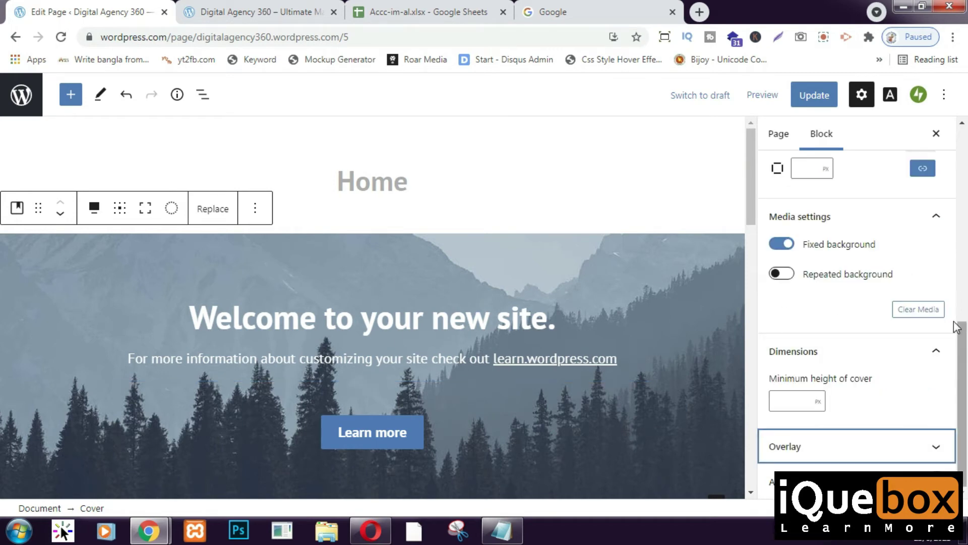
pyautogui.click(847, 315)
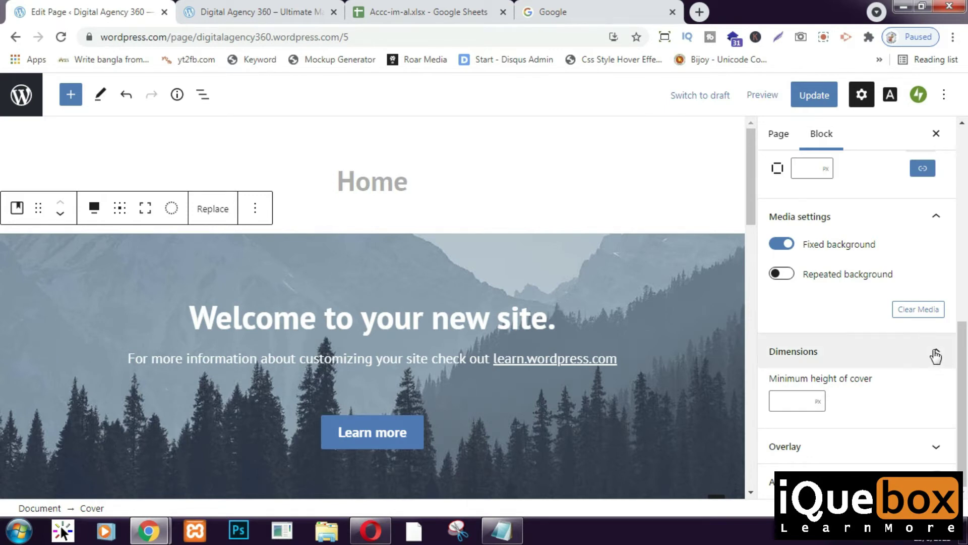
pyautogui.click(932, 447)
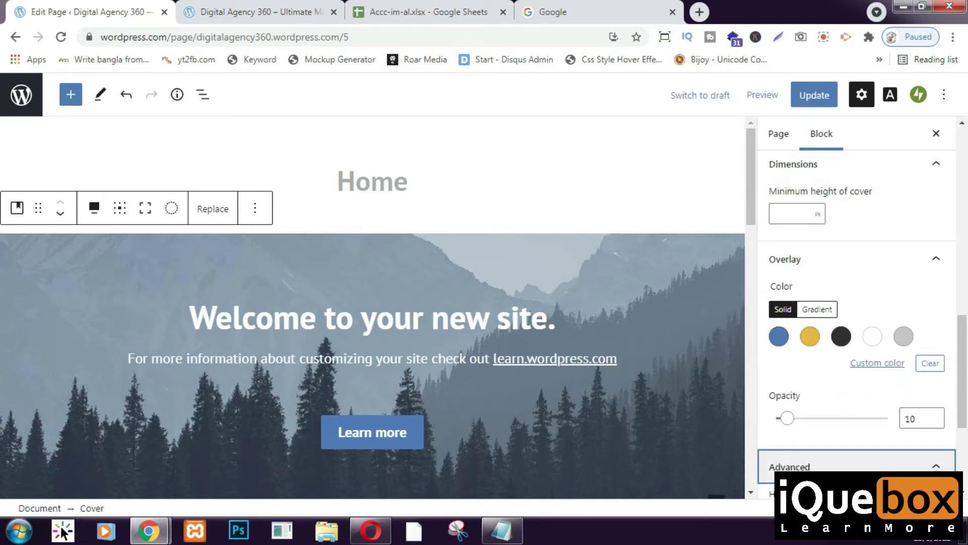
pyautogui.click(932, 466)
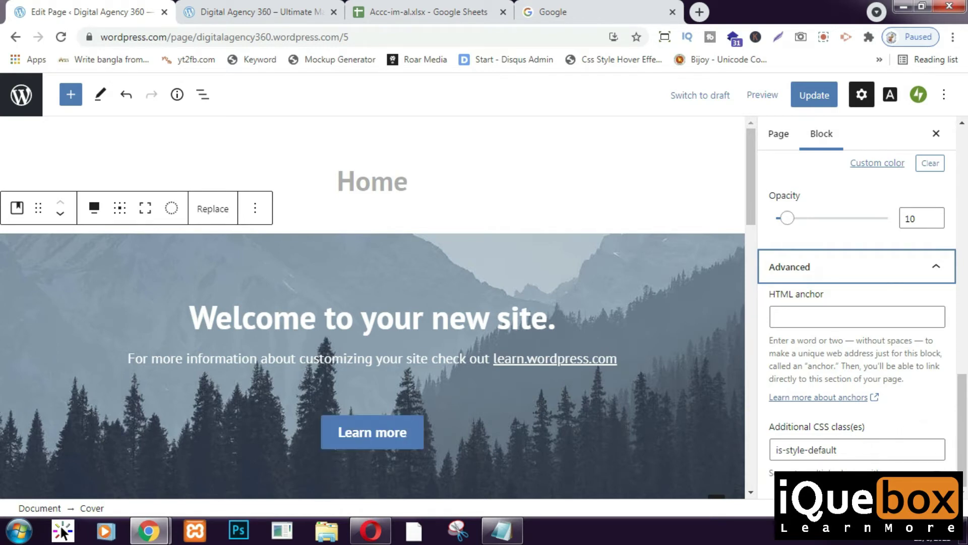
pyautogui.scroll(9, 902, 343)
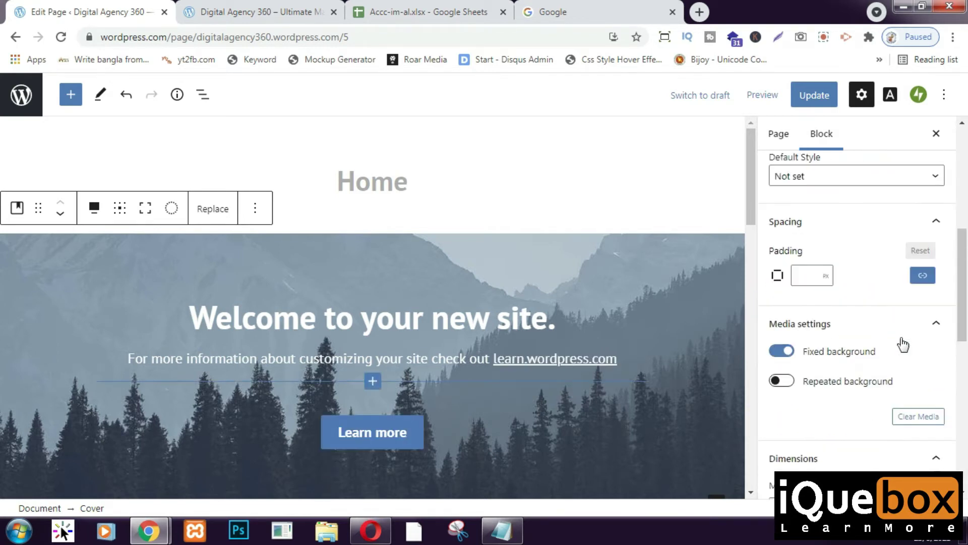
pyautogui.scroll(3, 903, 345)
pyautogui.scroll(-2, 902, 345)
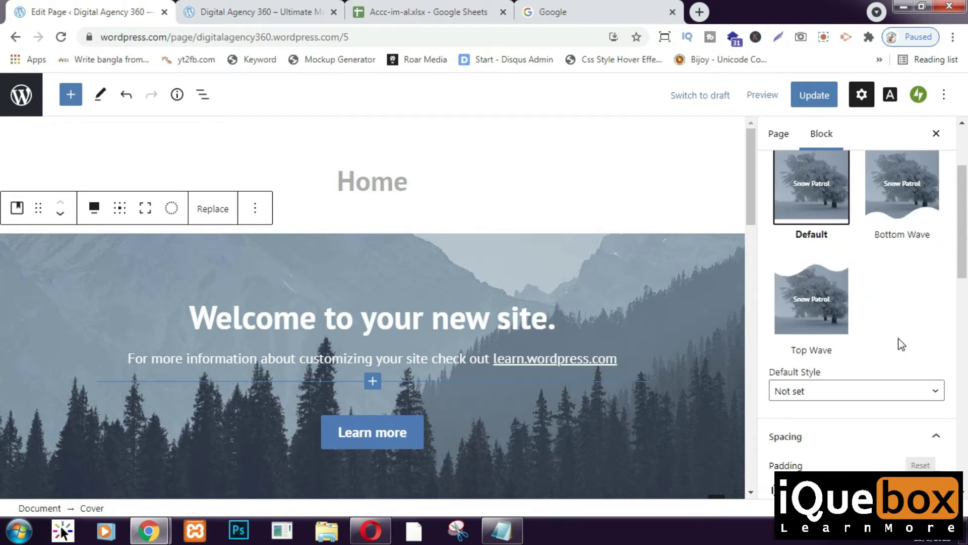
pyautogui.scroll(-2, 902, 345)
pyautogui.click(896, 324)
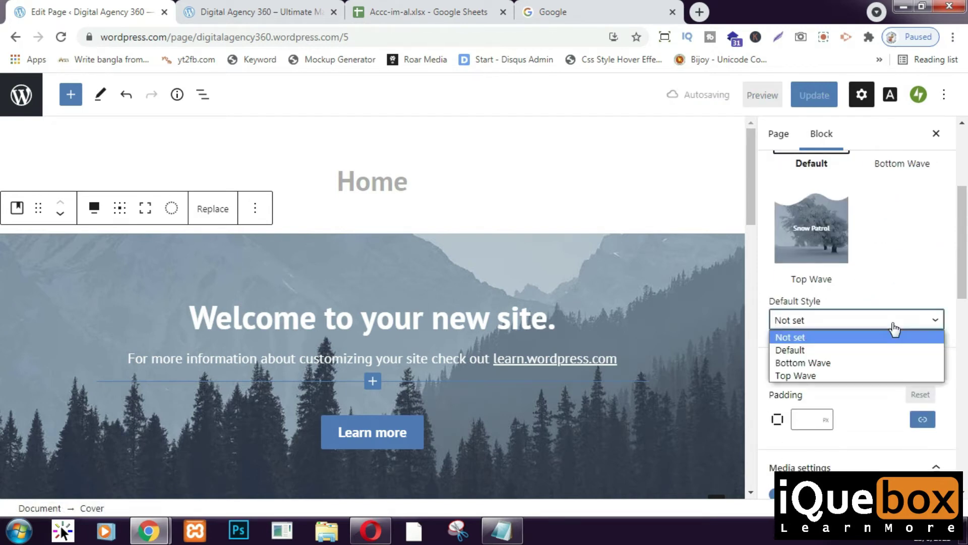
pyautogui.click(894, 327)
pyautogui.scroll(5, 891, 303)
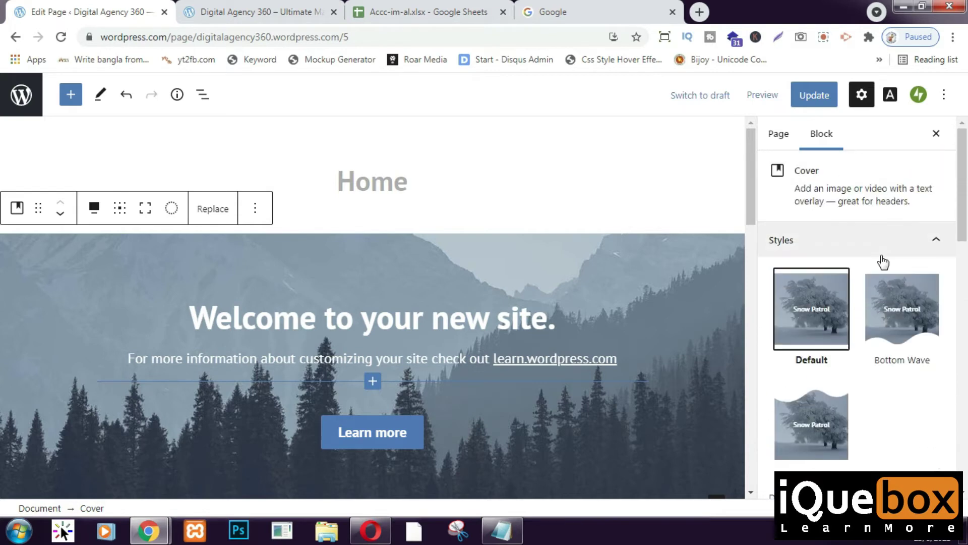
pyautogui.click(782, 144)
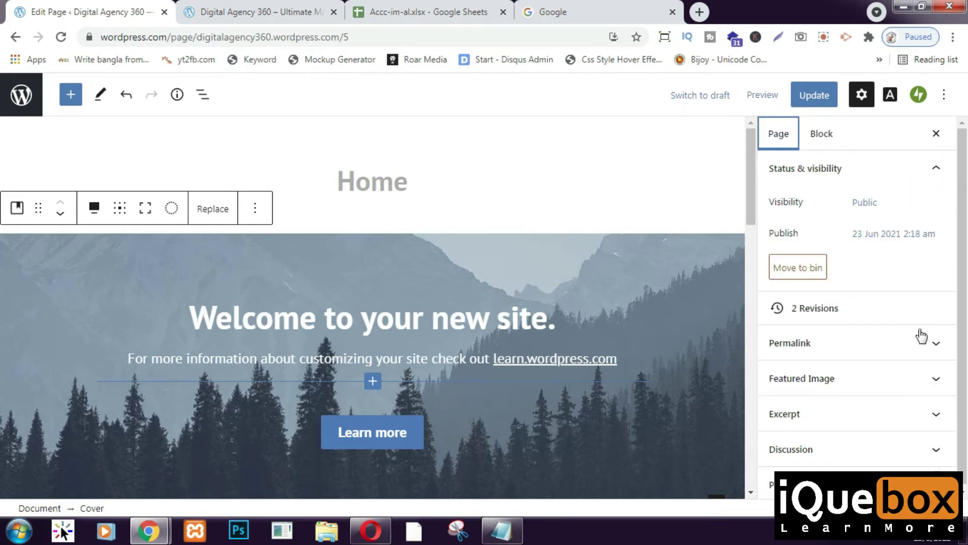
# Replace the cover block's background with the Pexels free photo of ocean waves on a brown sand beach, in landscape format
pyautogui.scroll(-3, 546, 310)
pyautogui.click(546, 310)
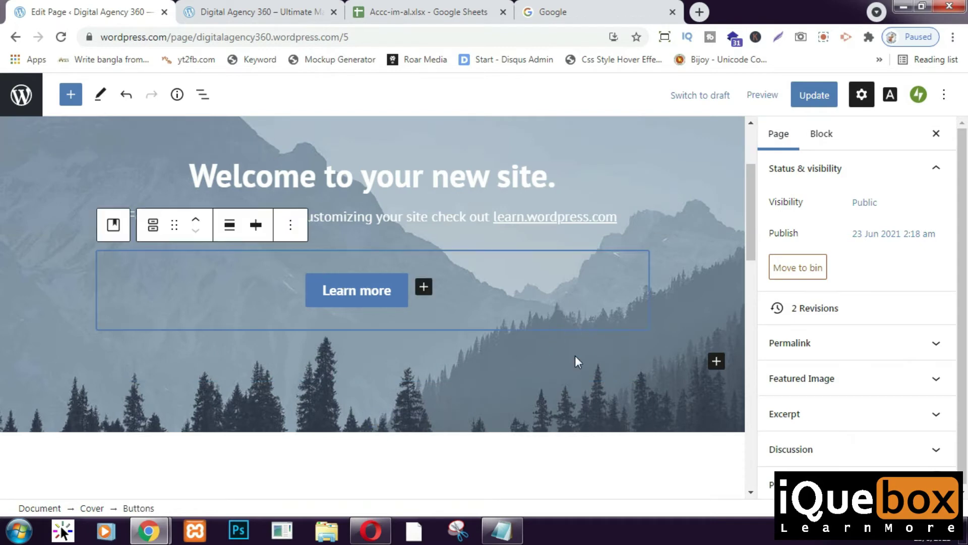
pyautogui.click(583, 391)
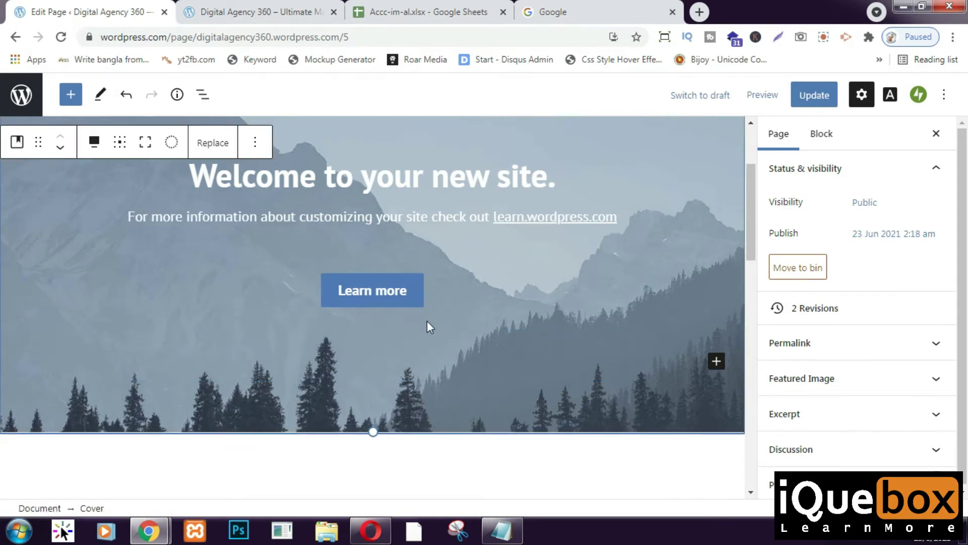
pyautogui.scroll(3, 574, 307)
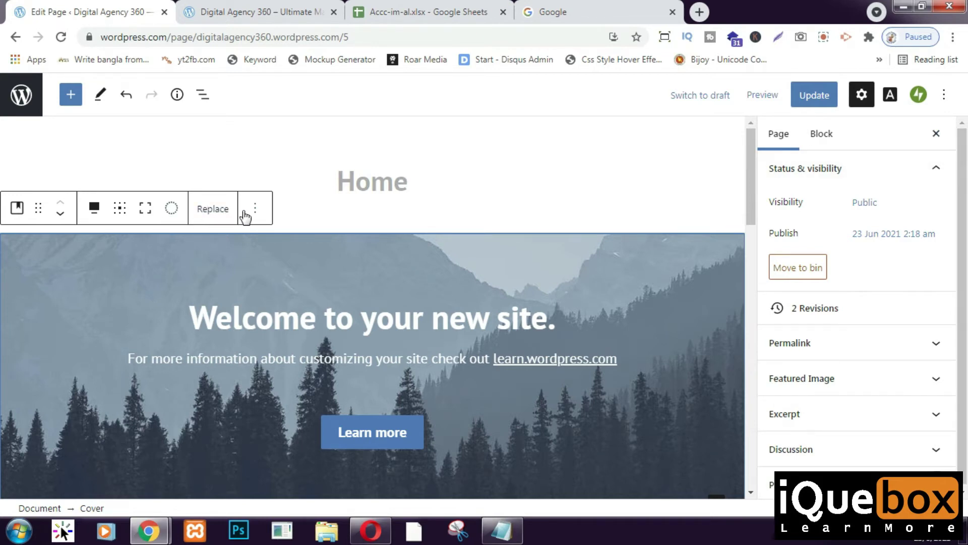
pyautogui.click(220, 213)
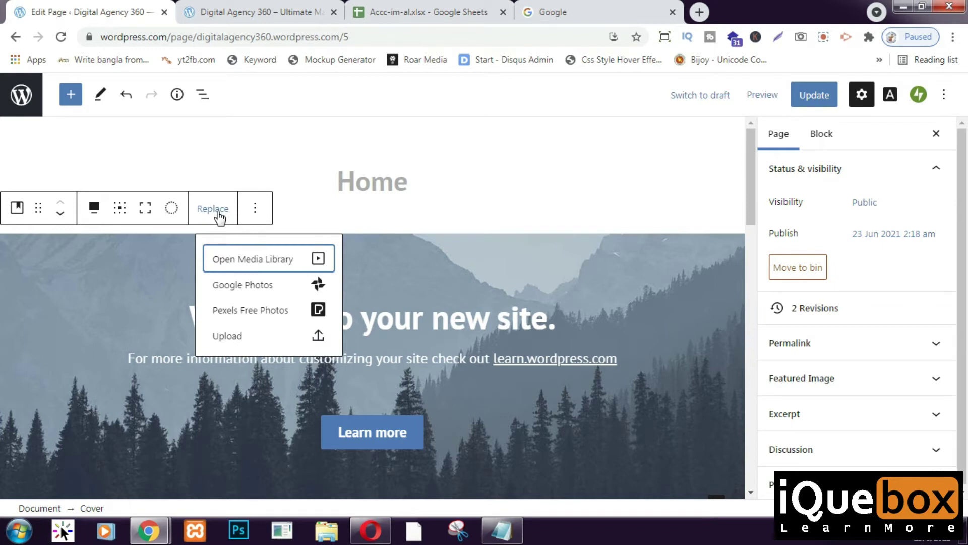
pyautogui.click(241, 320)
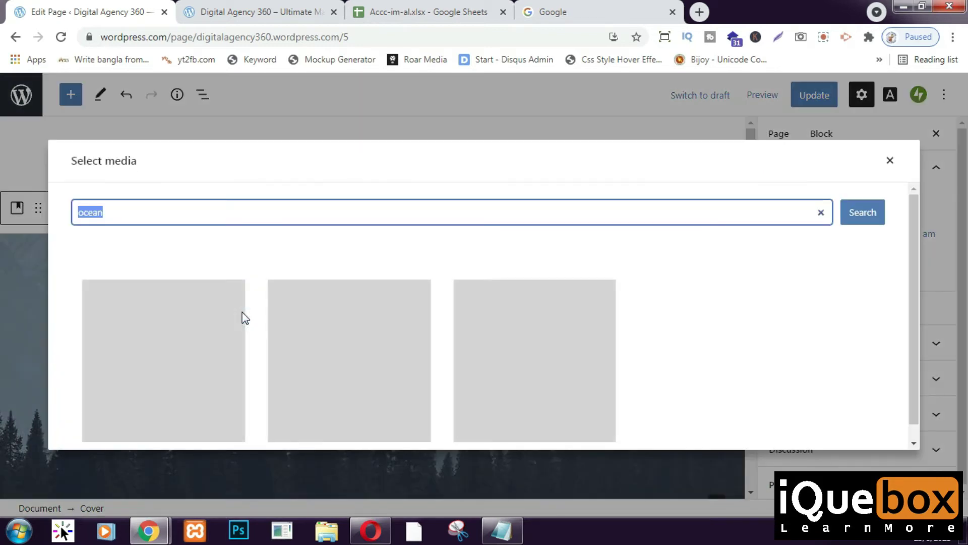
pyautogui.scroll(-2, 284, 333)
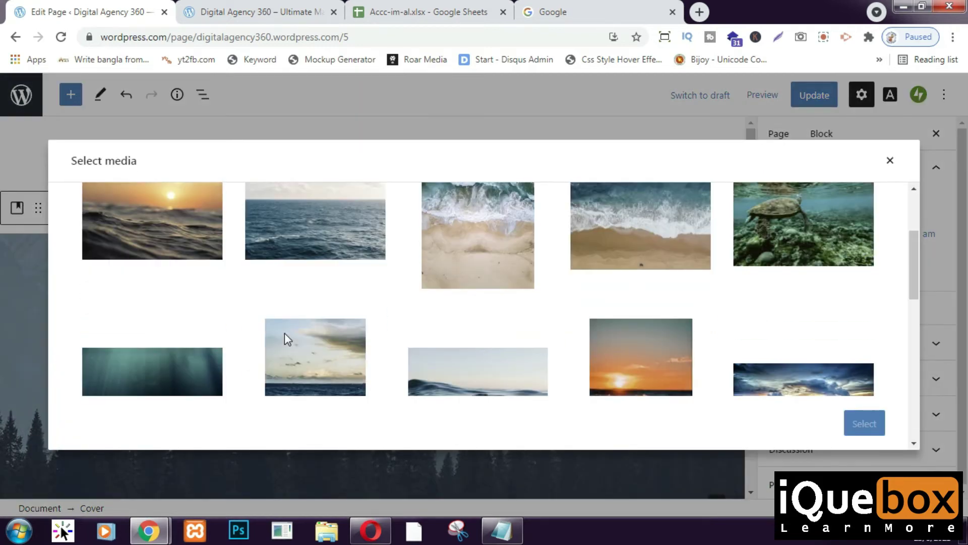
pyautogui.click(646, 307)
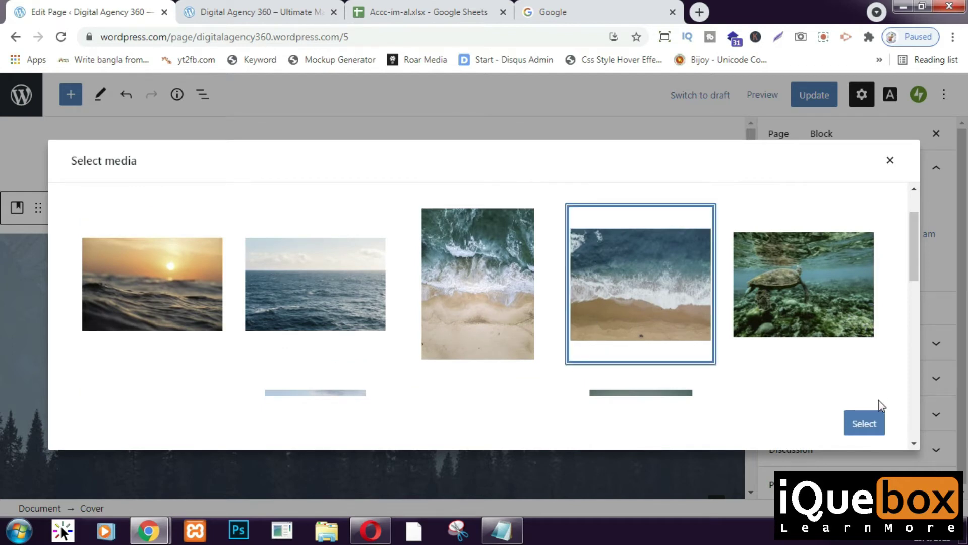
pyautogui.click(864, 425)
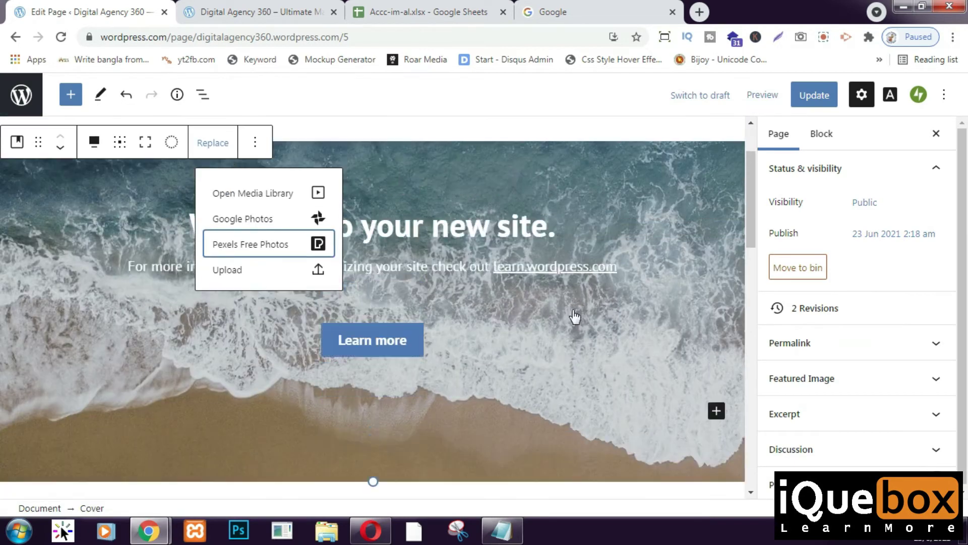
pyautogui.scroll(1, 575, 317)
pyautogui.click(513, 256)
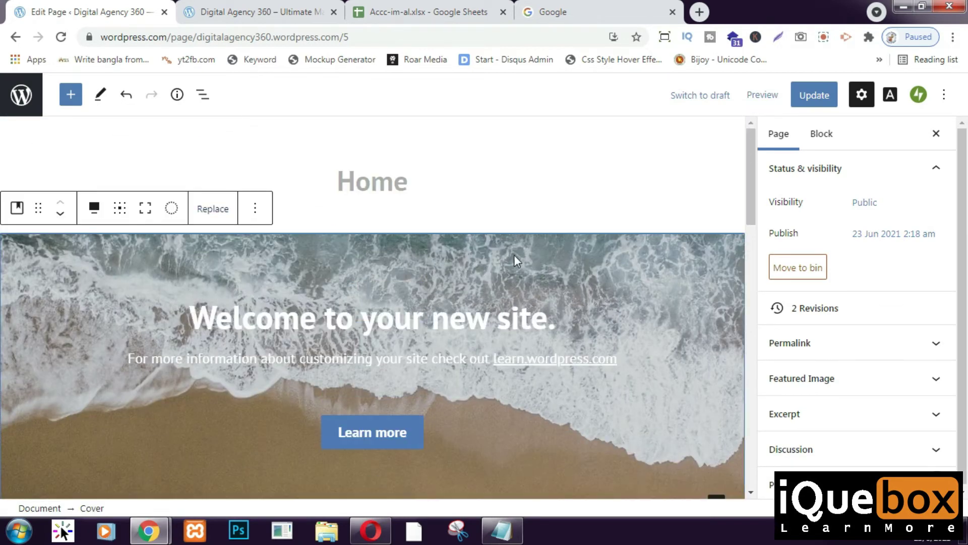
# Change the cover block's heading to "Welcome to Digital 360 World."
pyautogui.click(288, 325)
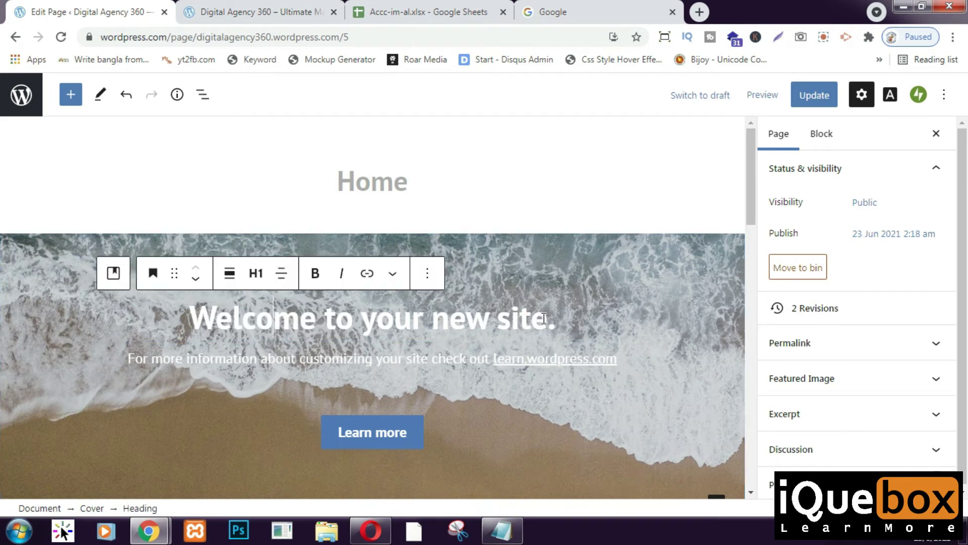
pyautogui.moveTo(544, 318); pyautogui.dragTo(208, 323)
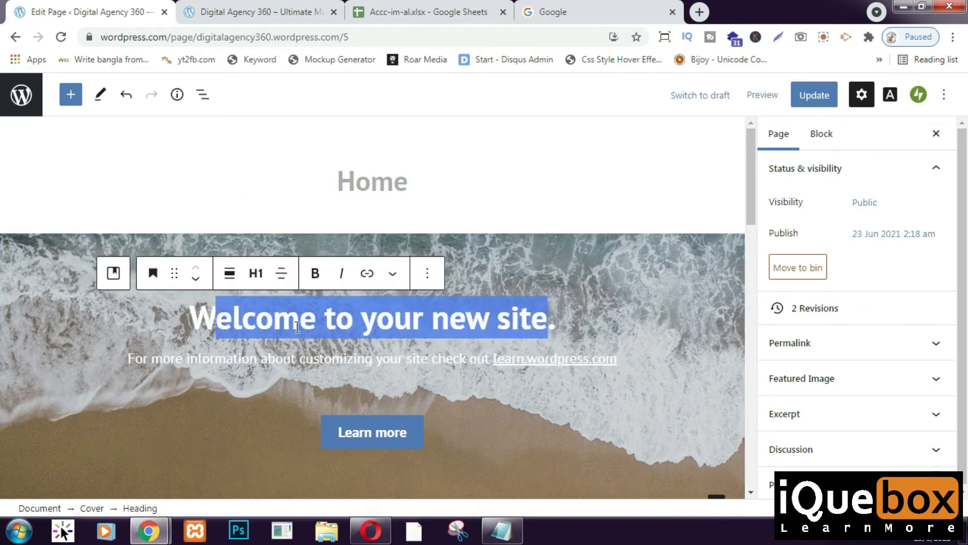
pyautogui.moveTo(361, 319); pyautogui.dragTo(541, 319)
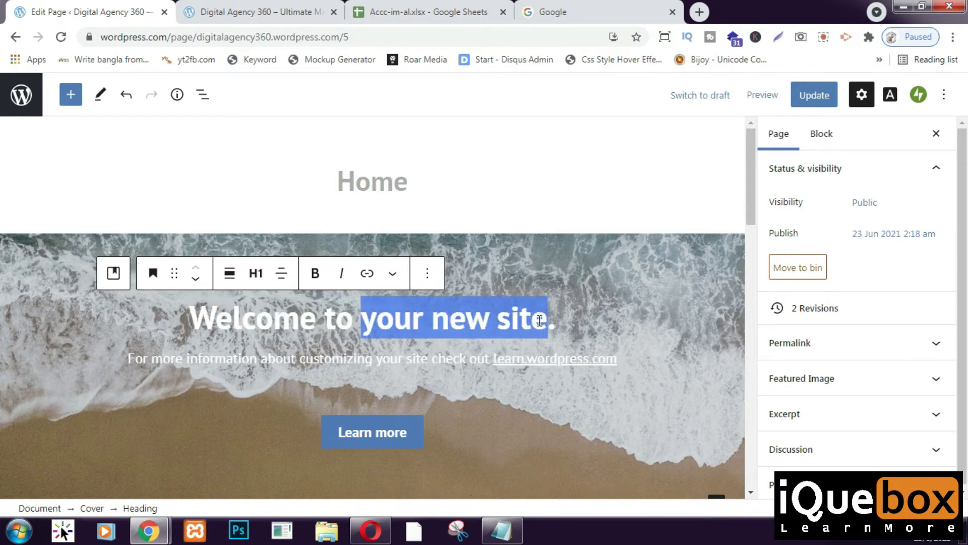
pyautogui.write('Digit')
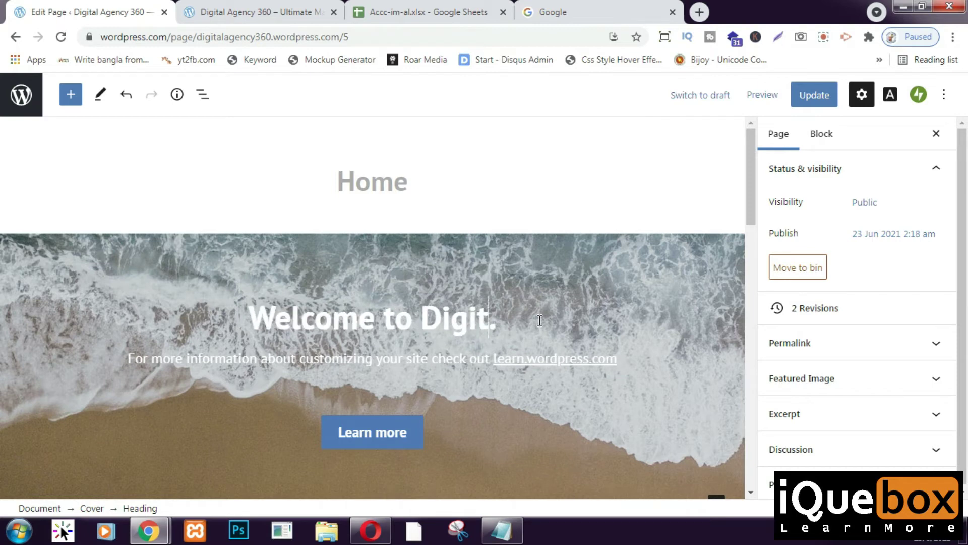
pyautogui.write('al')
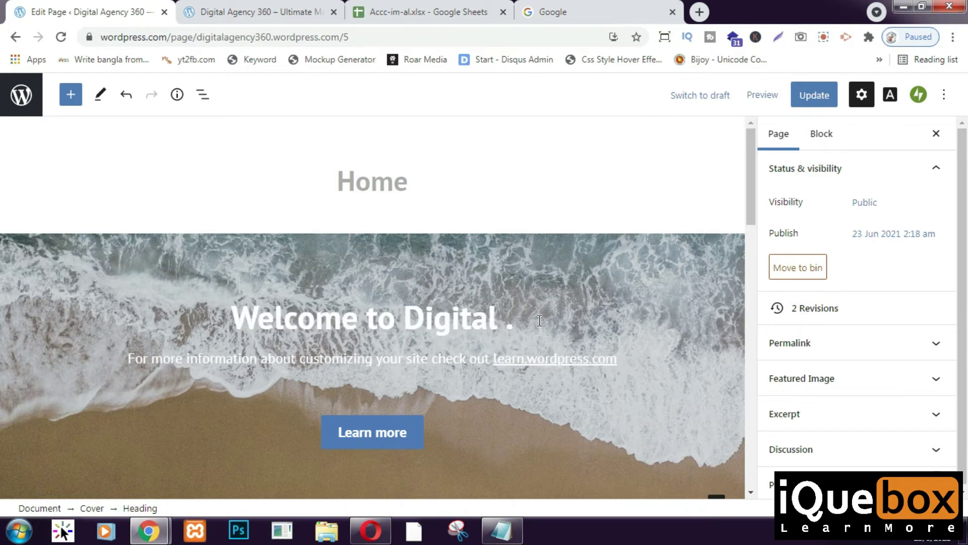
pyautogui.write(' 360 wo')
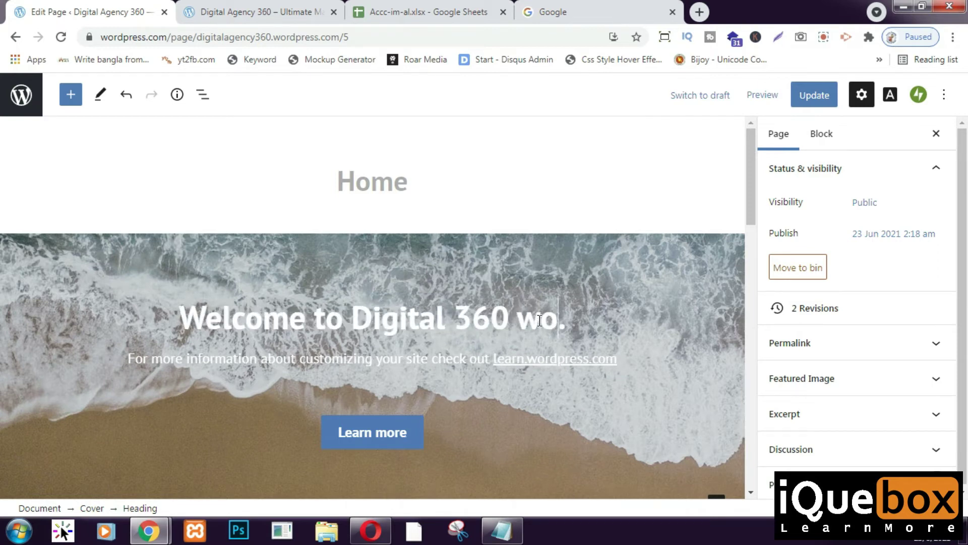
pyautogui.write('rld')
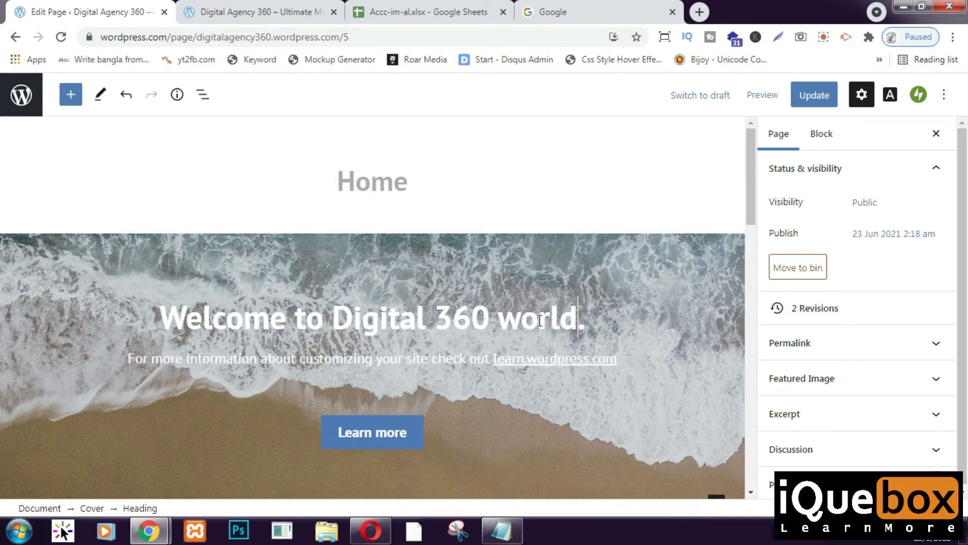
pyautogui.click(520, 322)
pyautogui.press('BackSpace')
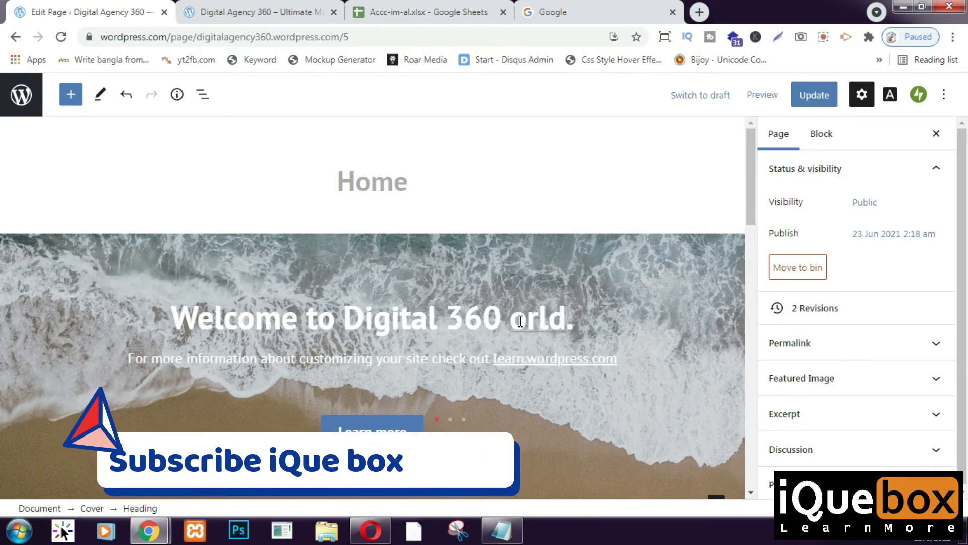
pyautogui.write('W')
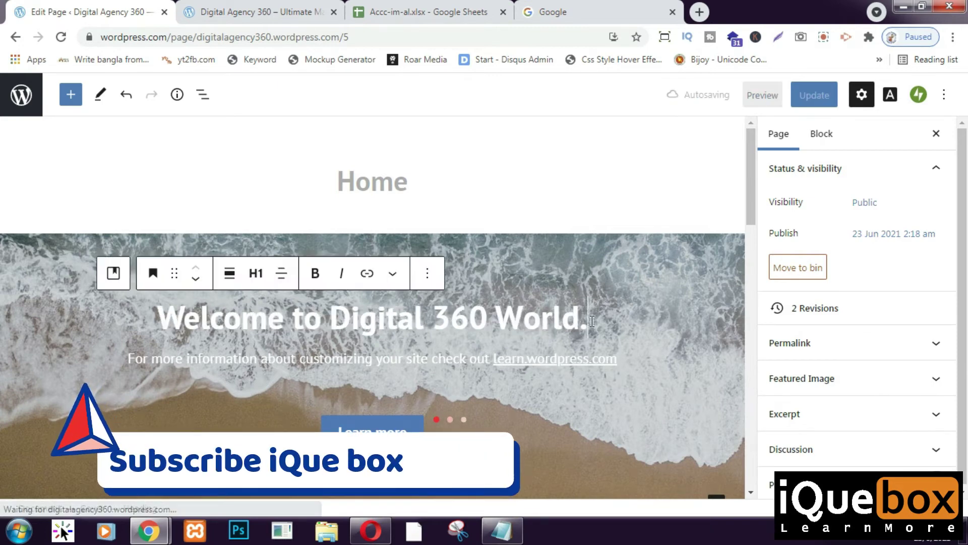
# Check the cover block's paragraph text and its learn.wordpress.com link, and save the changes to the Home page
pyautogui.doubleClick(232, 360)
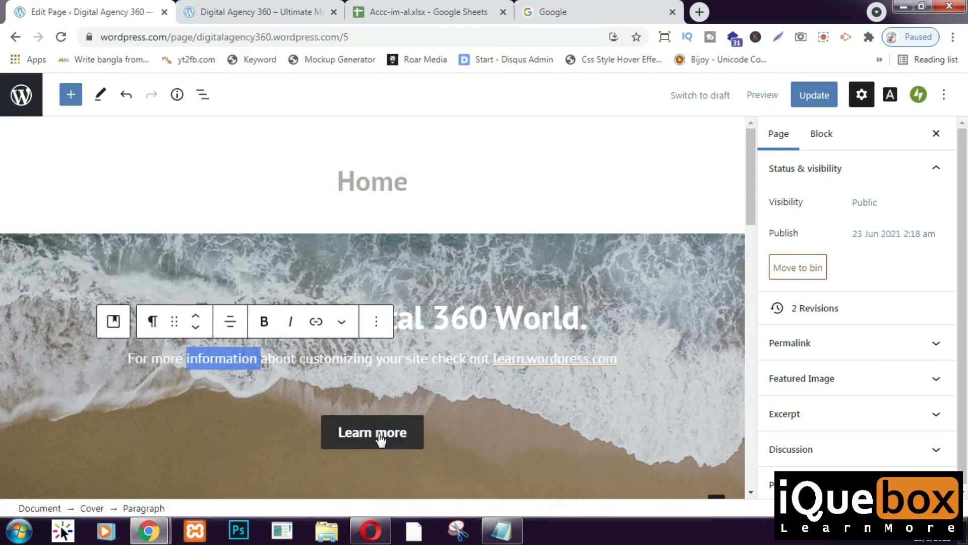
pyautogui.click(528, 357)
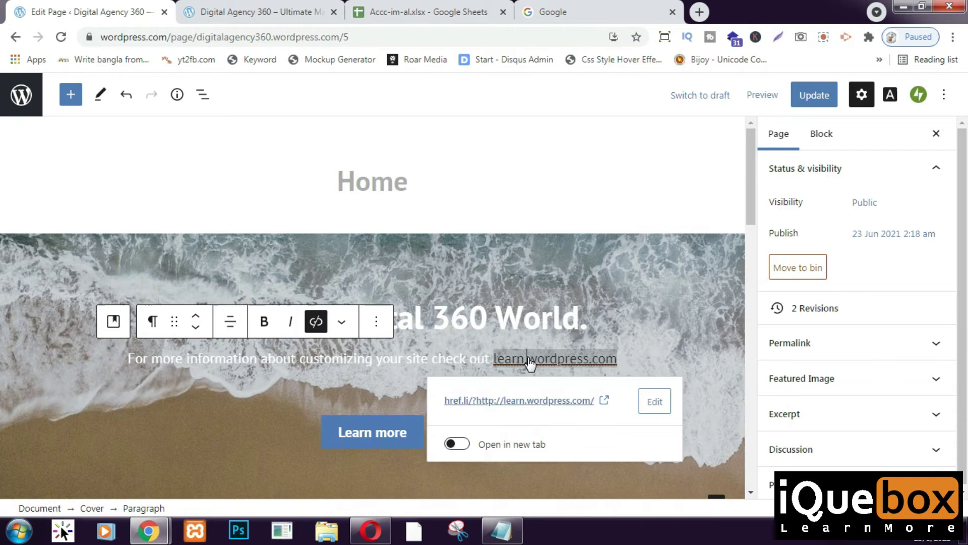
pyautogui.click(706, 339)
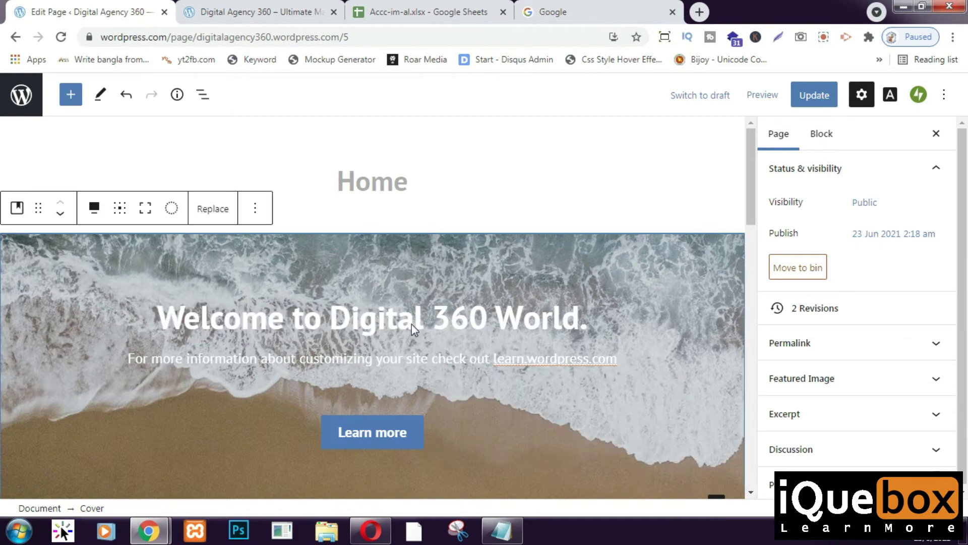
pyautogui.scroll(-5, 412, 326)
pyautogui.click(803, 101)
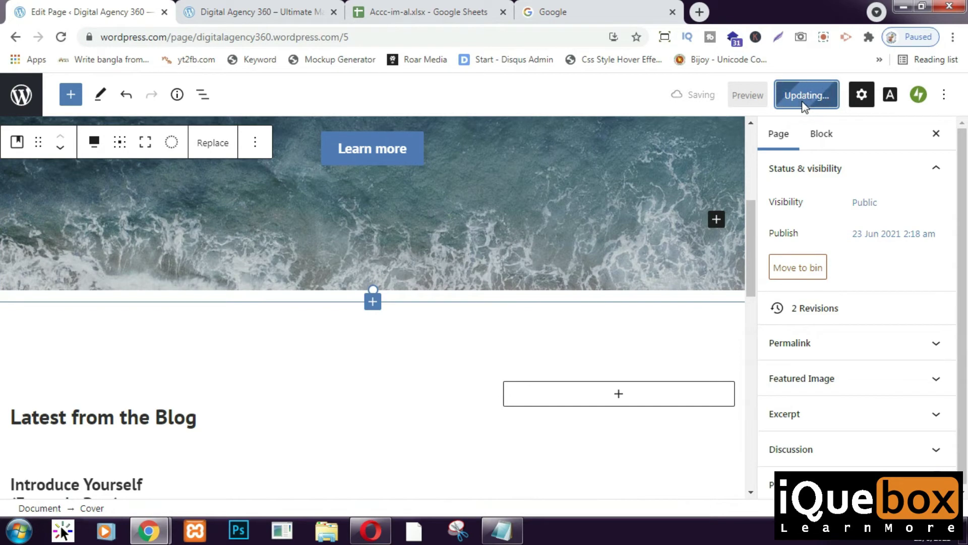
# Review the page sections below the cover and examine the block options of the Blog Posts block
pyautogui.scroll(-10, 483, 252)
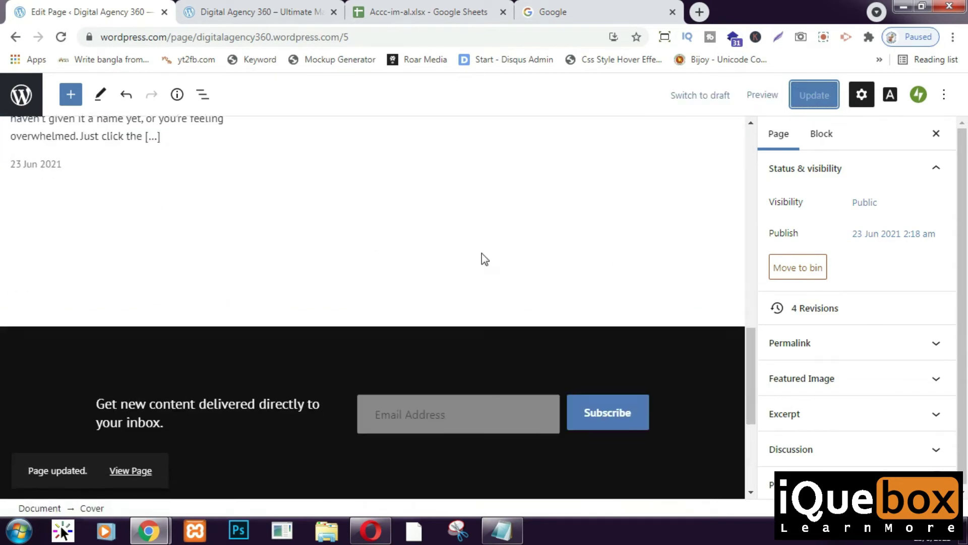
pyautogui.scroll(-4, 482, 253)
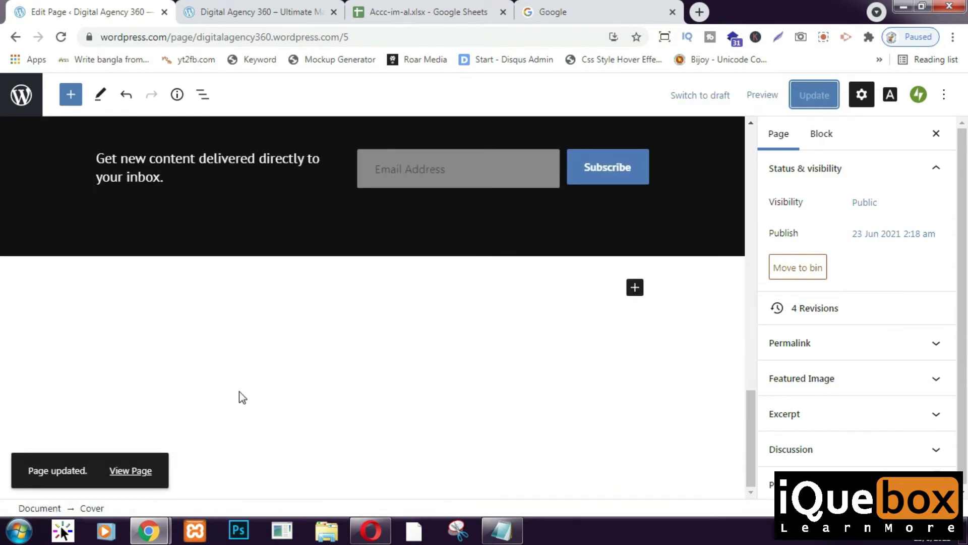
pyautogui.scroll(10, 240, 393)
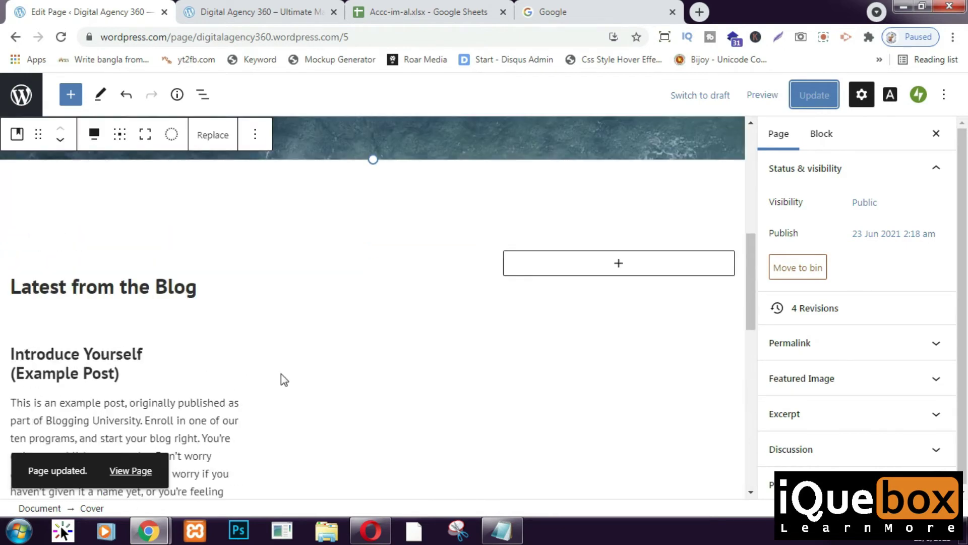
pyautogui.scroll(2, 281, 373)
pyautogui.scroll(-7, 283, 372)
pyautogui.click(267, 302)
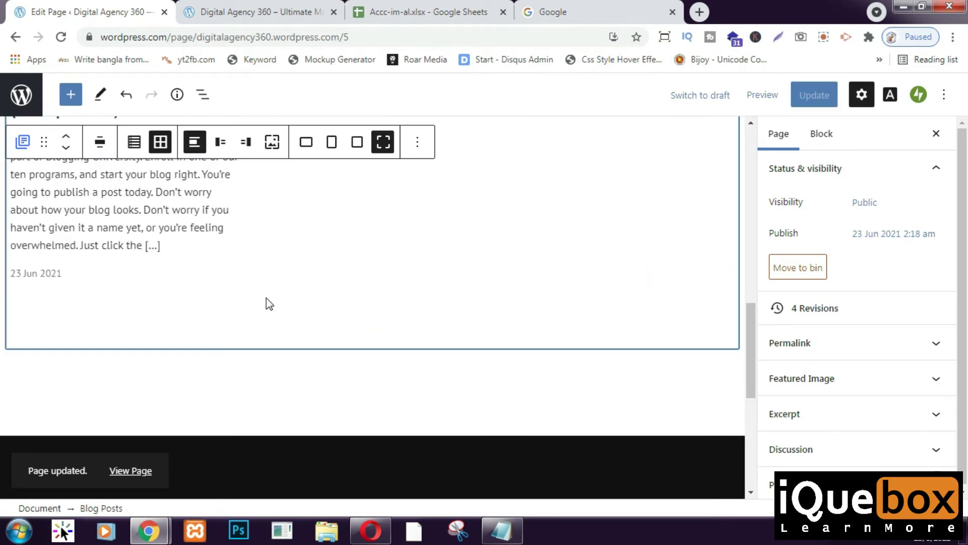
pyautogui.scroll(1, 283, 301)
pyautogui.click(418, 143)
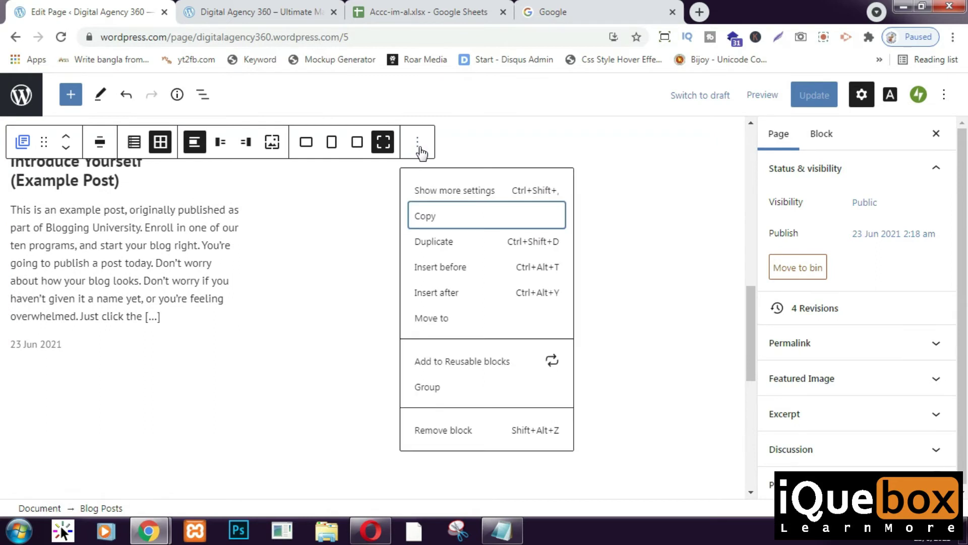
pyautogui.click(273, 328)
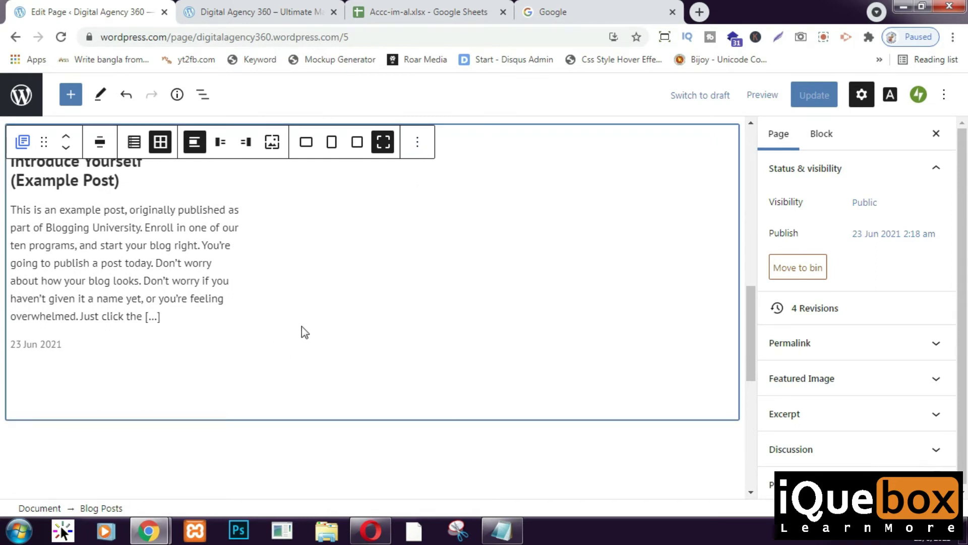
pyautogui.scroll(3, 303, 333)
pyautogui.scroll(-4, 33, 392)
pyautogui.scroll(5, 202, 349)
pyautogui.scroll(-8, 94, 335)
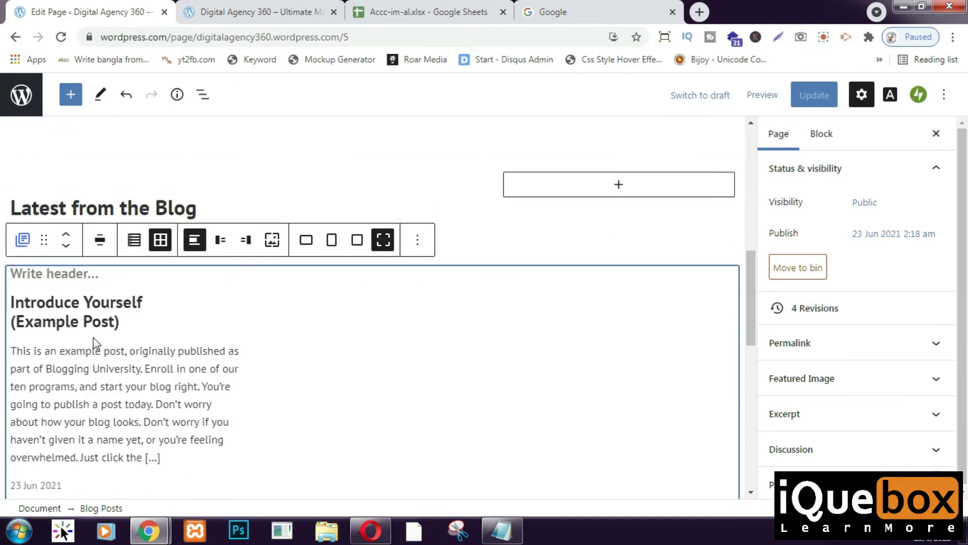
# Examine the block options of the spacer between the blog posts and the email subscription section
pyautogui.click(219, 348)
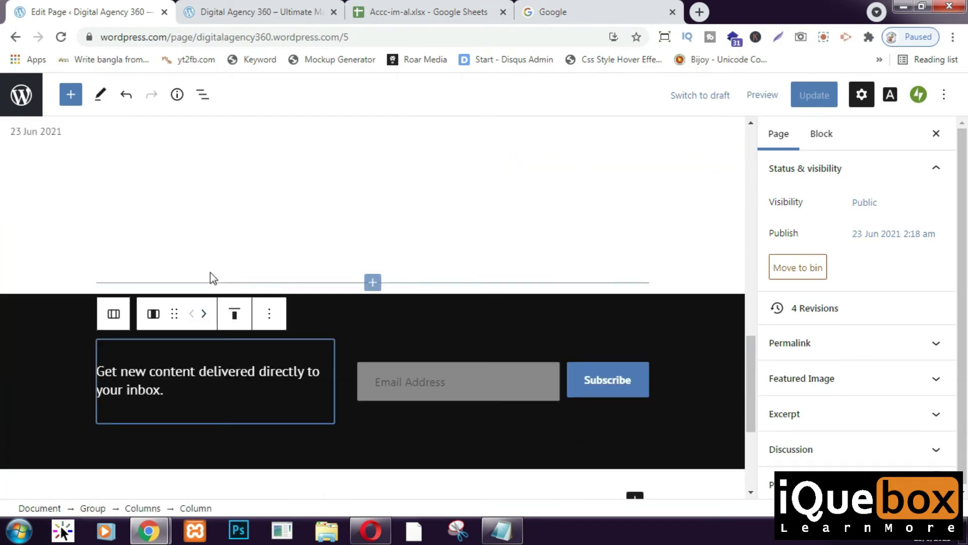
pyautogui.click(237, 218)
pyautogui.scroll(1, 359, 317)
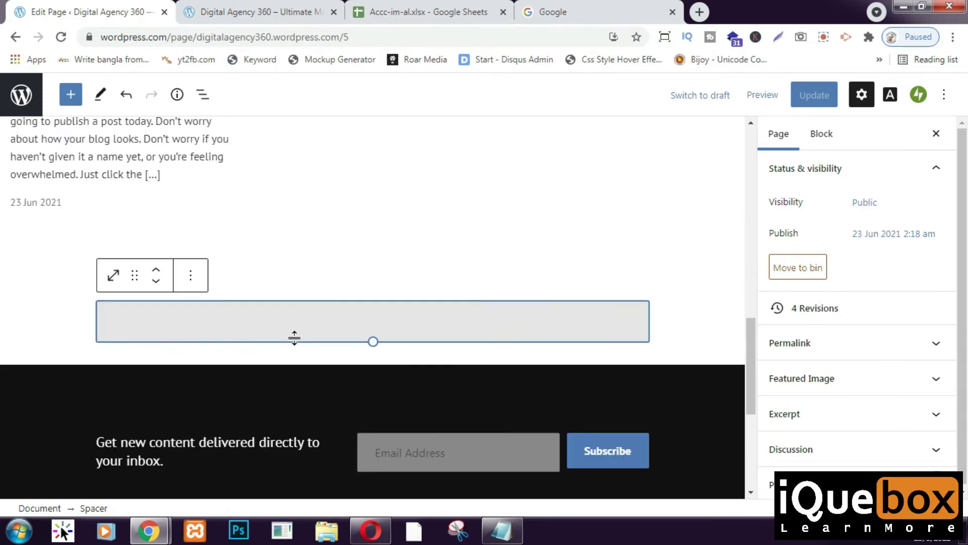
pyautogui.click(191, 276)
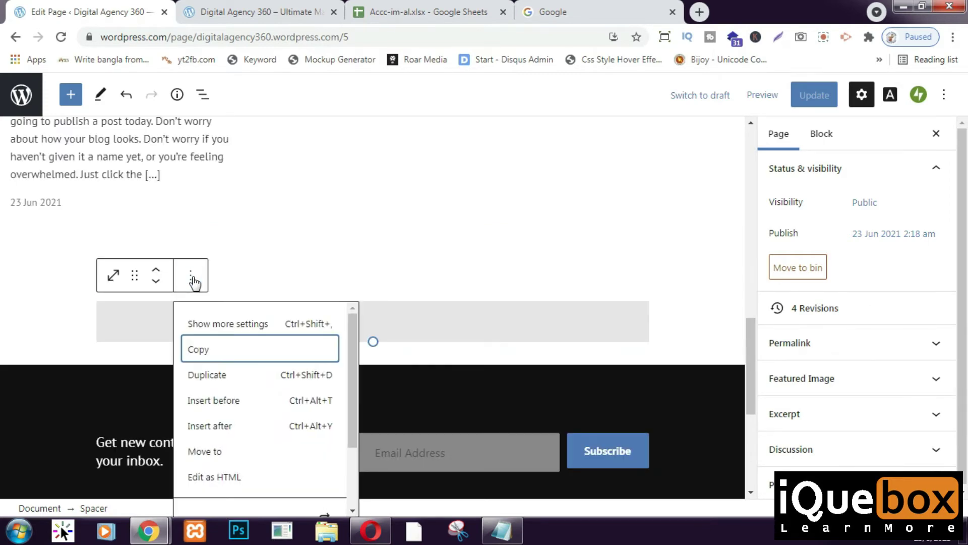
pyautogui.scroll(-2, 244, 449)
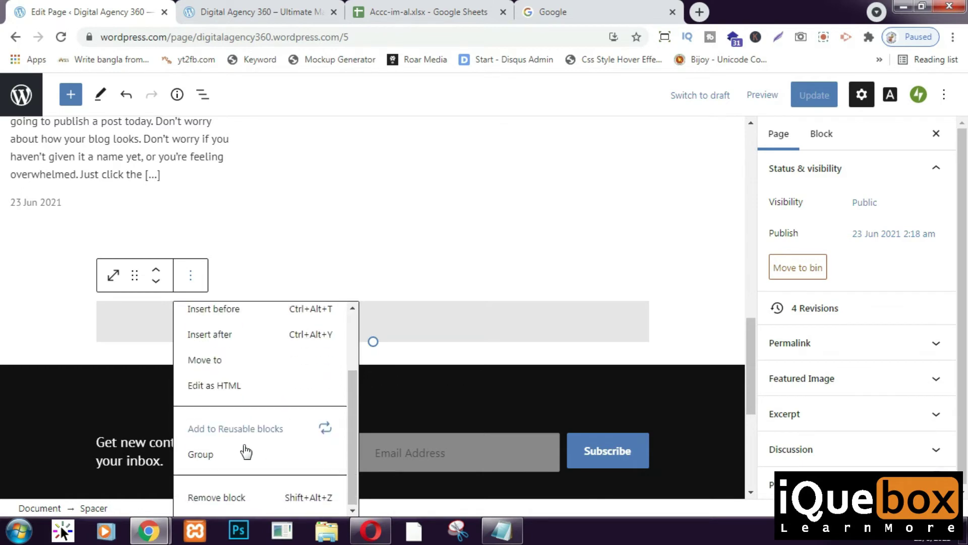
pyautogui.scroll(2, 244, 450)
pyautogui.click(406, 271)
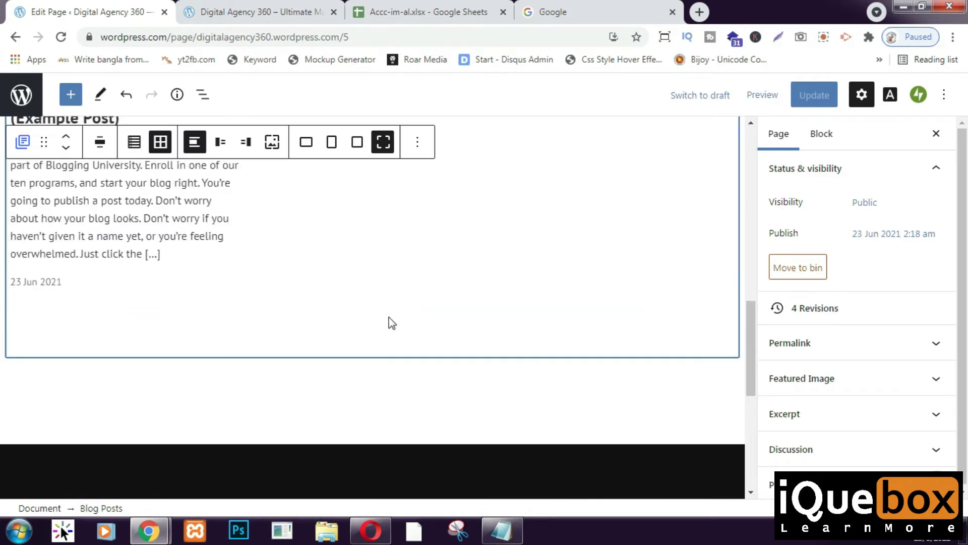
# Insert an empty block directly after the Blog Posts block
pyautogui.click(319, 322)
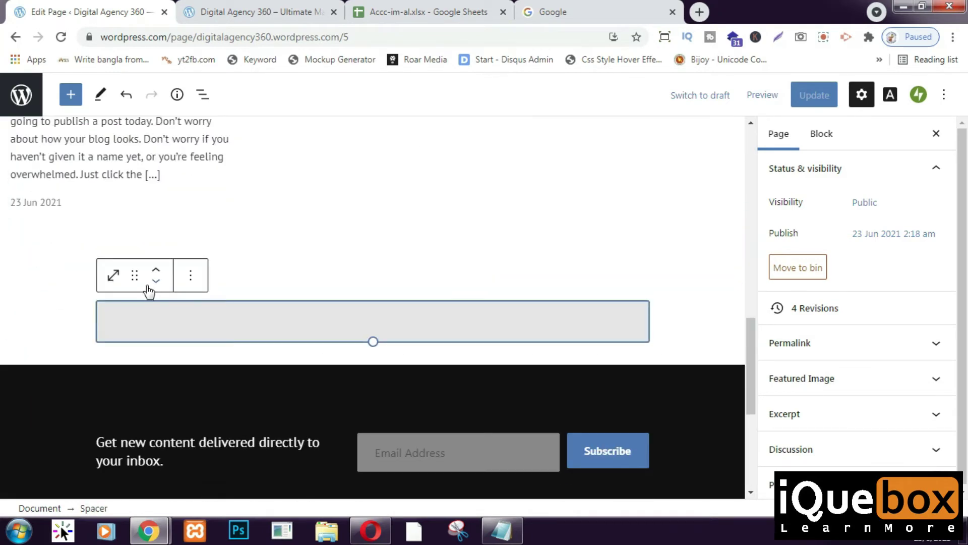
pyautogui.click(193, 276)
pyautogui.scroll(-3, 199, 277)
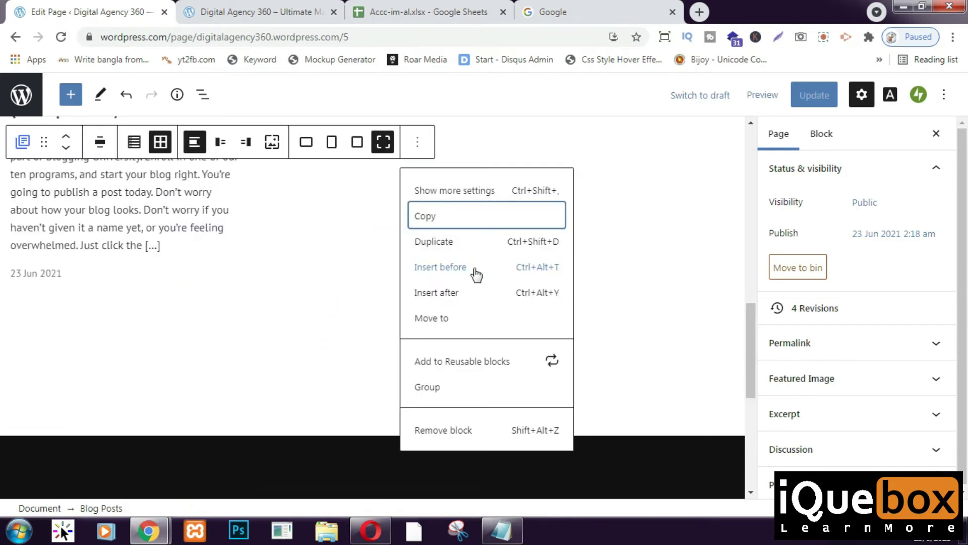
pyautogui.click(464, 292)
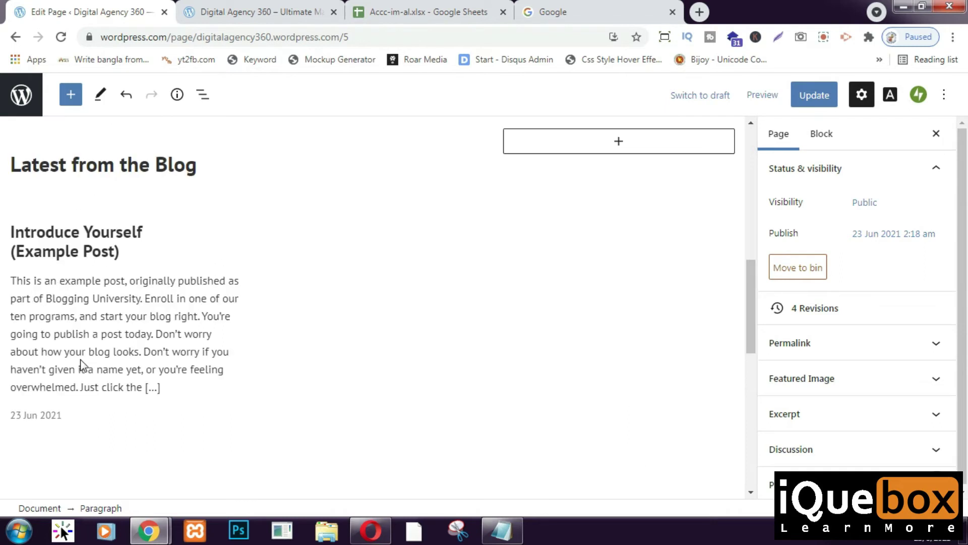
# Look through the text, media and design blocks in the block library
pyautogui.click(71, 96)
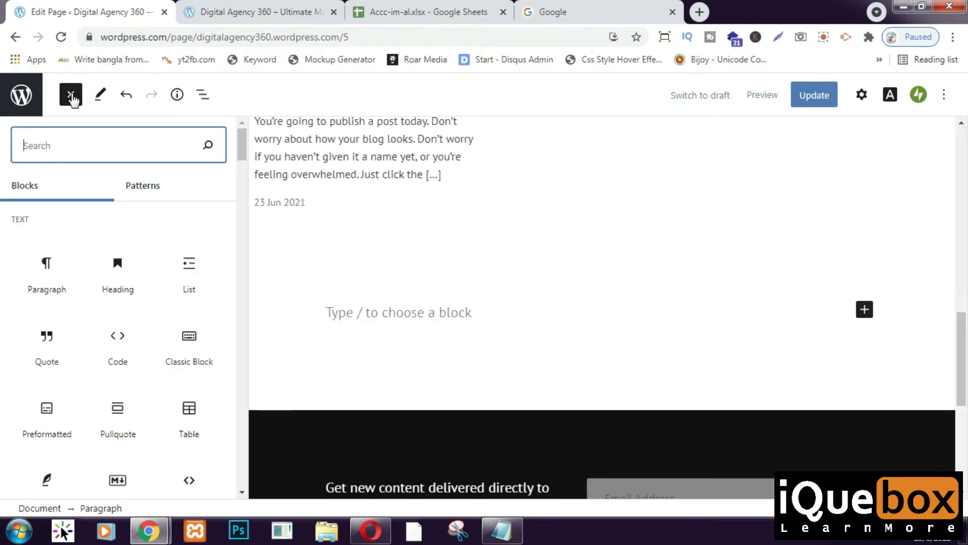
pyautogui.scroll(-4, 111, 343)
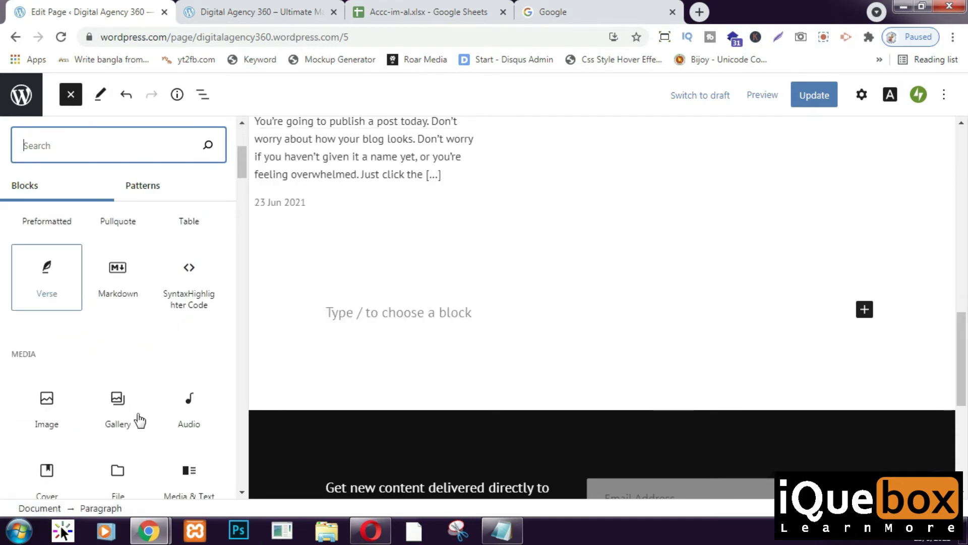
pyautogui.scroll(-4, 147, 421)
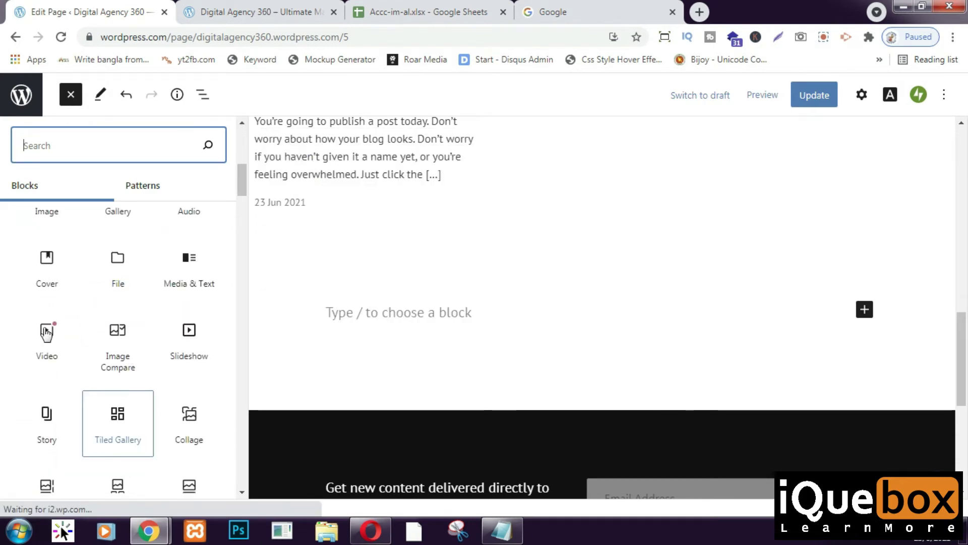
pyautogui.scroll(-3, 134, 456)
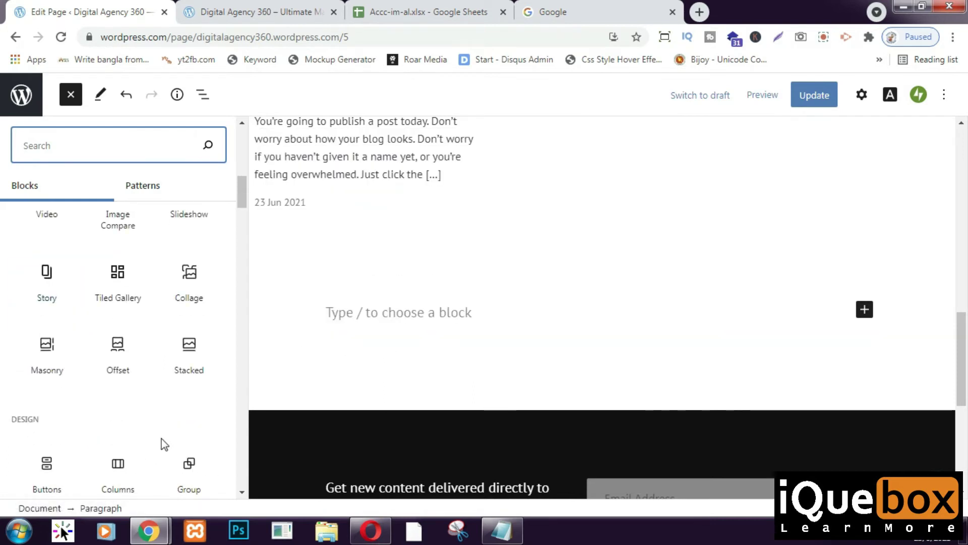
pyautogui.scroll(-2, 127, 421)
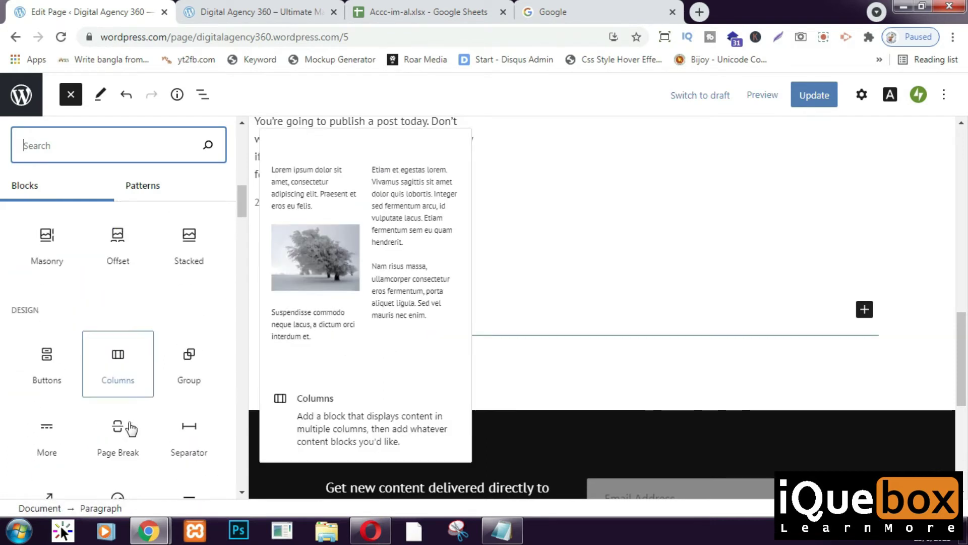
pyautogui.scroll(4, 126, 416)
pyautogui.scroll(5, 126, 416)
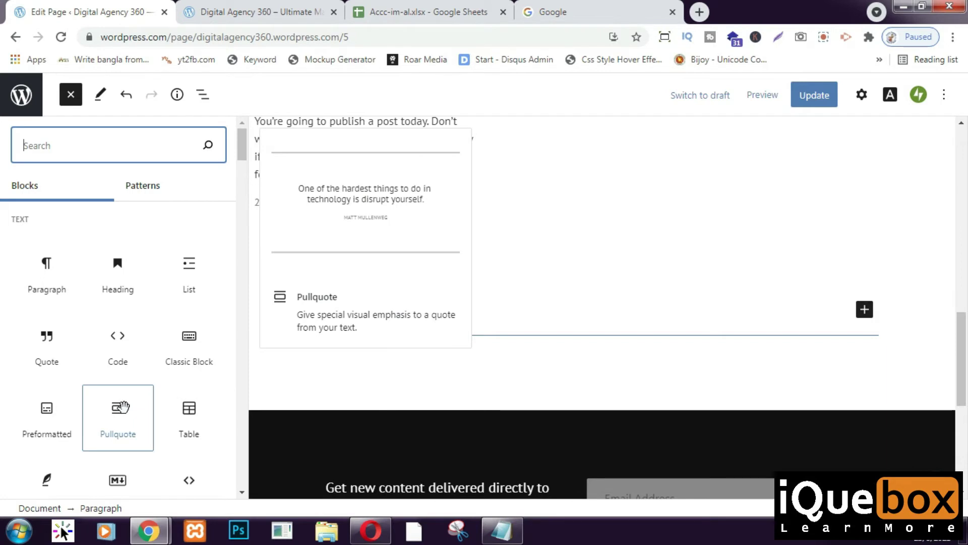
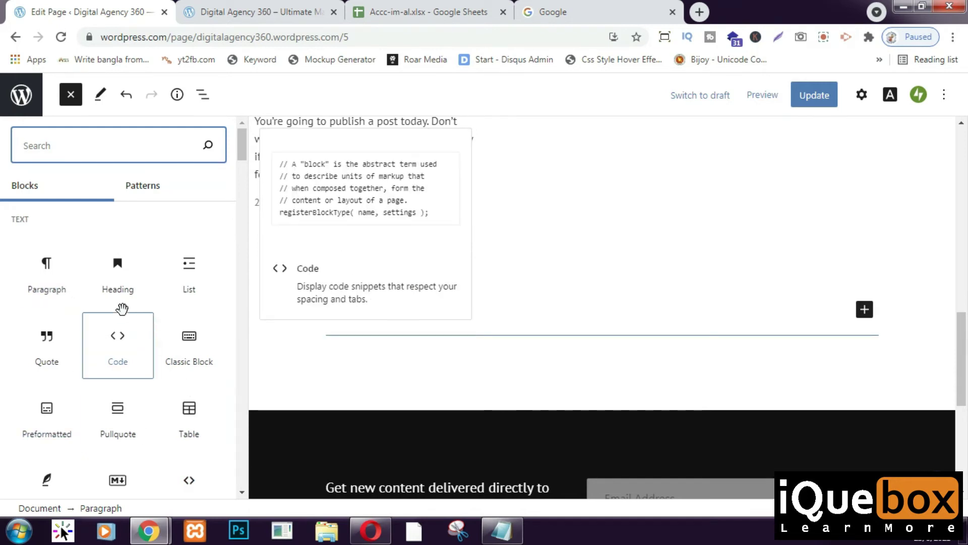
# Browse the featured block patterns and insert the "Three Images Side by Side" pattern below the Blog Posts block
pyautogui.click(142, 188)
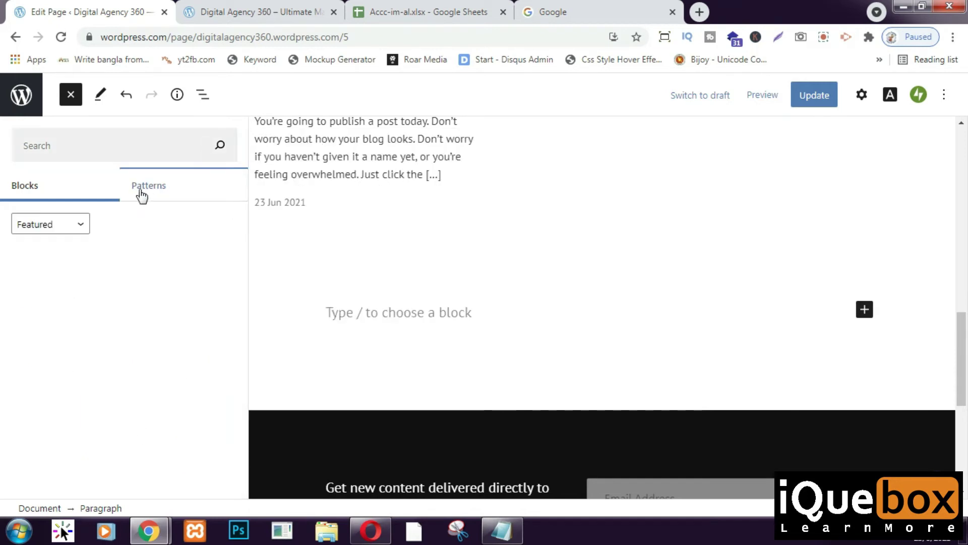
pyautogui.scroll(-10, 207, 307)
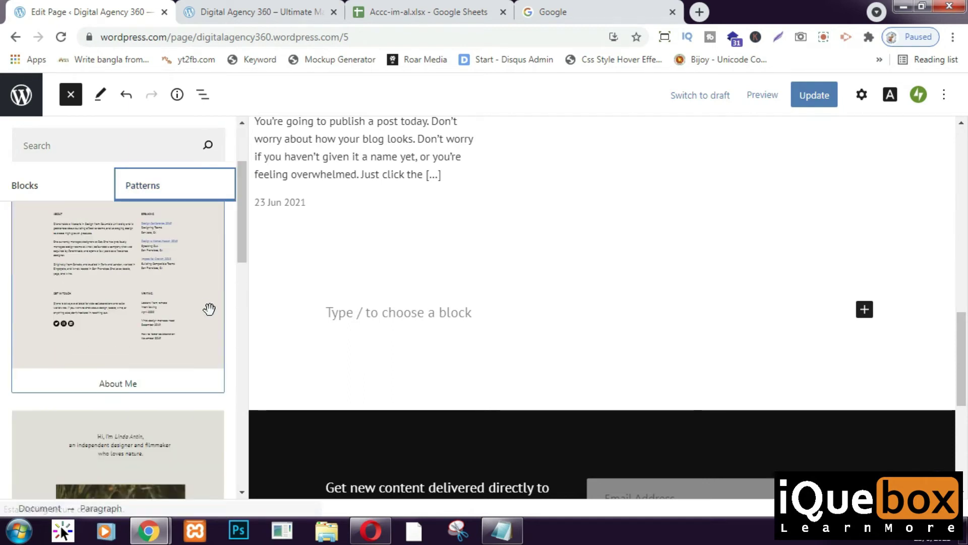
pyautogui.scroll(-10, 207, 325)
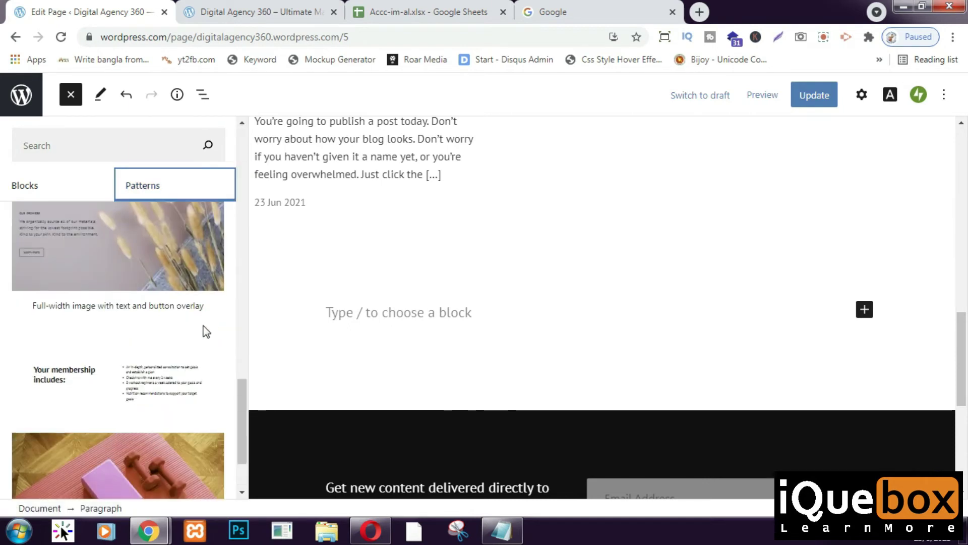
pyautogui.scroll(-5, 202, 323)
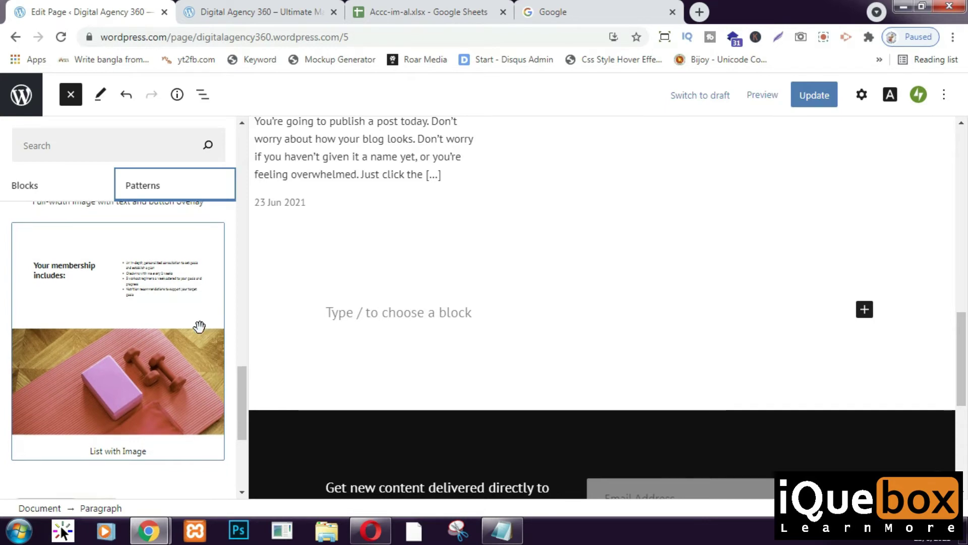
pyautogui.scroll(-6, 197, 342)
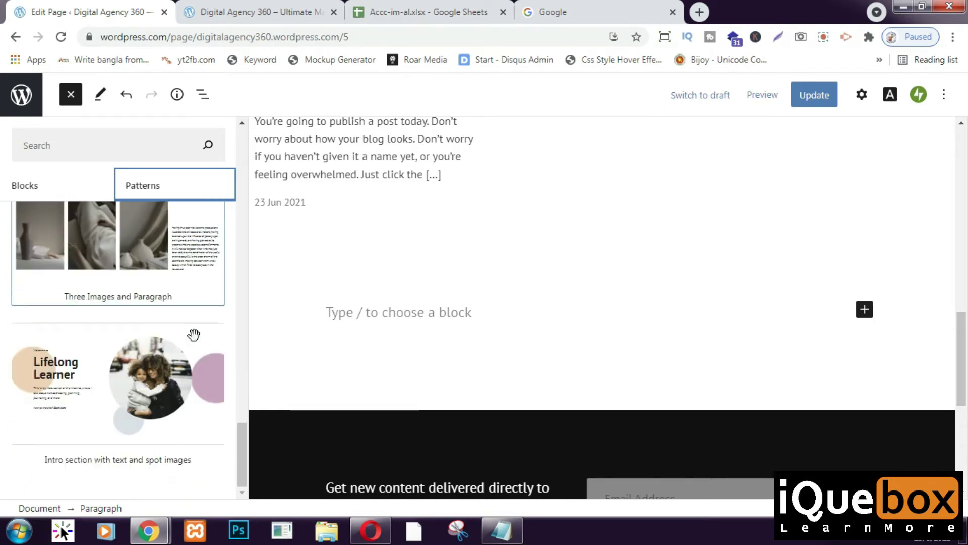
pyautogui.scroll(-6, 189, 343)
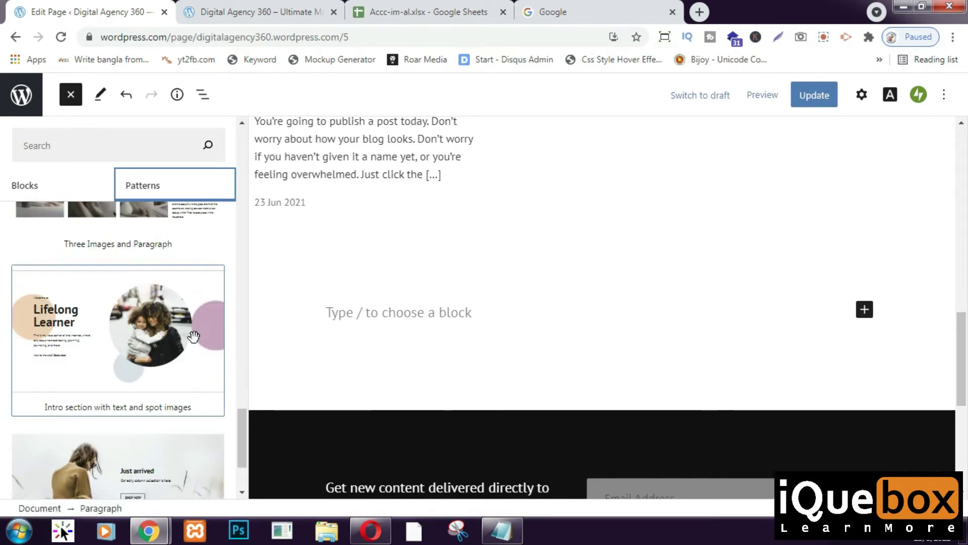
pyautogui.scroll(-3, 182, 355)
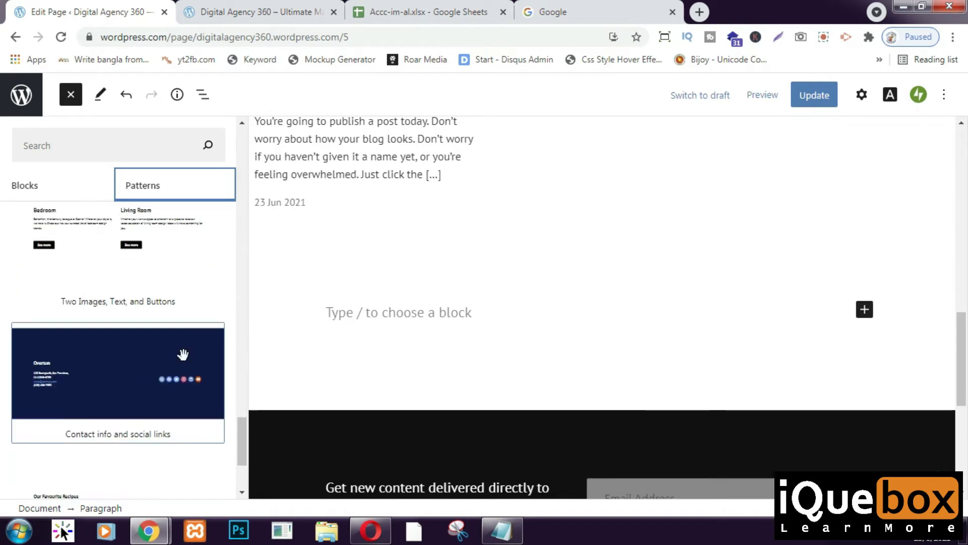
pyautogui.scroll(3, 183, 353)
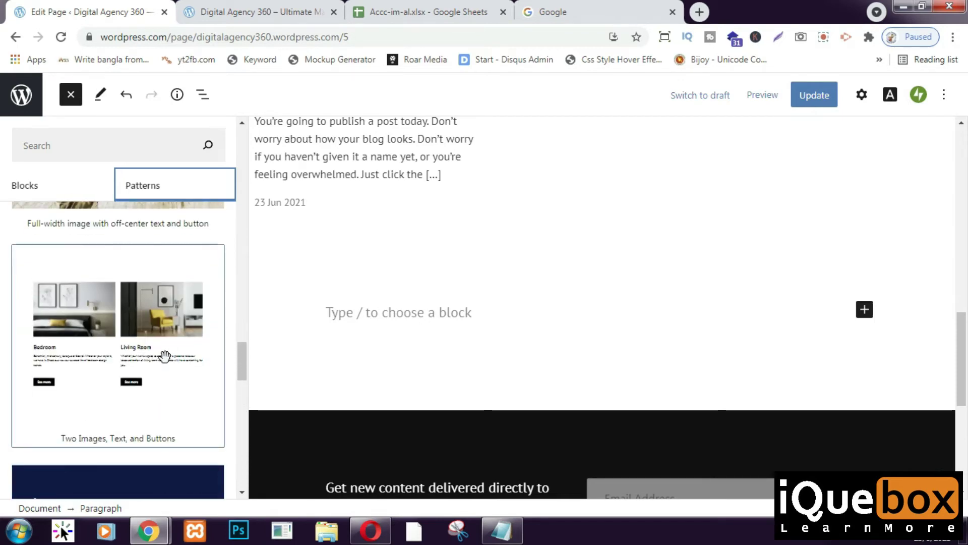
pyautogui.scroll(-4, 169, 348)
pyautogui.scroll(-4, 179, 352)
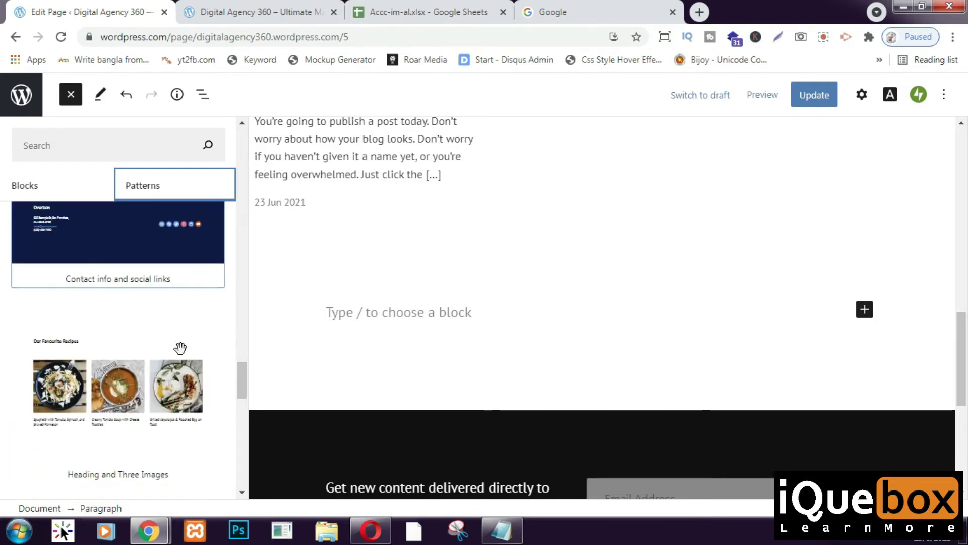
pyautogui.scroll(-3, 182, 352)
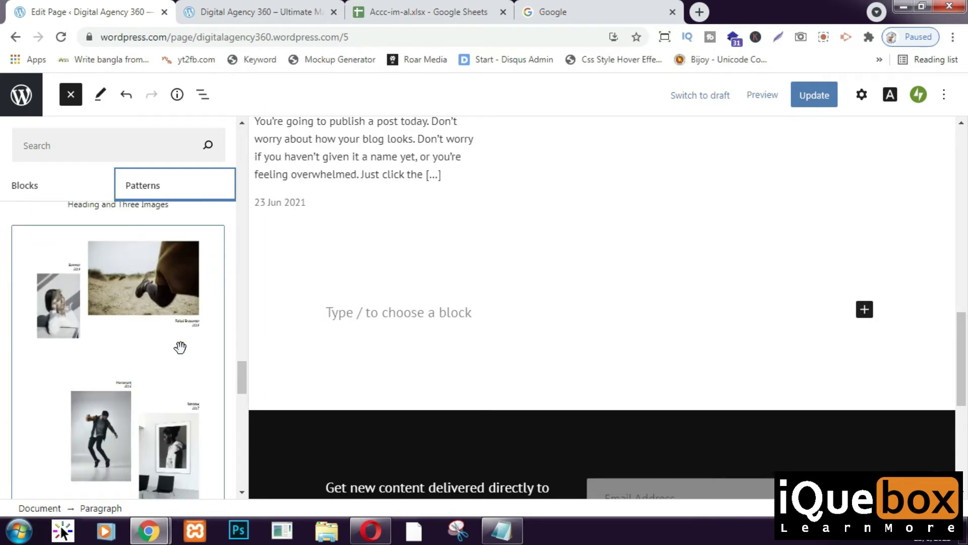
pyautogui.scroll(-5, 180, 347)
pyautogui.scroll(-3, 181, 346)
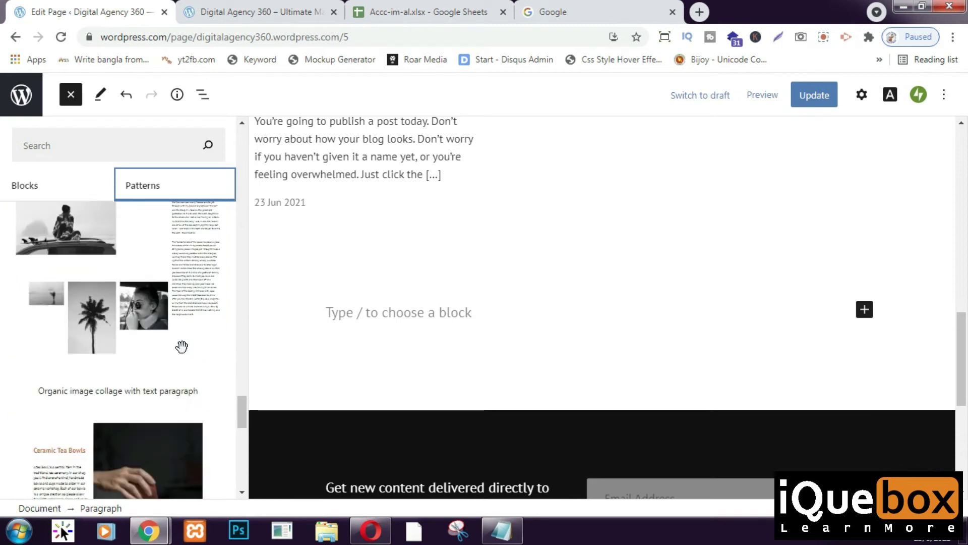
pyautogui.scroll(-5, 181, 346)
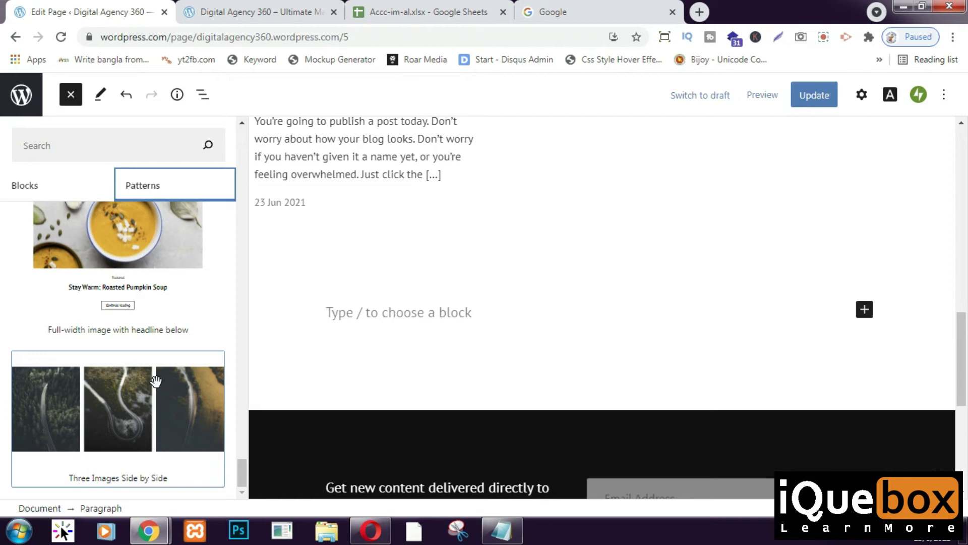
pyautogui.click(156, 380)
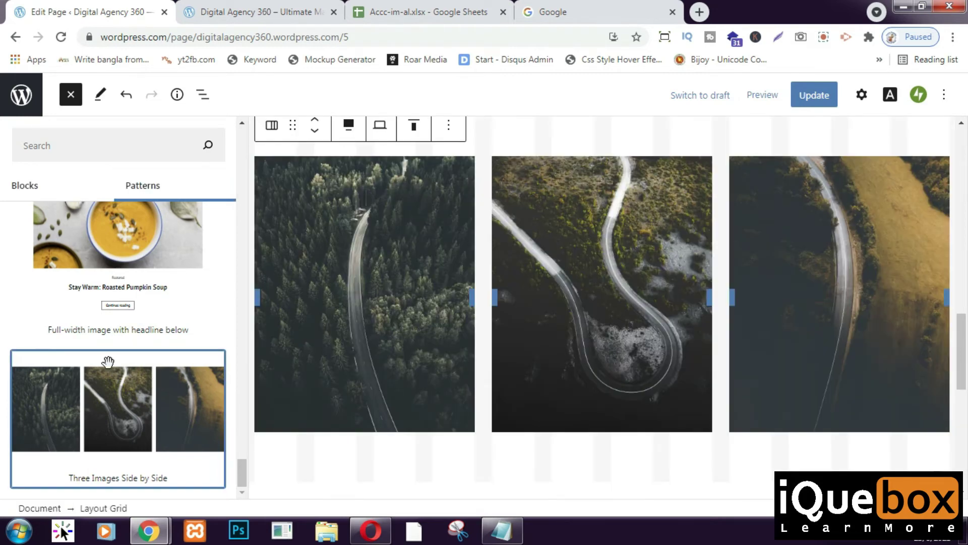
pyautogui.click(296, 455)
# Look over the inserted three-image section with its surroundings and update the page
pyautogui.scroll(5, 277, 237)
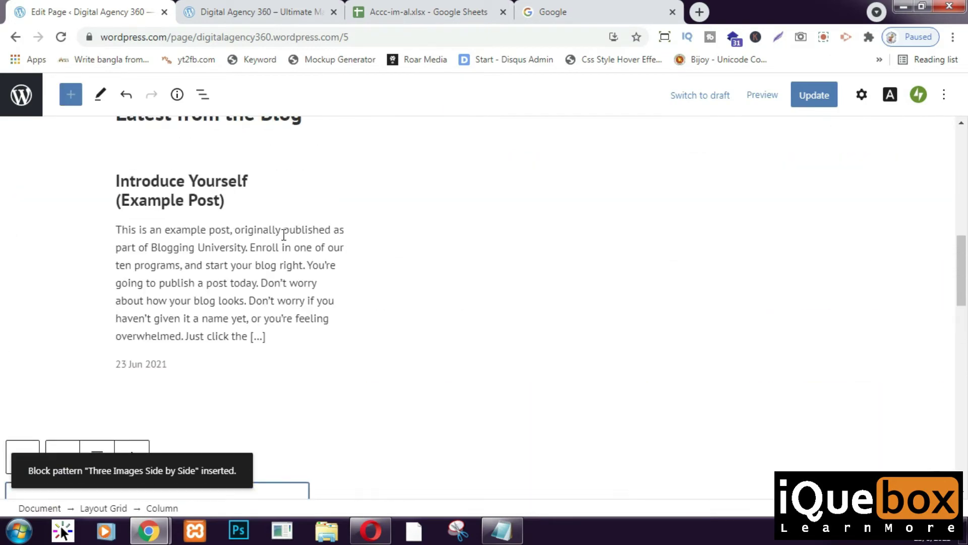
pyautogui.scroll(-12, 284, 234)
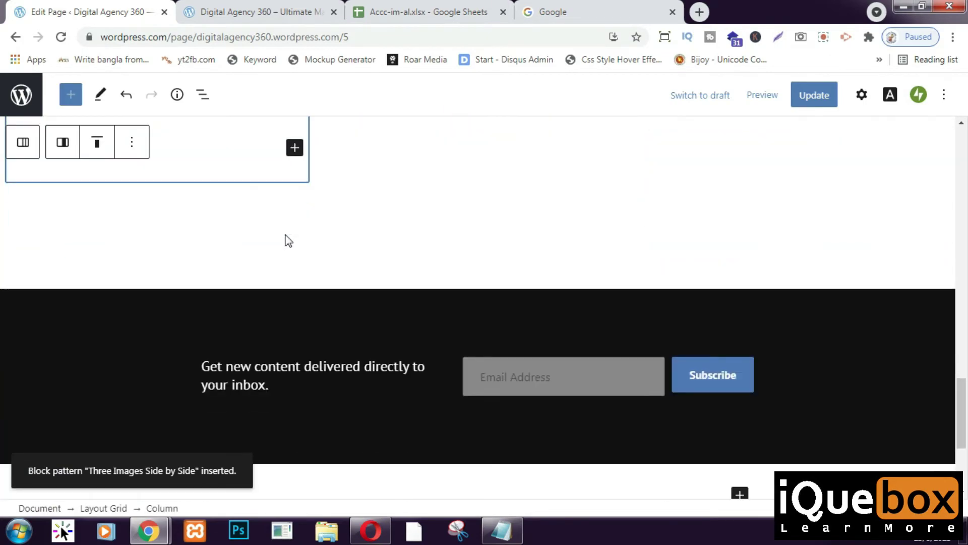
pyautogui.scroll(3, 285, 234)
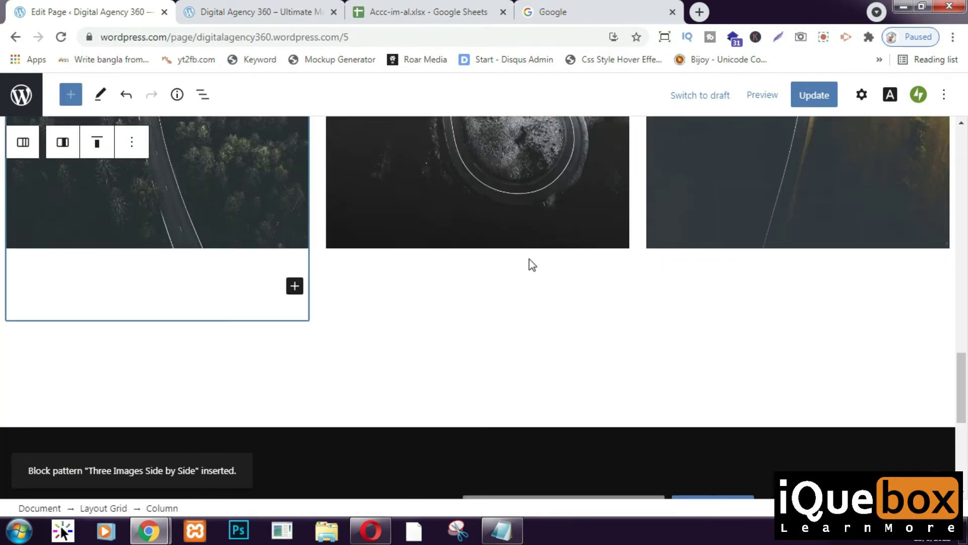
pyautogui.click(416, 216)
pyautogui.scroll(3, 454, 227)
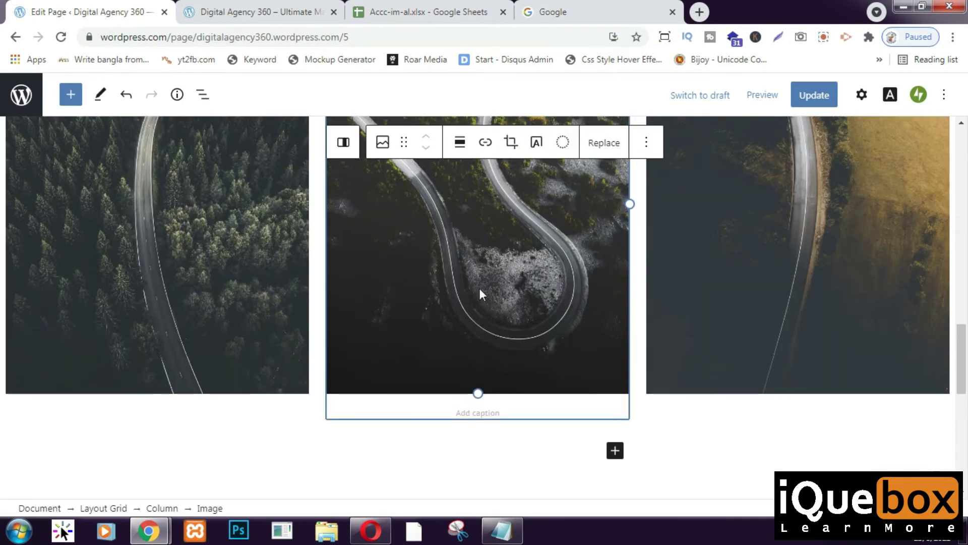
pyautogui.scroll(6, 795, 313)
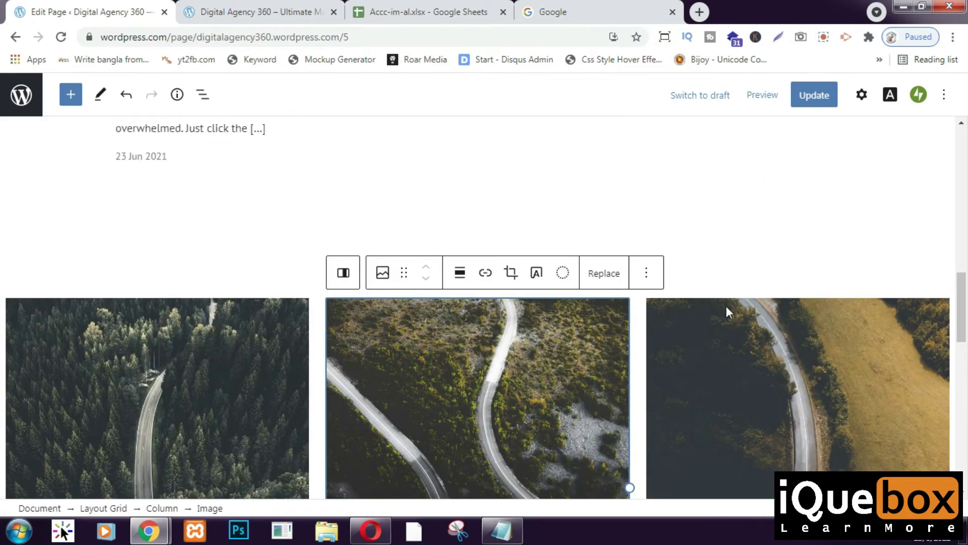
pyautogui.scroll(3, 801, 212)
pyautogui.click(809, 95)
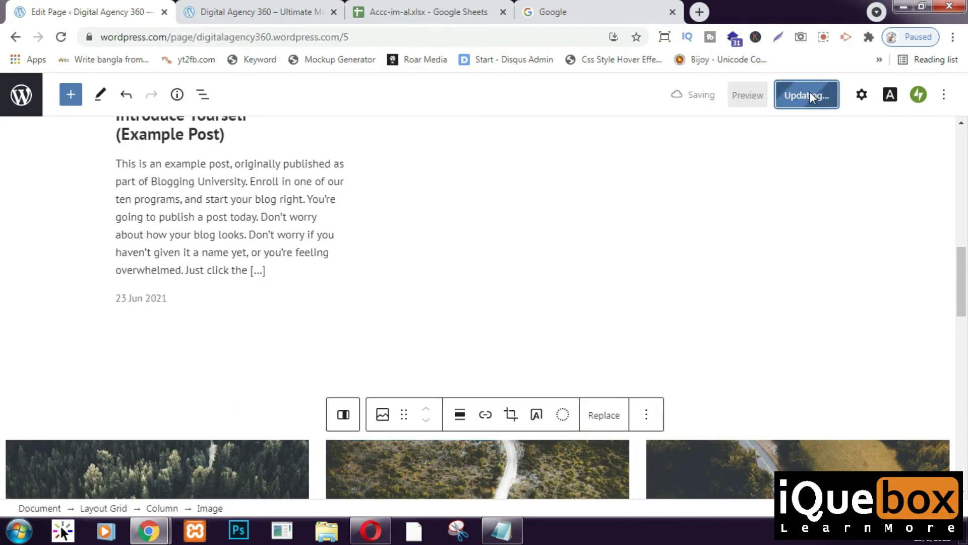
# Review the updated page in the editor, from the three images and subscription section back up to the cover
pyautogui.scroll(-8, 901, 326)
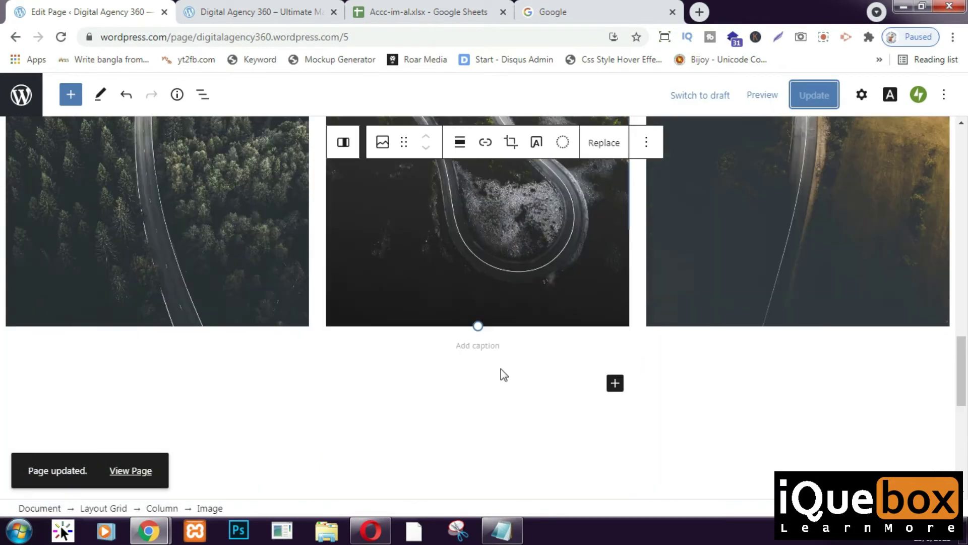
pyautogui.scroll(-9, 634, 314)
pyautogui.scroll(6, 610, 363)
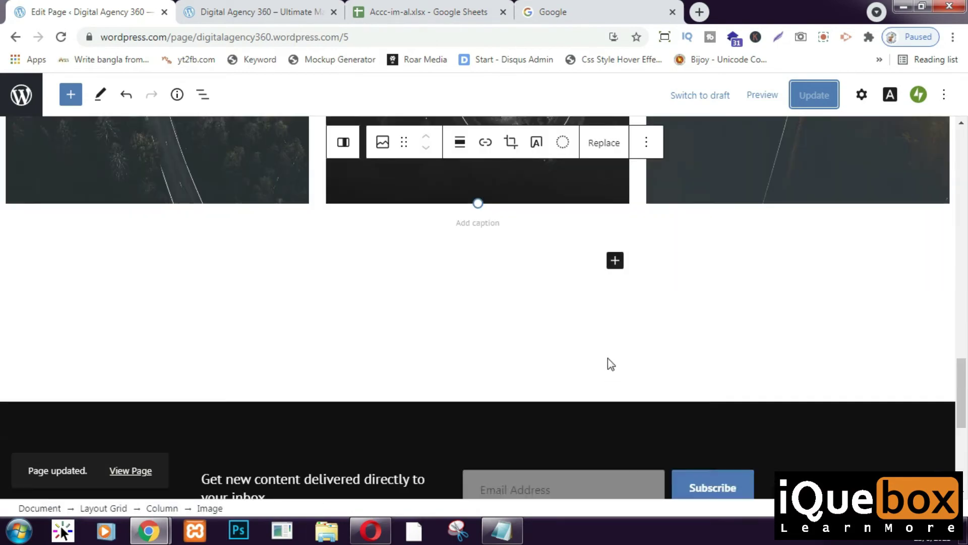
pyautogui.scroll(10, 592, 332)
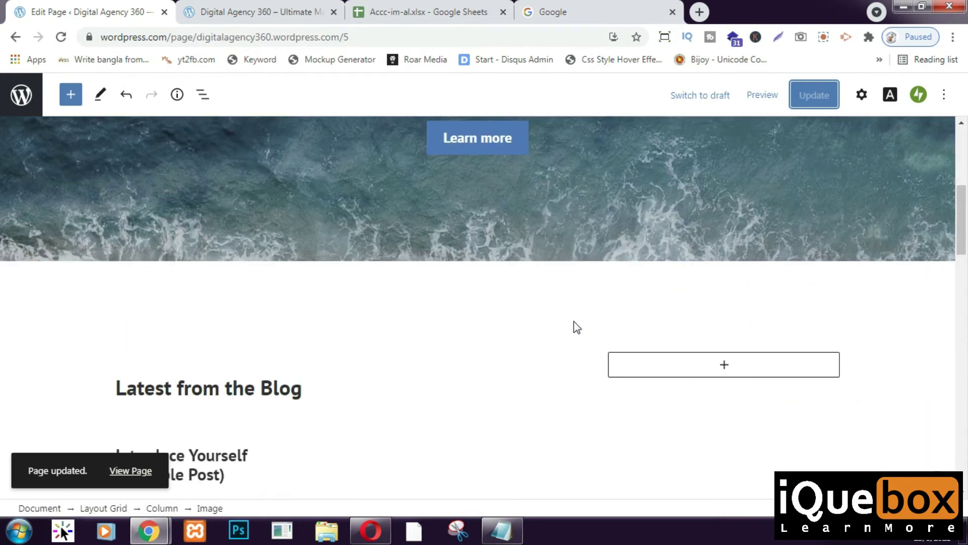
pyautogui.scroll(6, 577, 328)
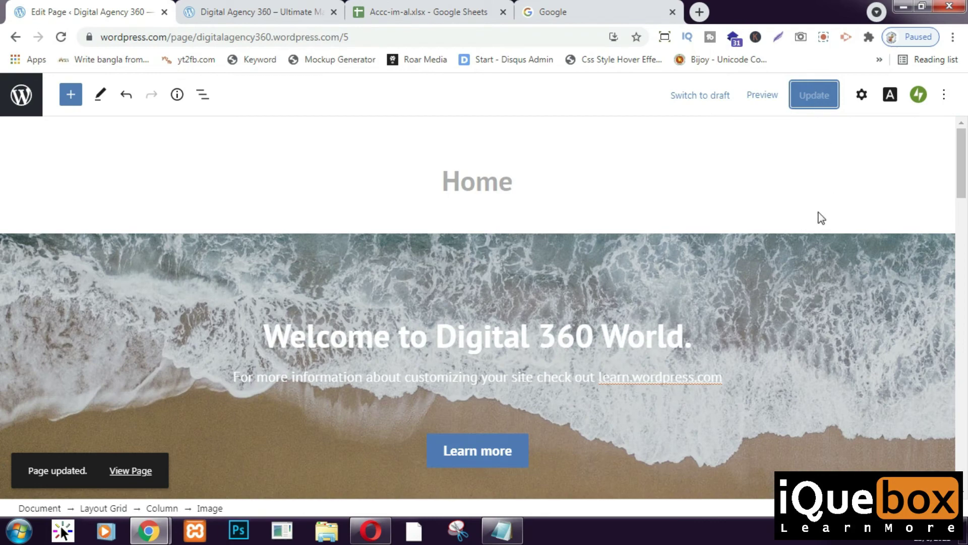
# Reload the site's front end and review the homepage from the cover through the three images to the footer calendar
pyautogui.click(251, 11)
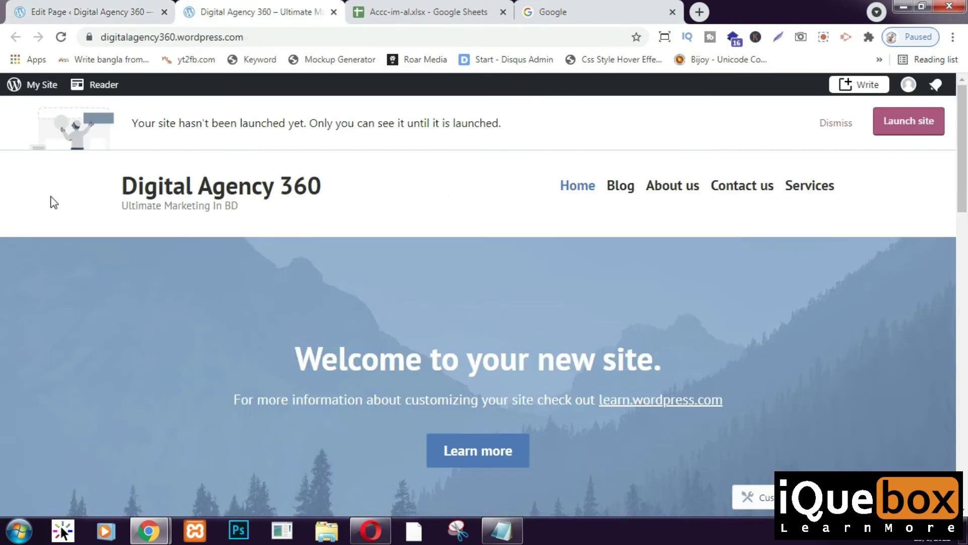
pyautogui.click(60, 38)
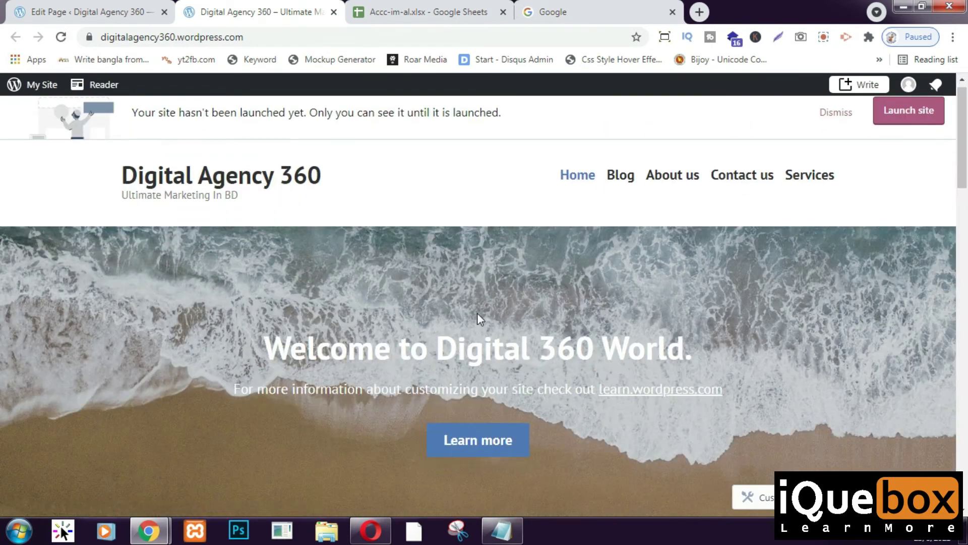
pyautogui.scroll(-6, 209, 300)
pyautogui.scroll(6, 209, 300)
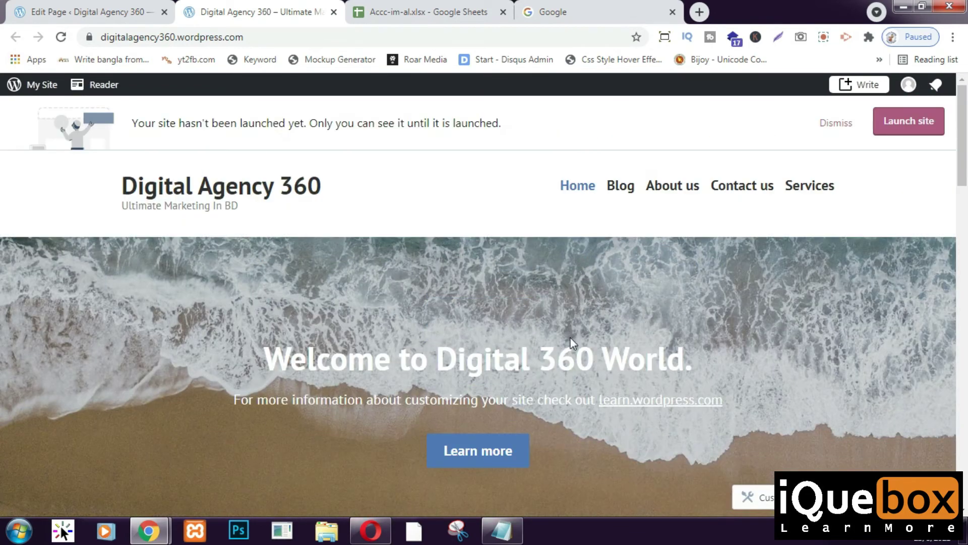
pyautogui.scroll(-12, 754, 360)
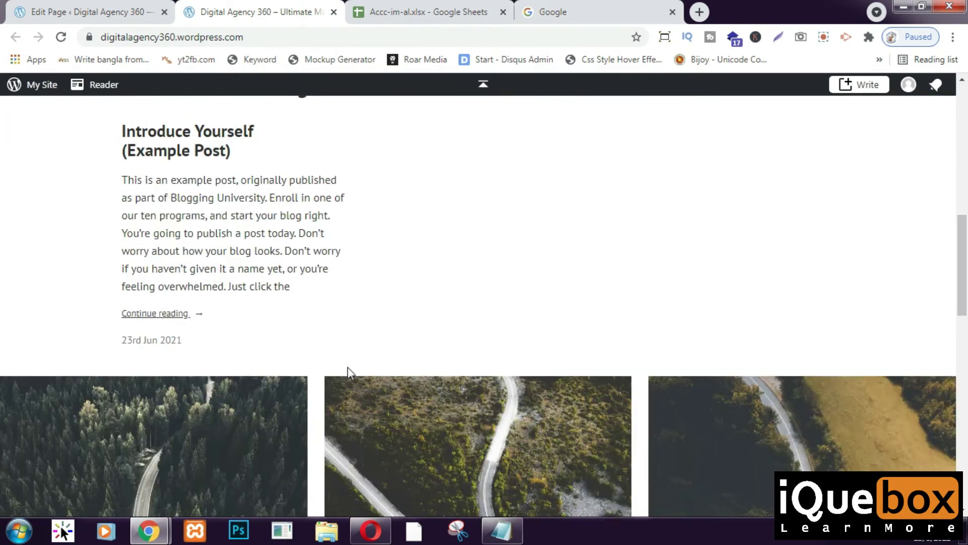
pyautogui.scroll(-3, 370, 292)
pyautogui.scroll(3, 621, 318)
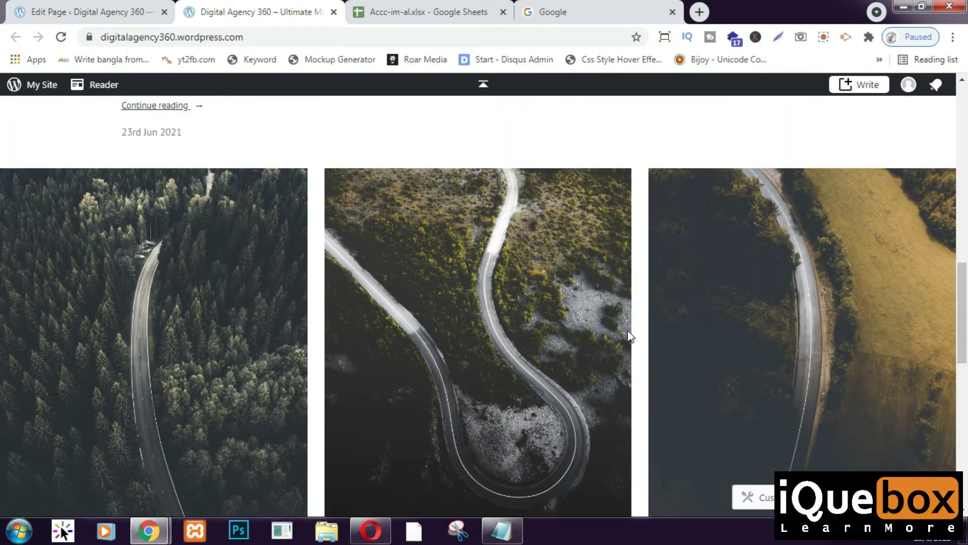
pyautogui.scroll(-10, 807, 316)
pyautogui.scroll(-2, 799, 405)
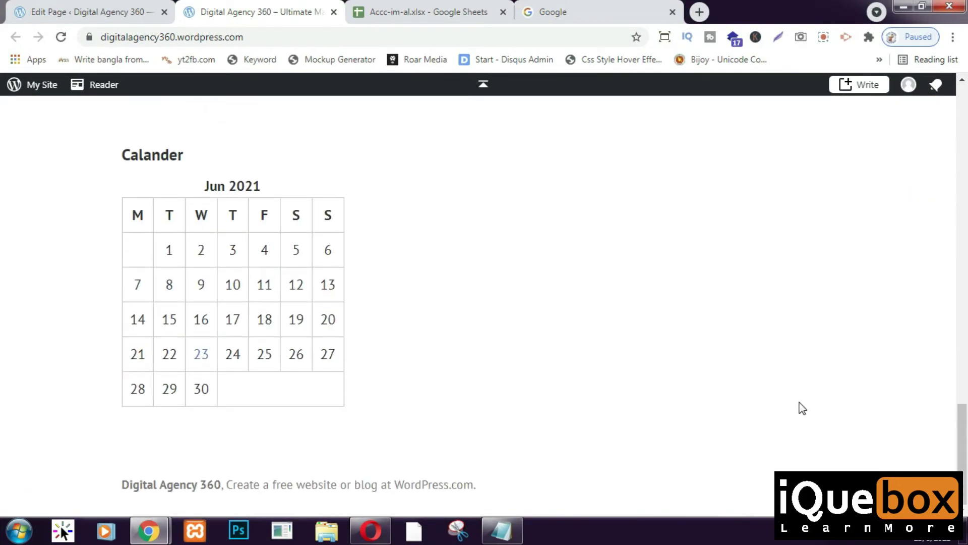
pyautogui.scroll(20, 774, 394)
pyautogui.scroll(2, 630, 449)
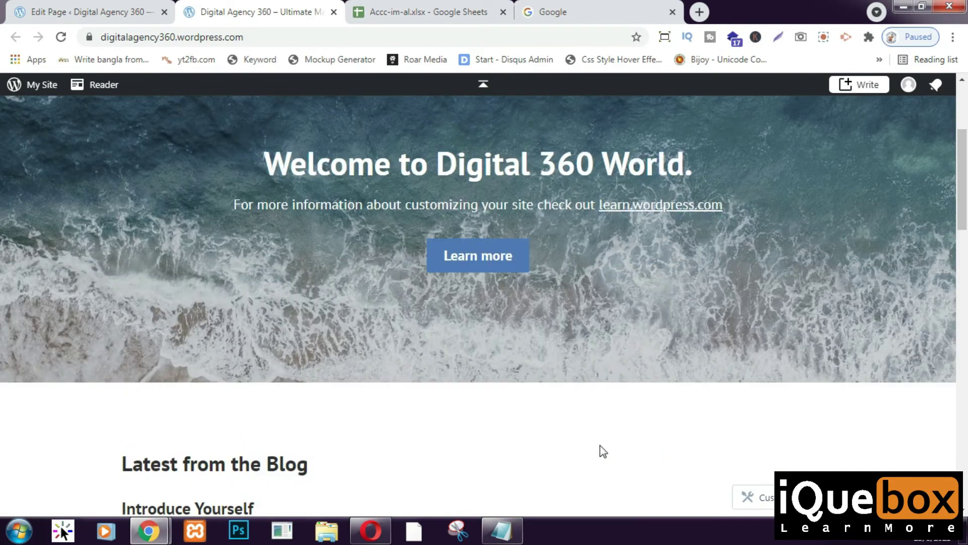
# Examine the example post in the Latest from the Blog section and return to the site header
pyautogui.scroll(-6, 191, 320)
pyautogui.moveTo(120, 222); pyautogui.dragTo(355, 390)
pyautogui.click(504, 363)
pyautogui.scroll(5, 494, 395)
pyautogui.scroll(4, 494, 394)
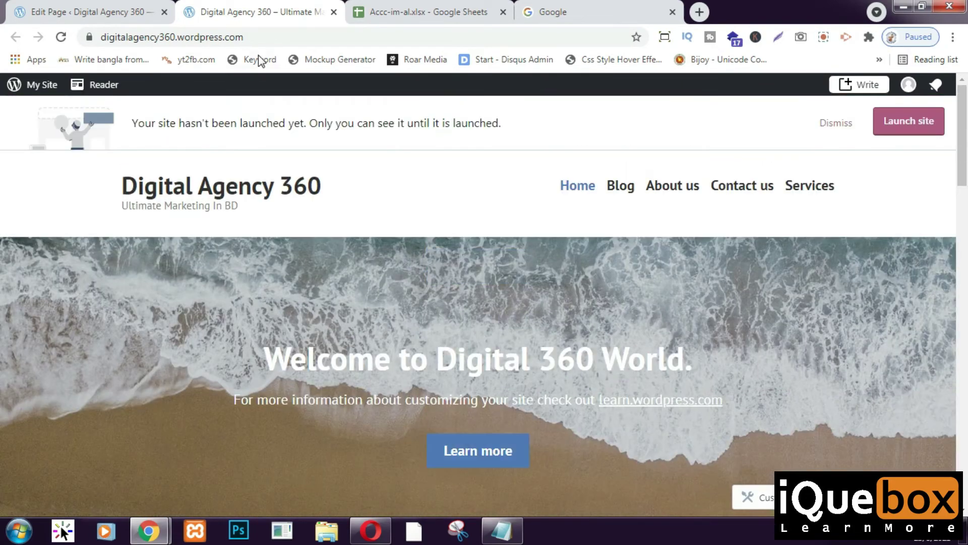
# Leave the page editor for the site's My Home dashboard and visit the site from there
pyautogui.click(36, 83)
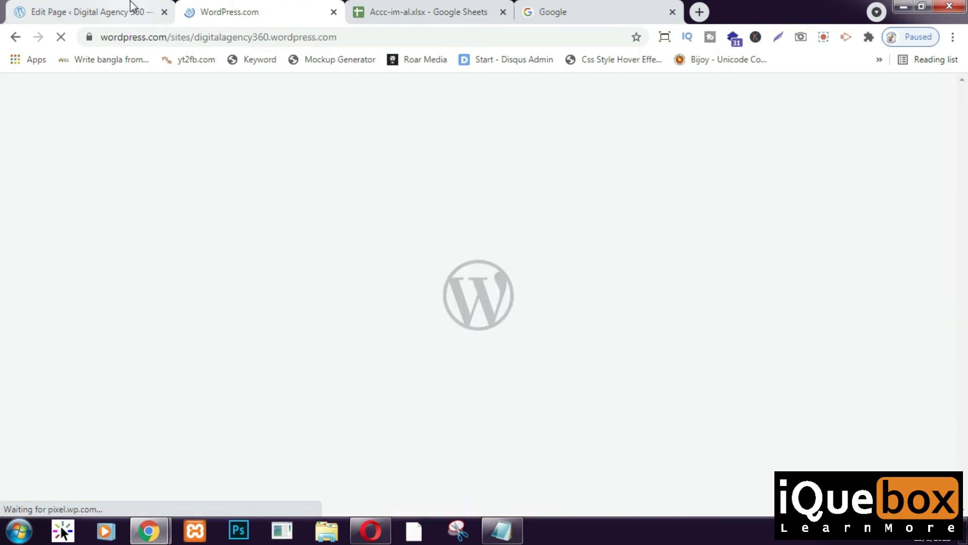
pyautogui.click(131, 7)
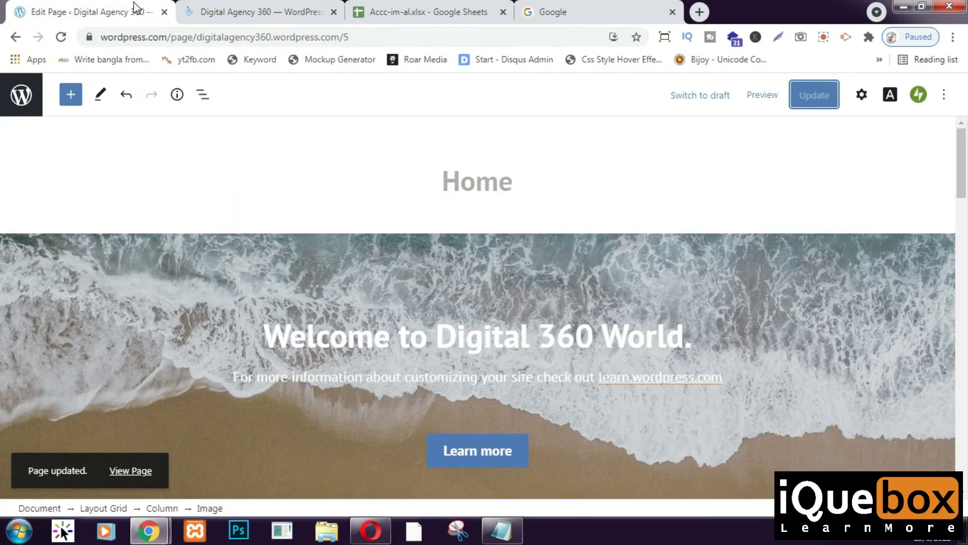
pyautogui.click(165, 12)
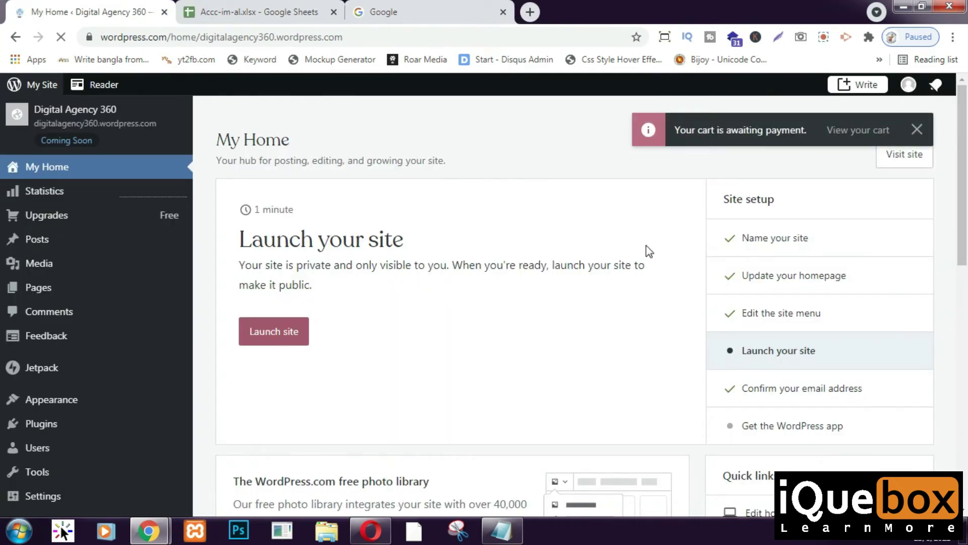
pyautogui.click(884, 162)
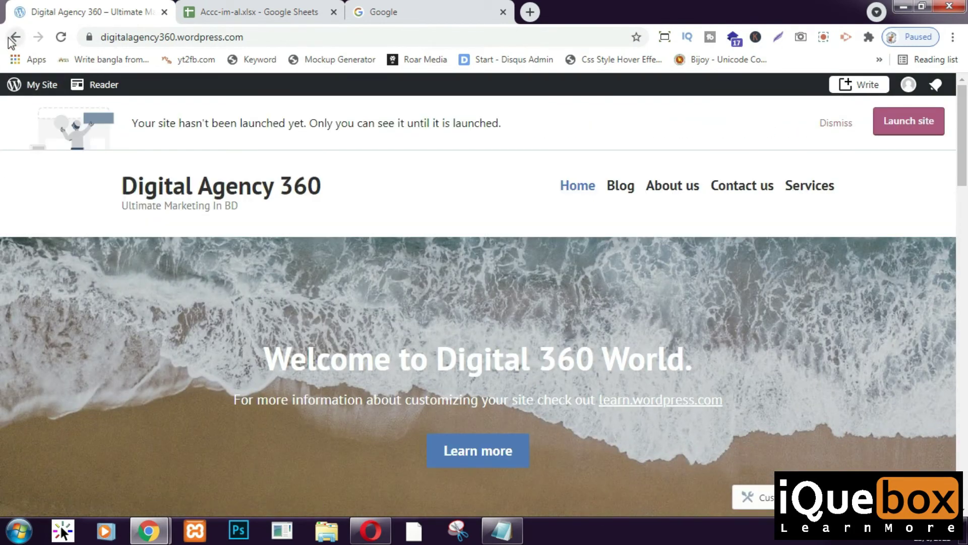
# Return to the site's My Home dashboard and open a second copy of it in a new browser tab
pyautogui.click(28, 91)
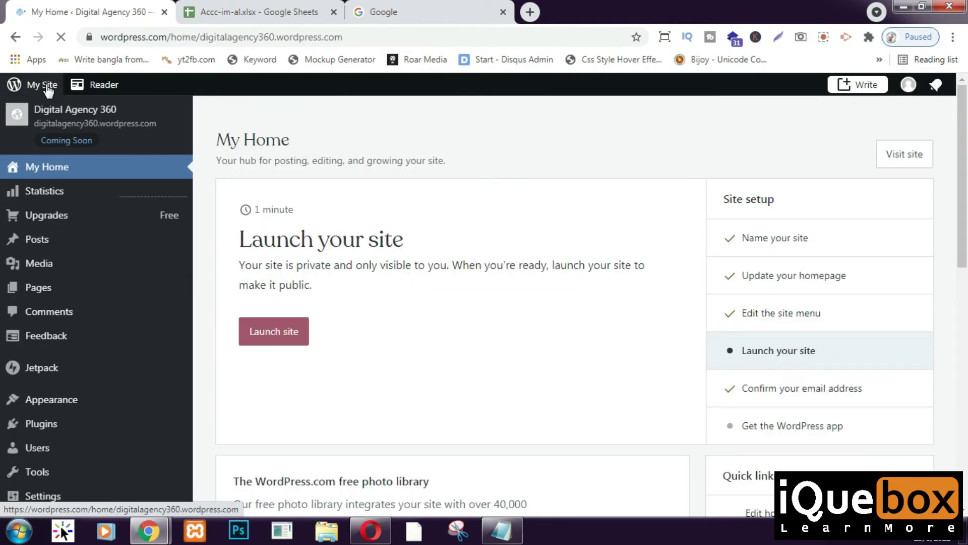
pyautogui.middleClick(46, 87)
pyautogui.click(289, 2)
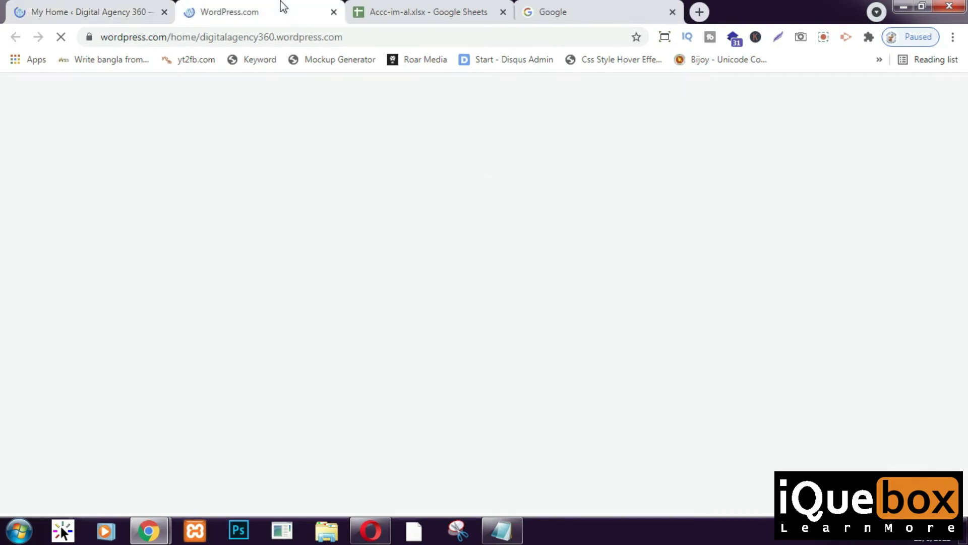
pyautogui.click(123, 8)
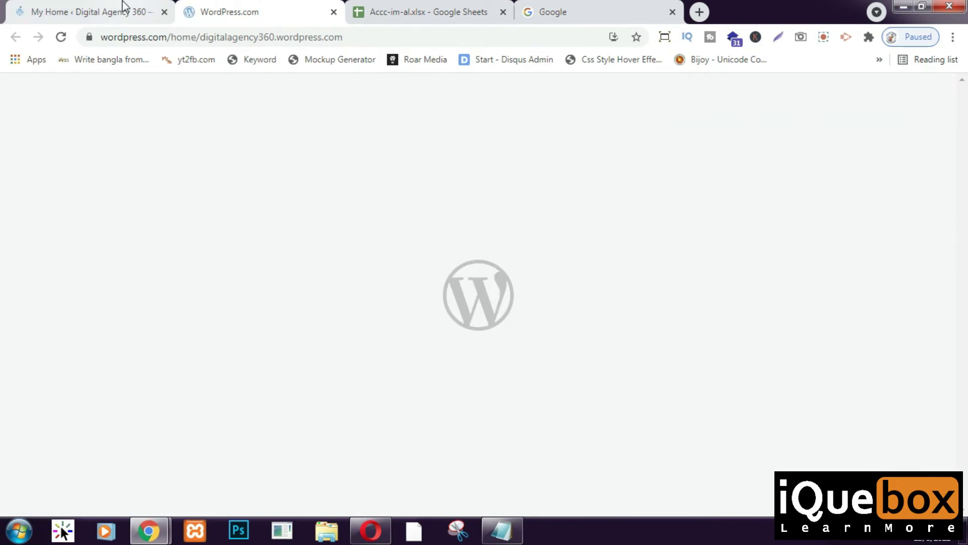
pyautogui.scroll(-2, 331, 354)
pyautogui.scroll(3, 331, 355)
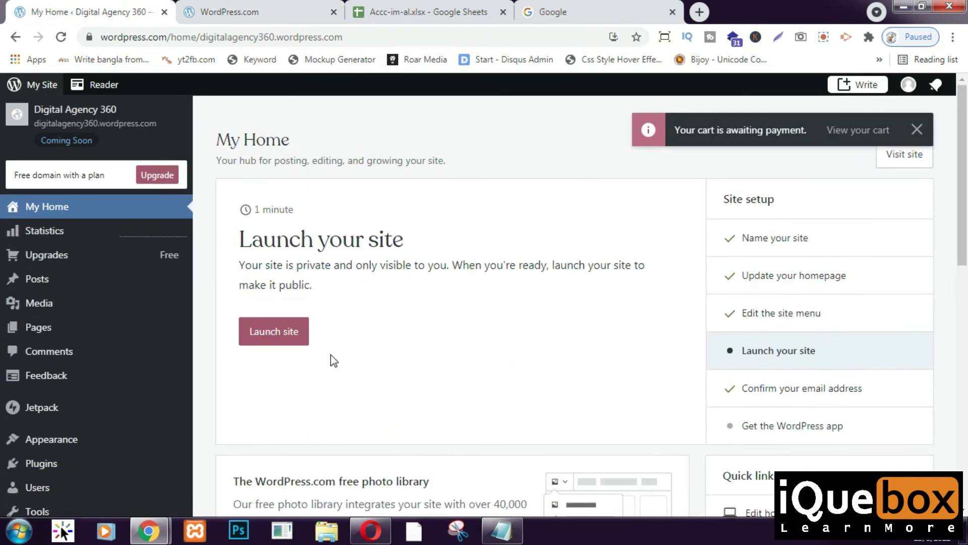
# Open the list of all posts and look over the published entries and the option for adding a new post
pyautogui.moveTo(14, 285)
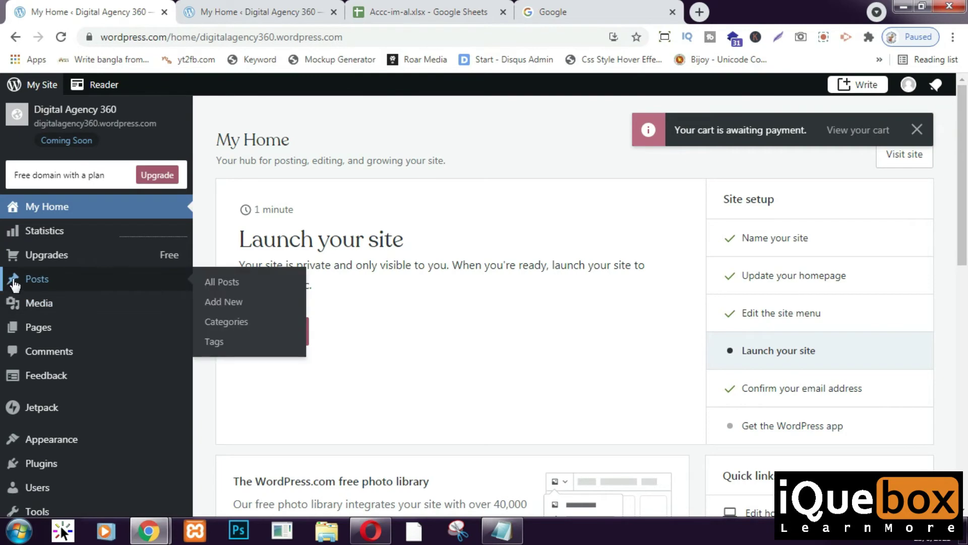
pyautogui.scroll(-2, 54, 286)
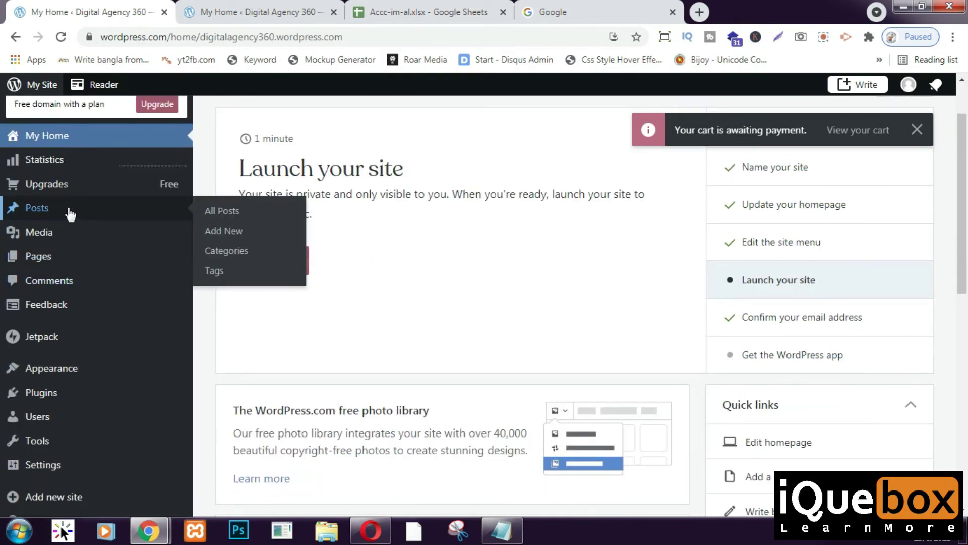
pyautogui.click(229, 210)
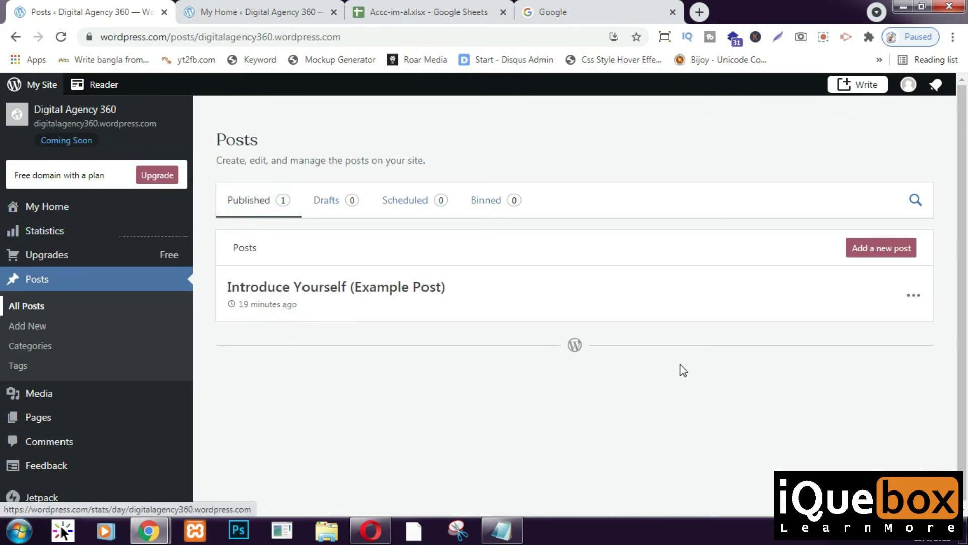
pyautogui.scroll(-3, 680, 362)
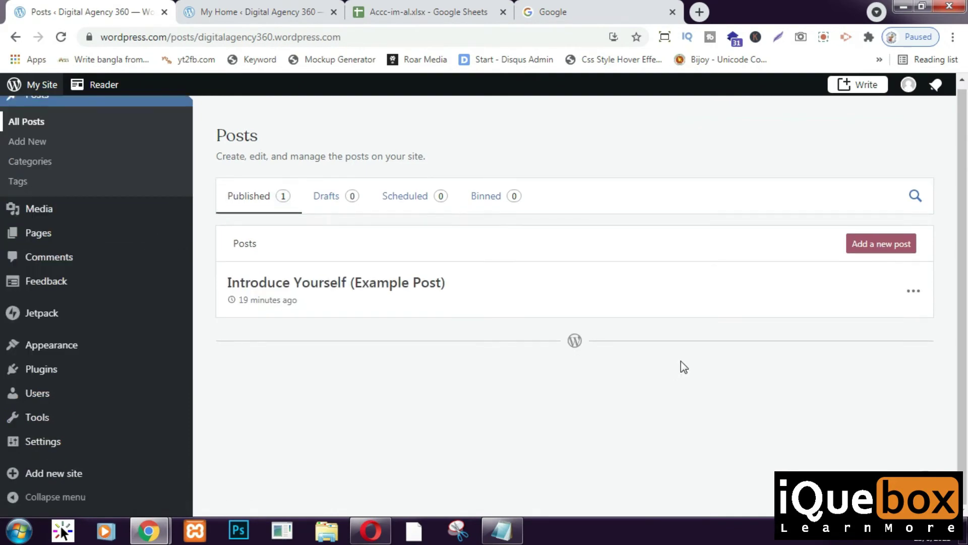
pyautogui.scroll(3, 313, 323)
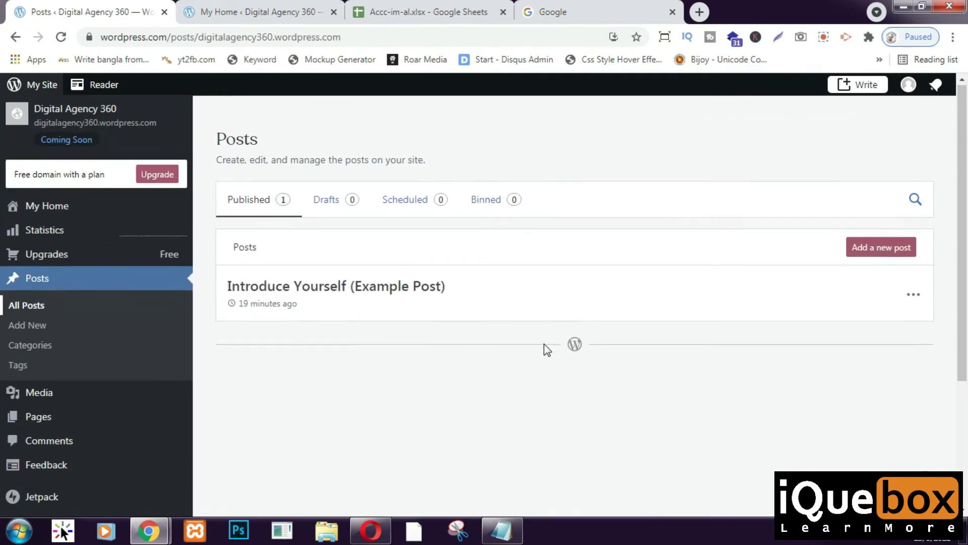
pyautogui.scroll(-2, 545, 346)
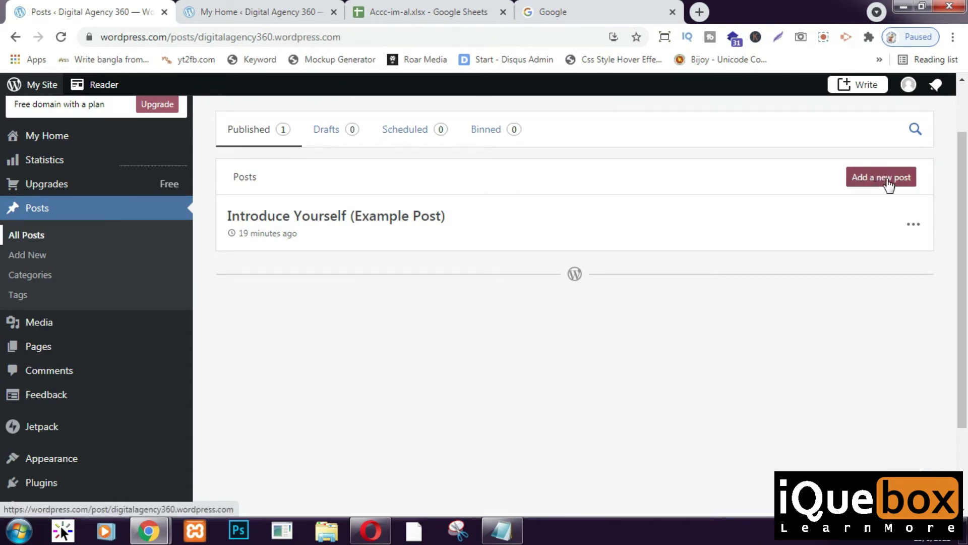
pyautogui.scroll(2, 875, 189)
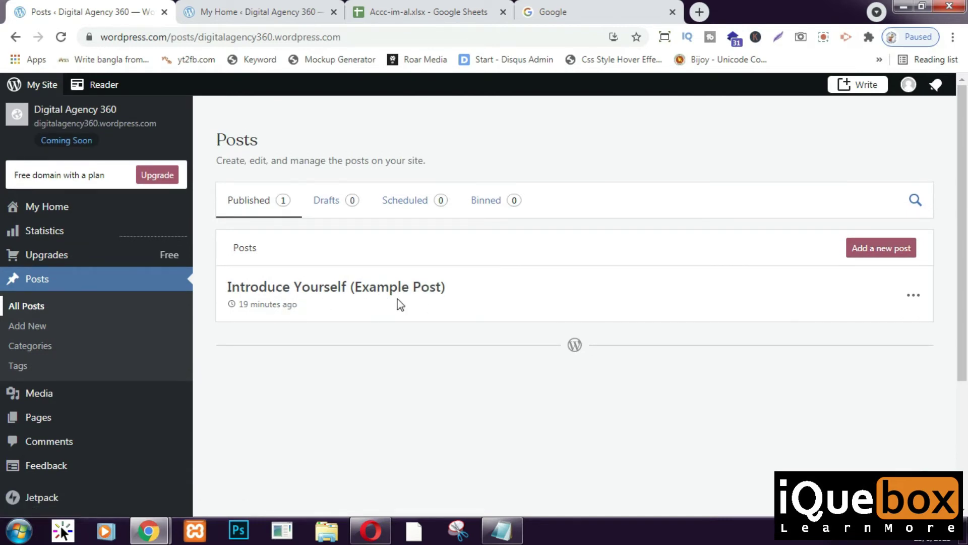
# Open the "Introduce Yourself (Example Post)" post for editing and review its text from start to end
pyautogui.click(913, 295)
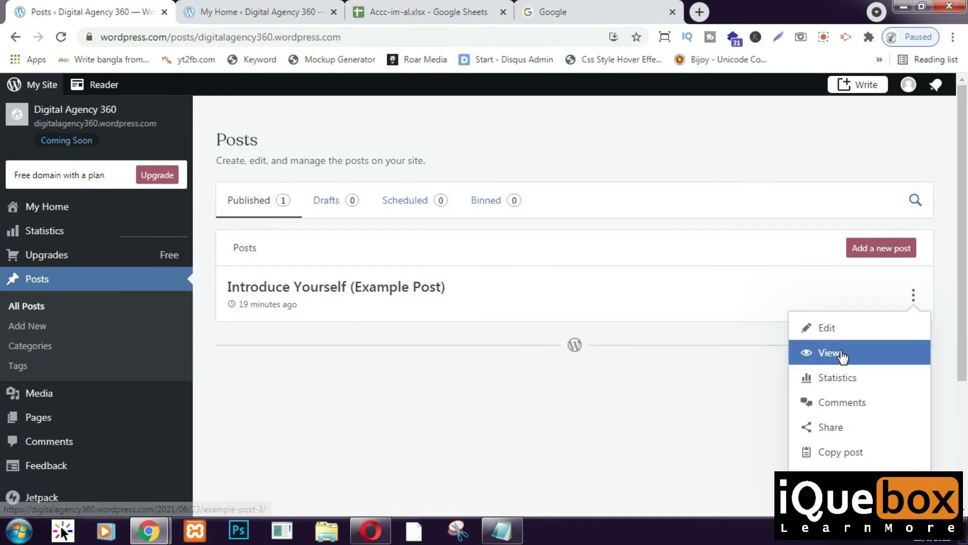
pyautogui.click(837, 330)
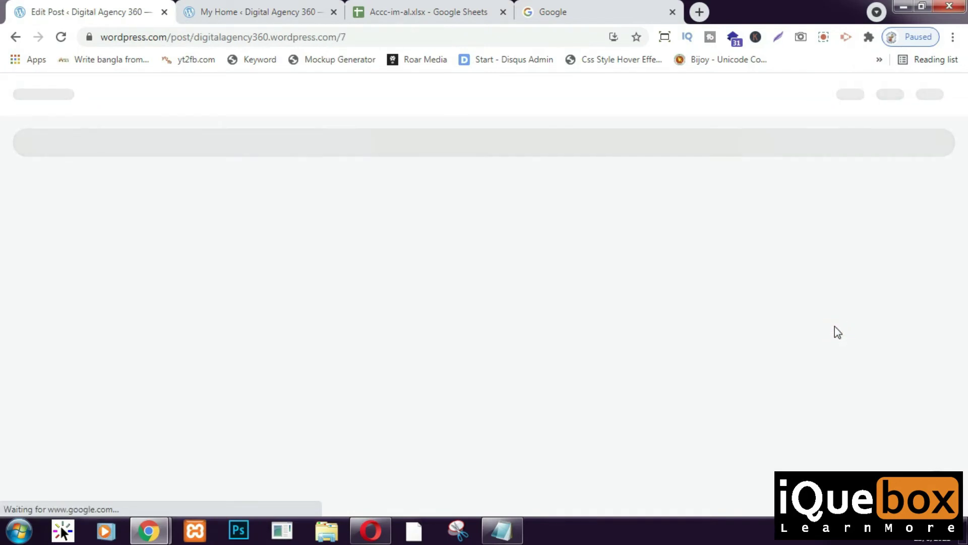
pyautogui.rightClick(841, 338)
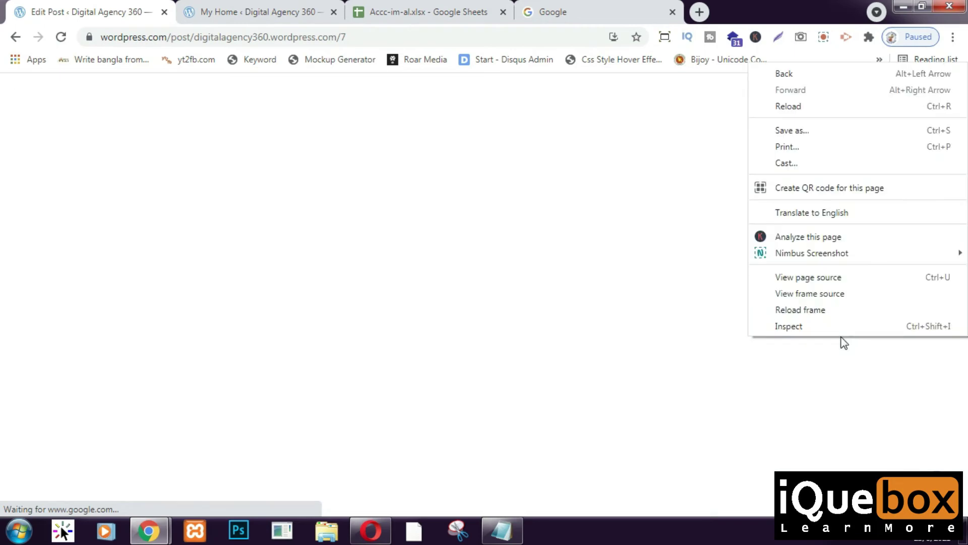
pyautogui.click(580, 321)
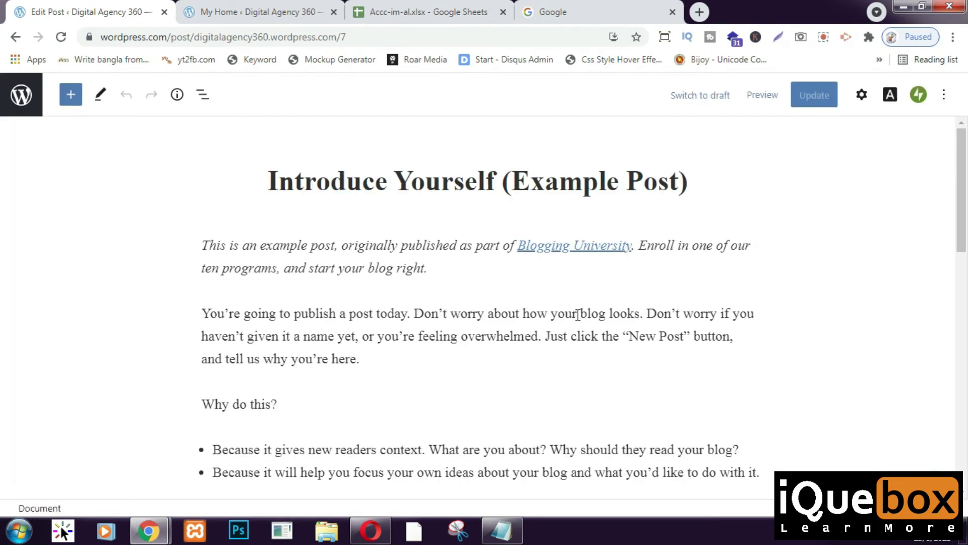
pyautogui.scroll(-15, 578, 313)
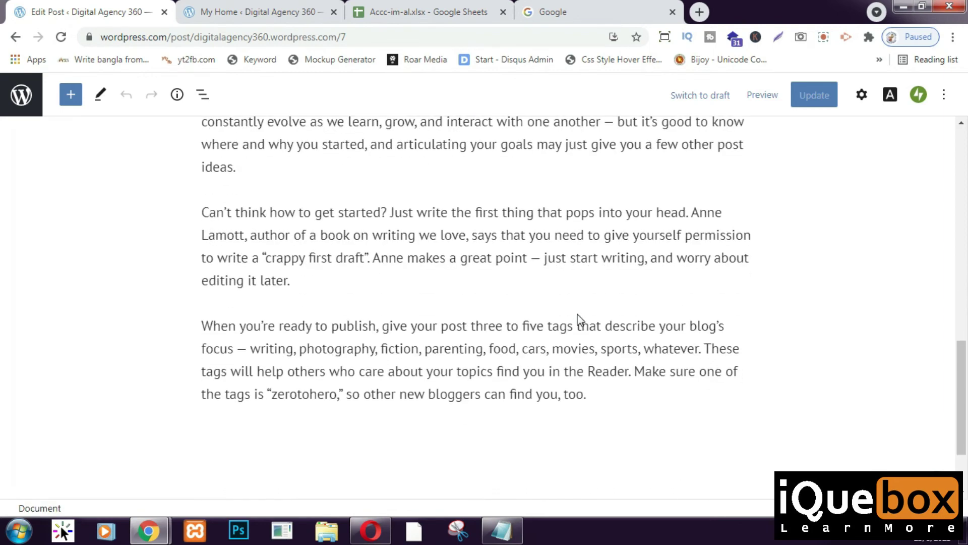
pyautogui.scroll(15, 578, 317)
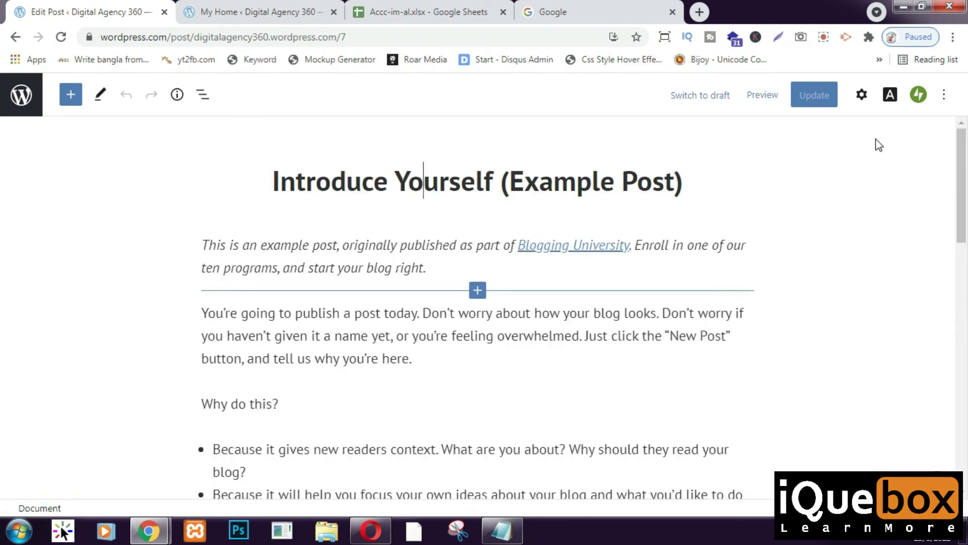
# In the post's settings, create and assign a new category named Digital Marketing and unassign Uncategorized
pyautogui.click(861, 94)
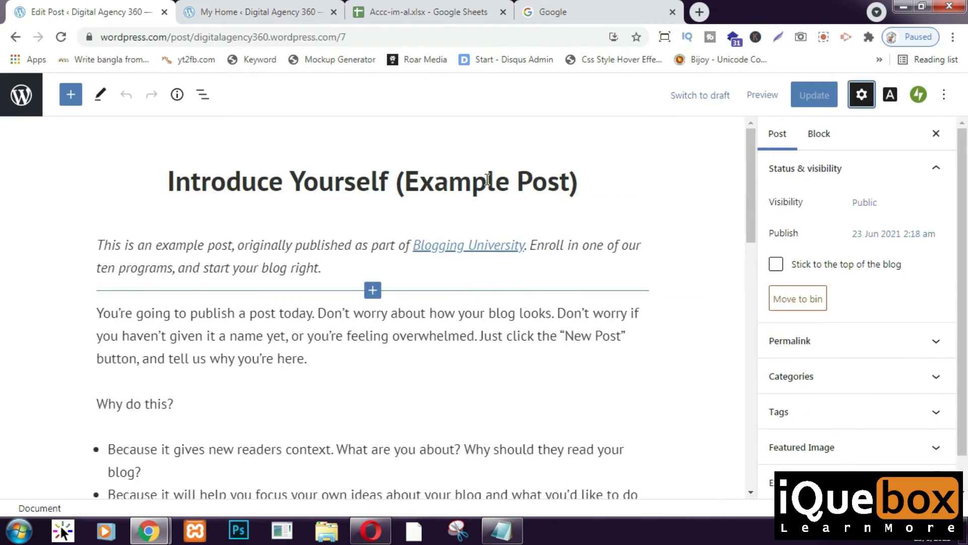
pyautogui.scroll(-1, 862, 363)
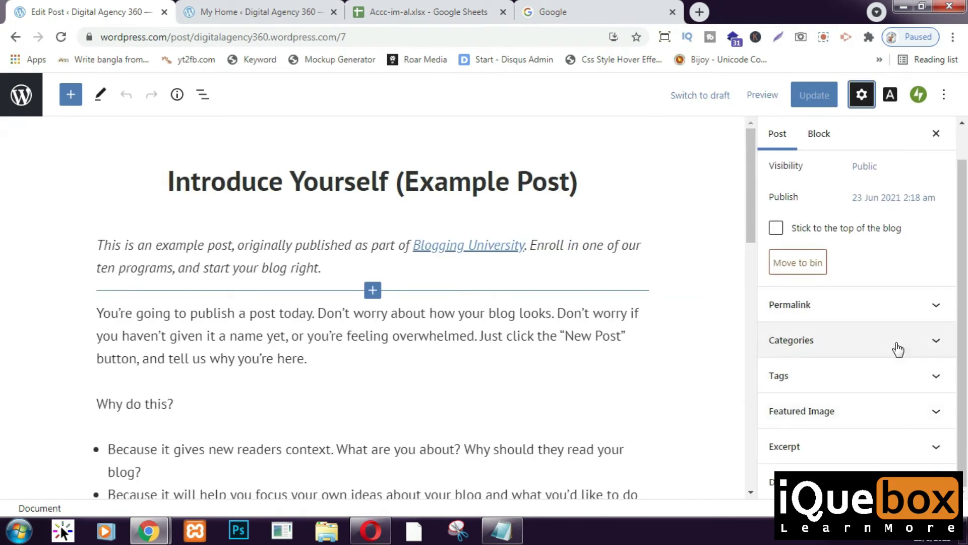
pyautogui.click(915, 340)
pyautogui.scroll(-1, 917, 340)
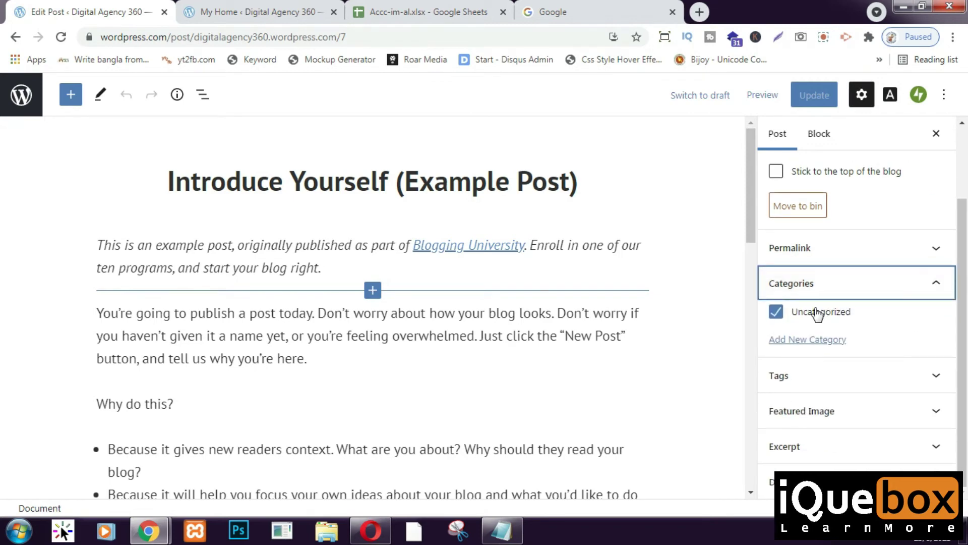
pyautogui.click(809, 341)
pyautogui.scroll(-2, 880, 348)
pyautogui.click(821, 266)
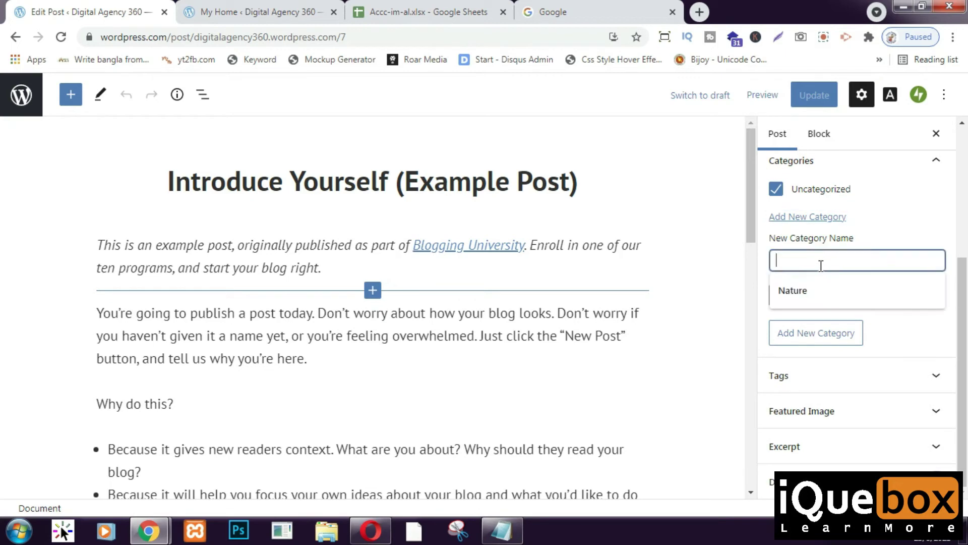
pyautogui.write('Digital Marketing')
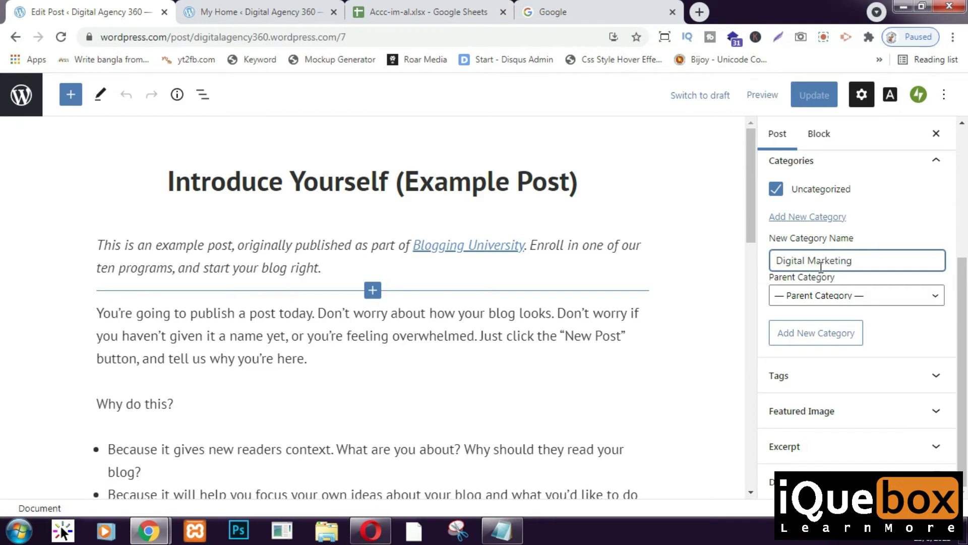
pyautogui.click(826, 334)
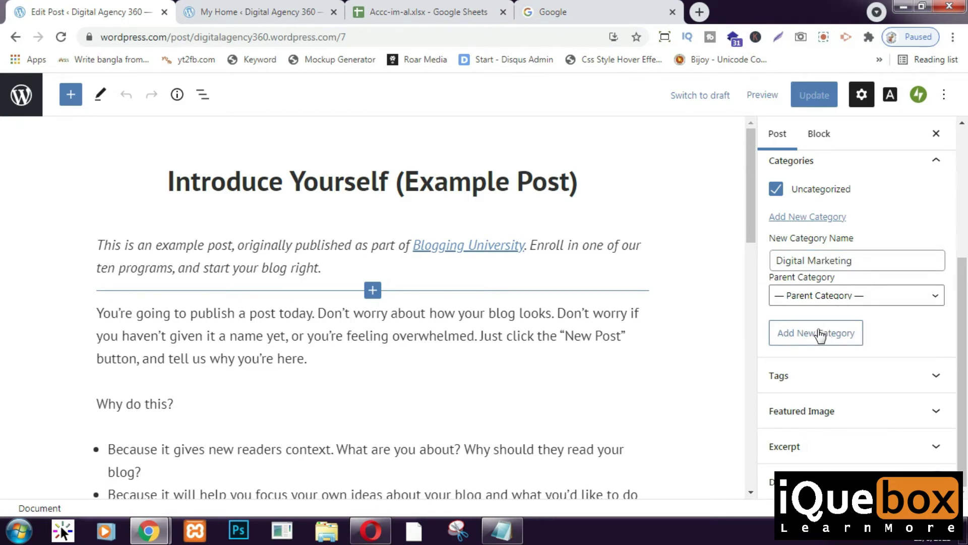
pyautogui.click(785, 192)
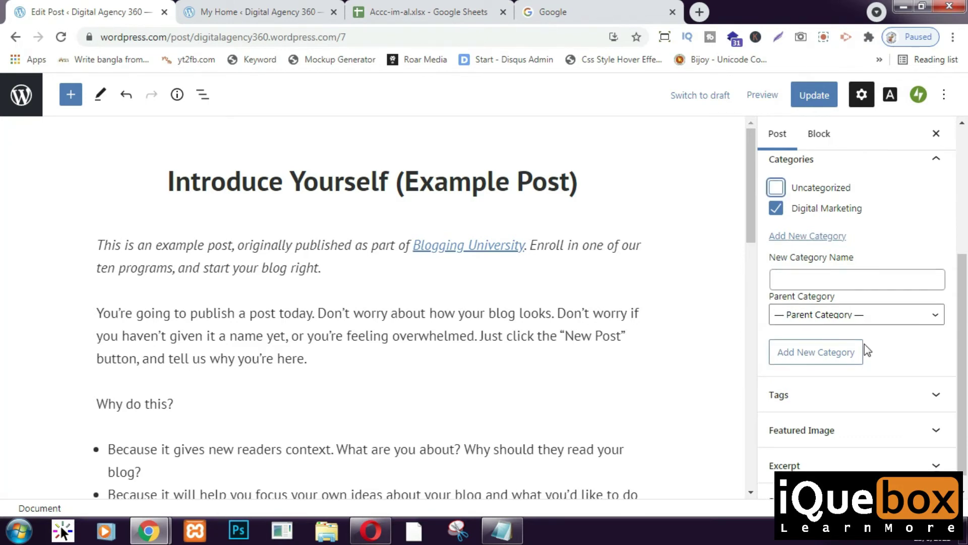
# Start setting the post's featured image from Pexels and search the photos for "digital marketing"
pyautogui.scroll(-1, 865, 345)
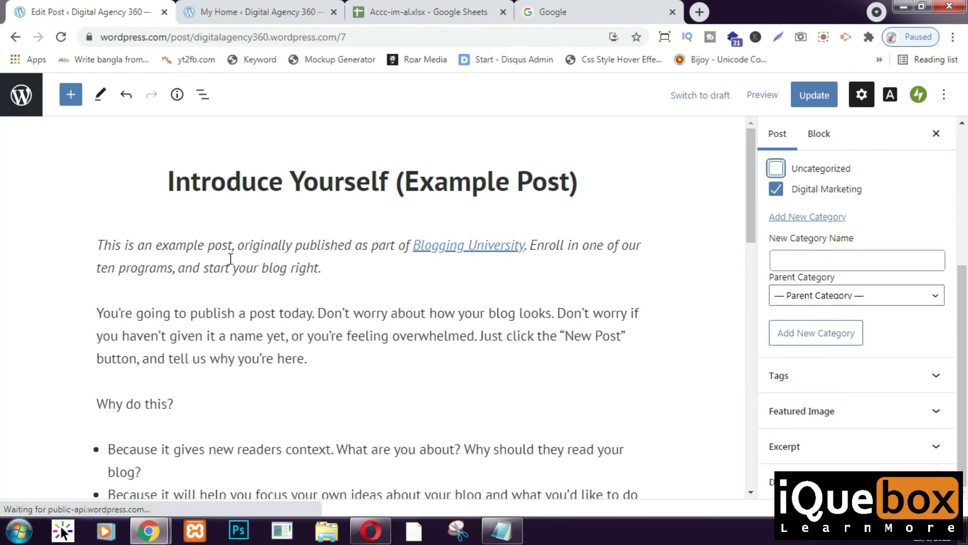
pyautogui.click(832, 413)
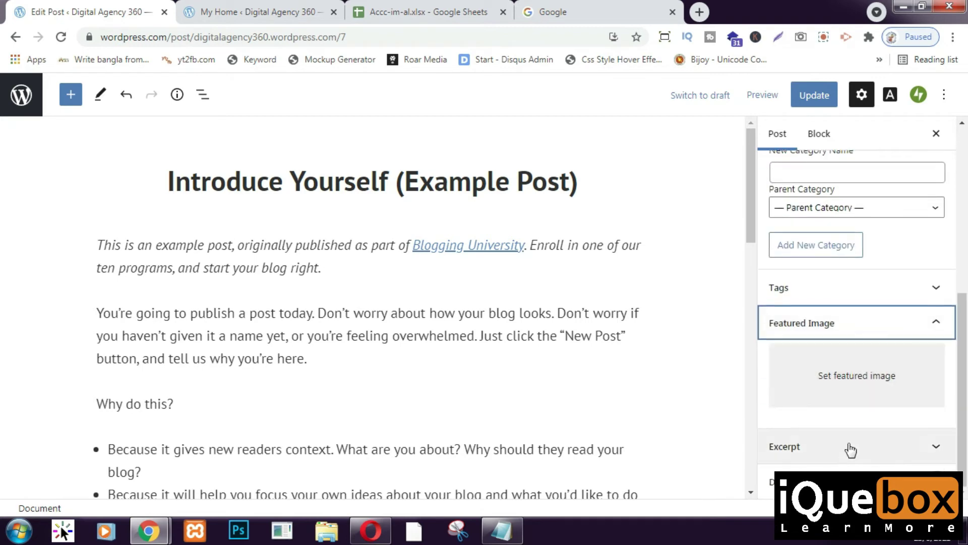
pyautogui.click(843, 391)
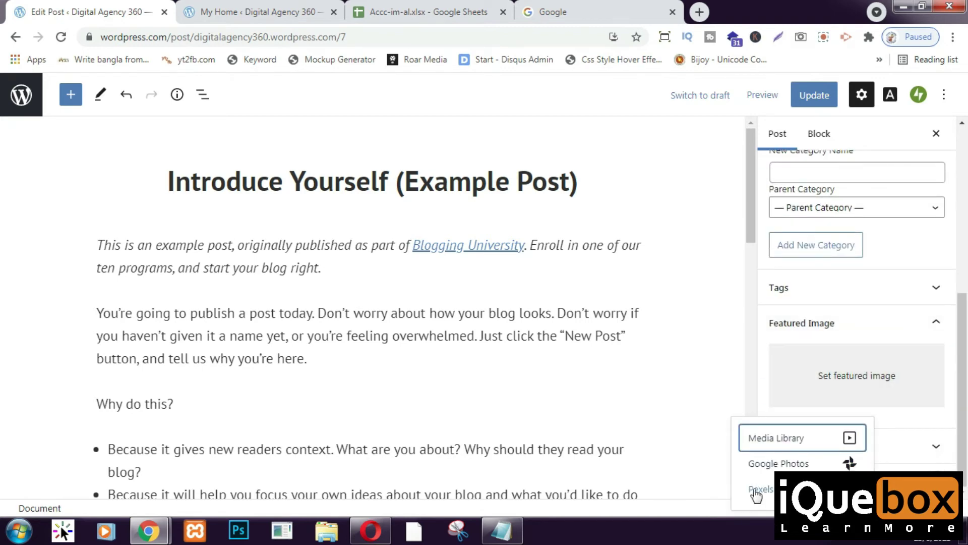
pyautogui.click(807, 489)
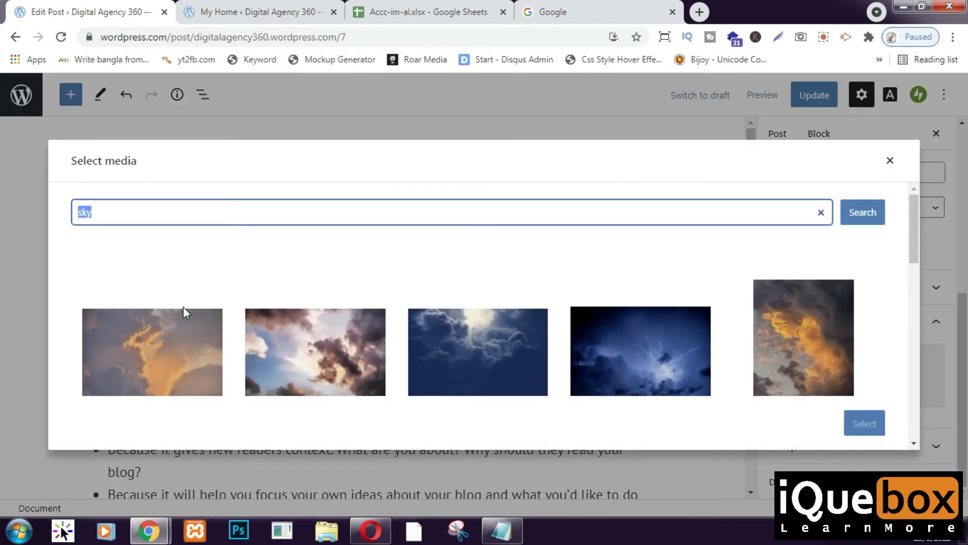
pyautogui.scroll(-10, 339, 313)
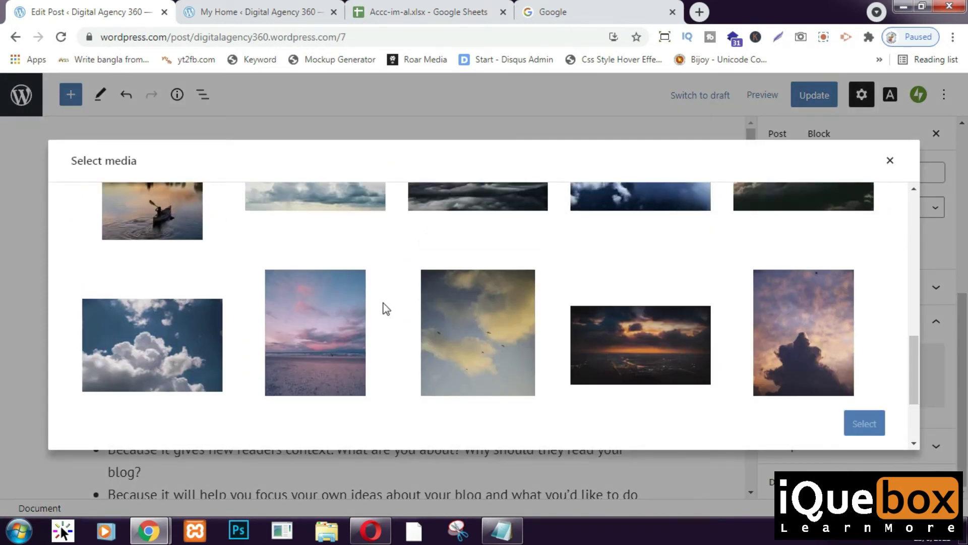
pyautogui.scroll(10, 383, 307)
pyautogui.moveTo(305, 208); pyautogui.dragTo(52, 217)
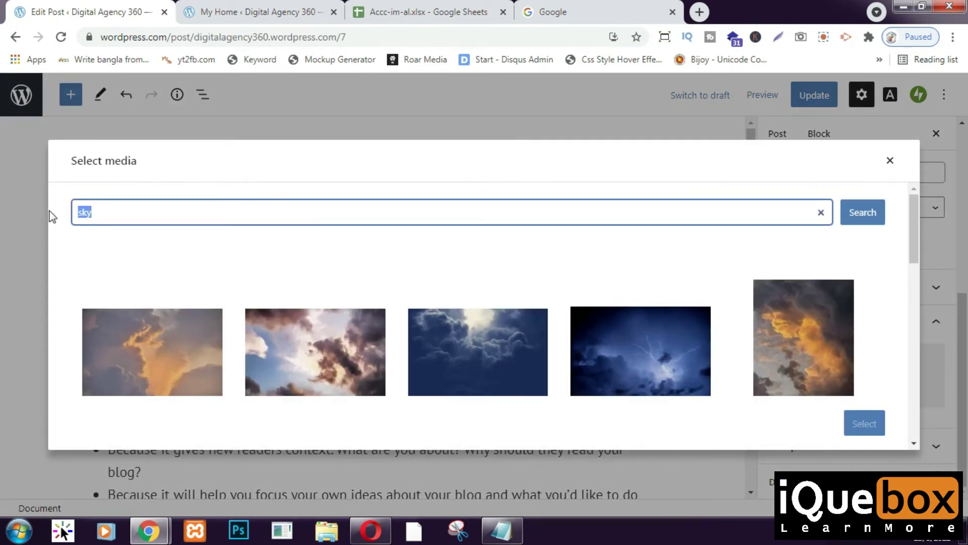
pyautogui.write('digital')
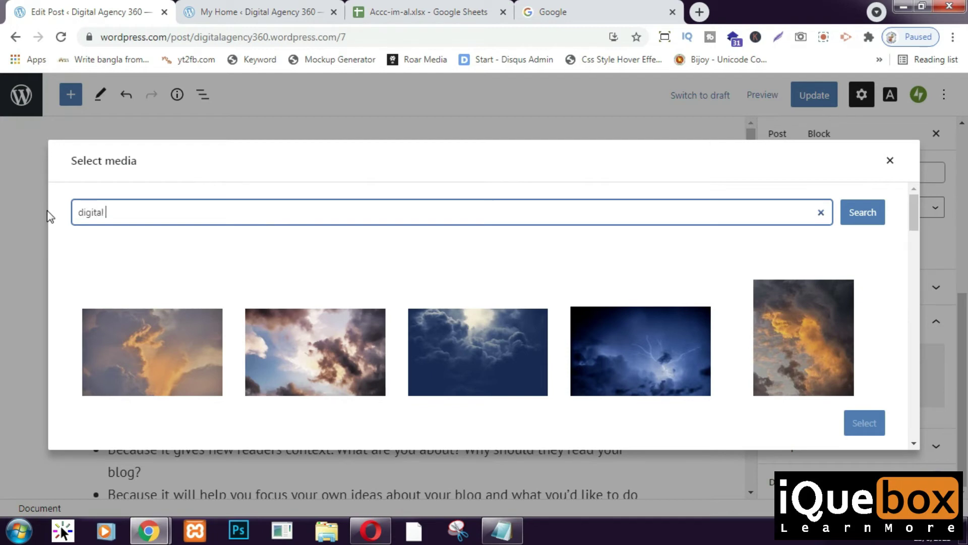
pyautogui.write(' marketing')
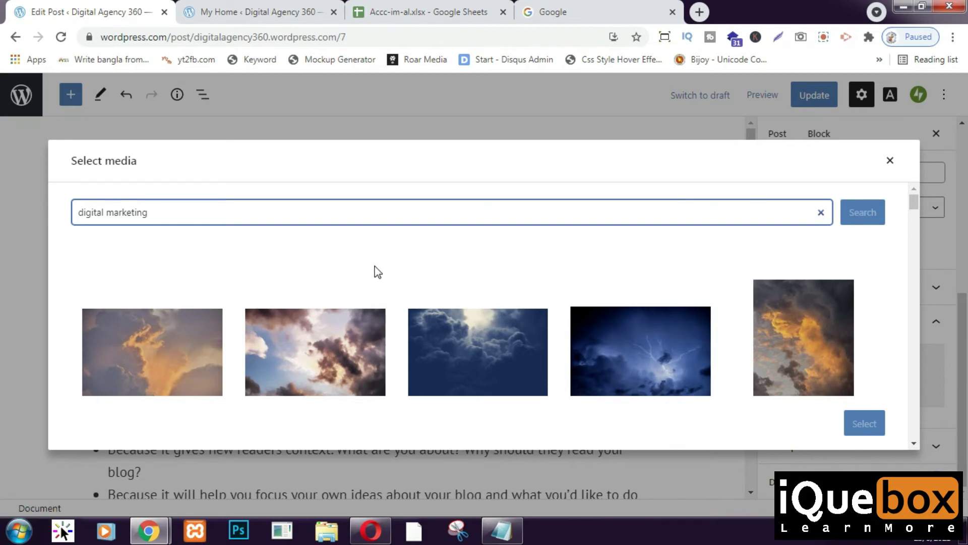
# Browse the Pexels photos and set the dark picture of purple and green editing-timeline waveforms as the post's featured image
pyautogui.scroll(-3, 374, 265)
pyautogui.scroll(3, 361, 259)
pyautogui.scroll(-15, 354, 297)
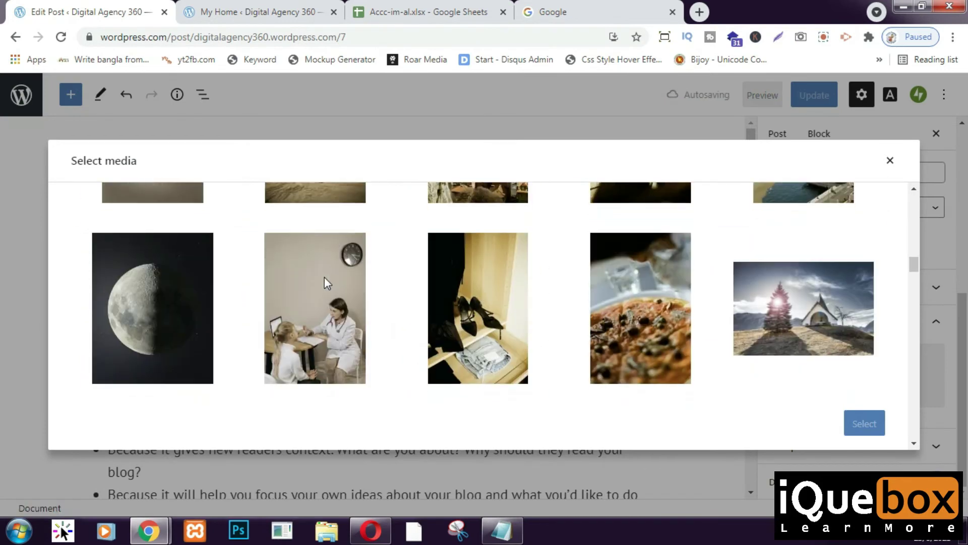
pyautogui.scroll(-12, 324, 278)
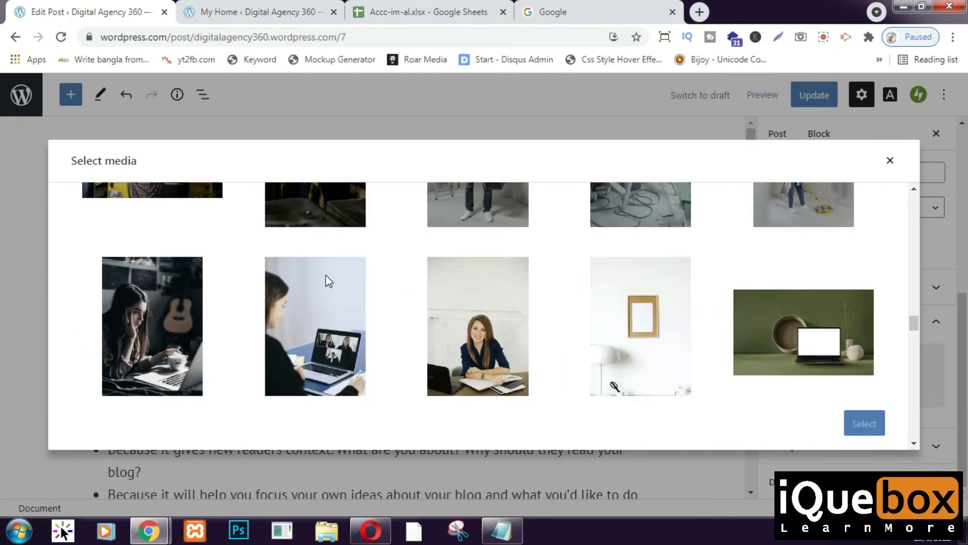
pyautogui.scroll(-8, 648, 313)
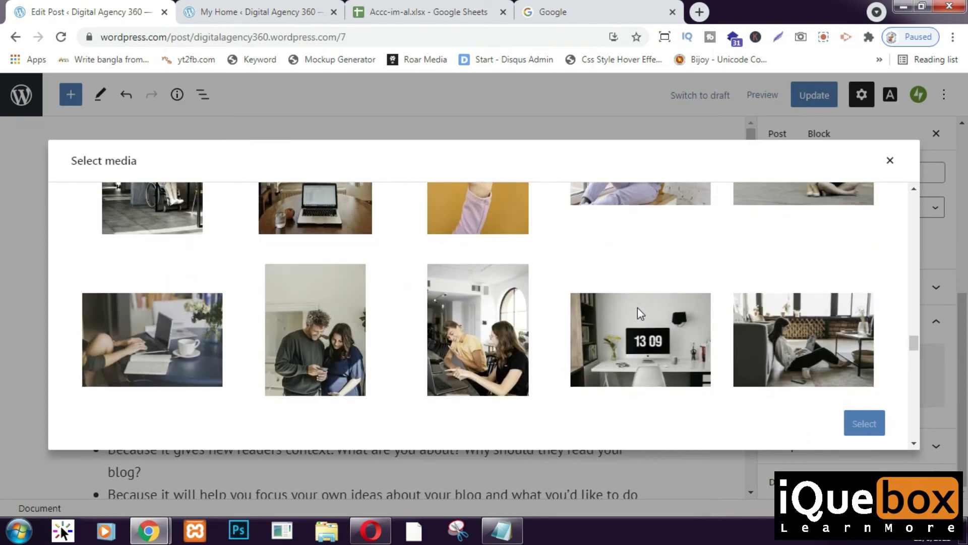
pyautogui.scroll(-5, 637, 308)
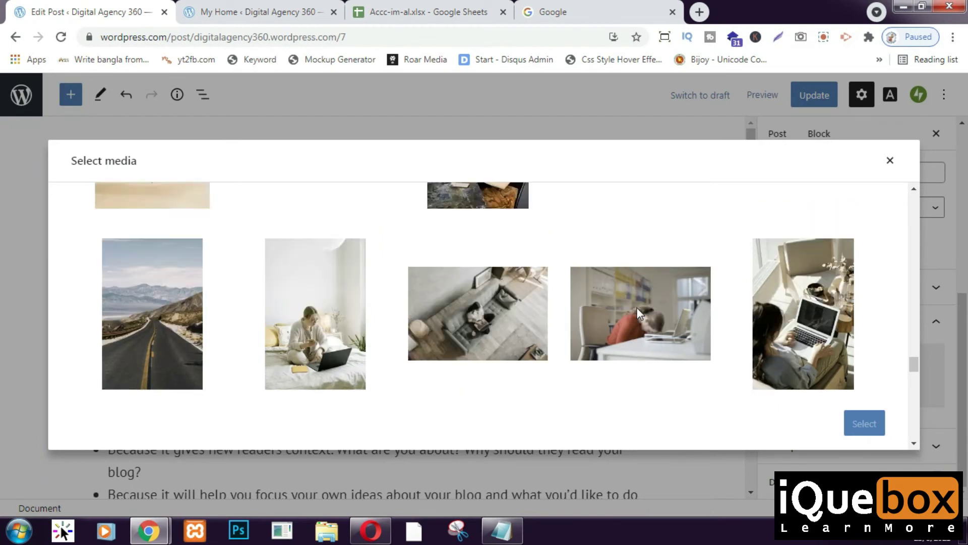
pyautogui.click(785, 241)
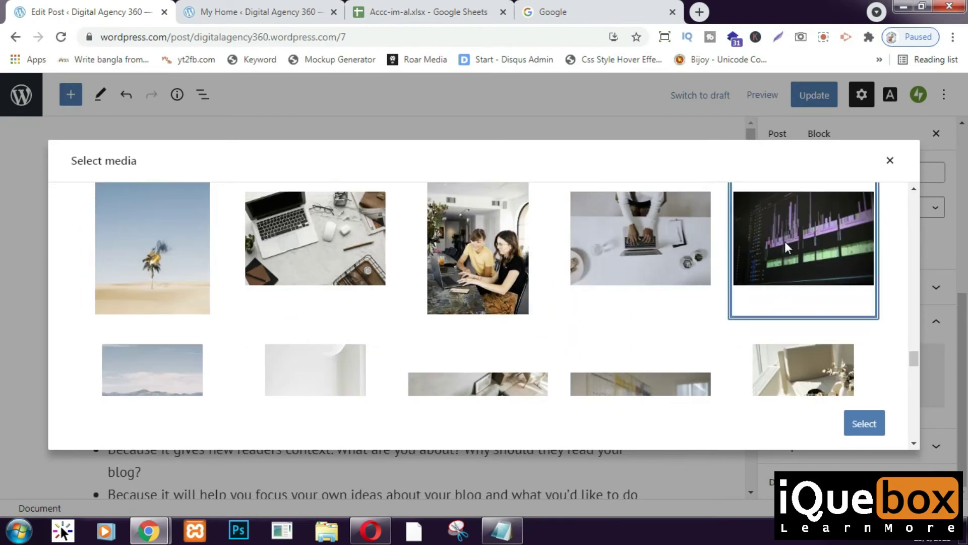
pyautogui.click(866, 424)
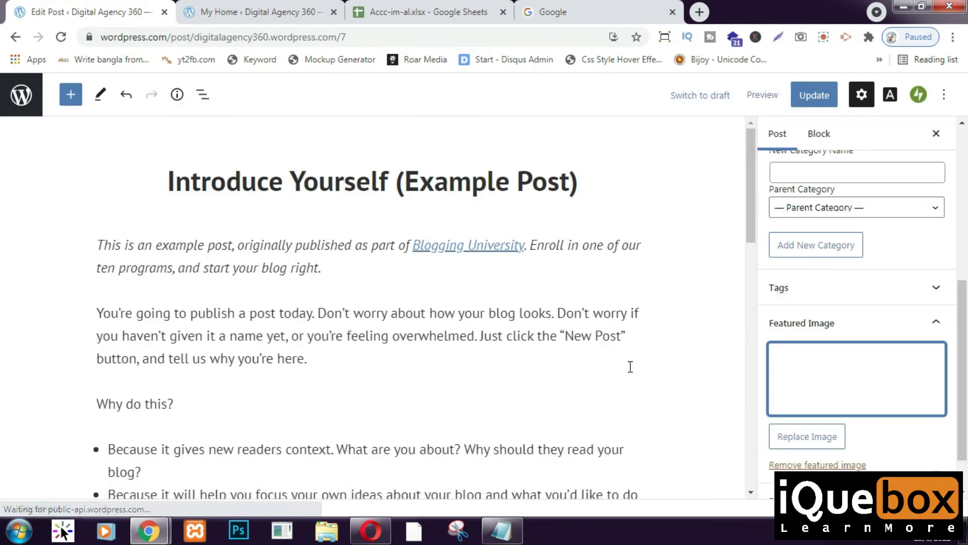
# Check the post's featured image, visibility and category settings and look over its body text
pyautogui.scroll(-1, 827, 432)
pyautogui.scroll(7, 849, 454)
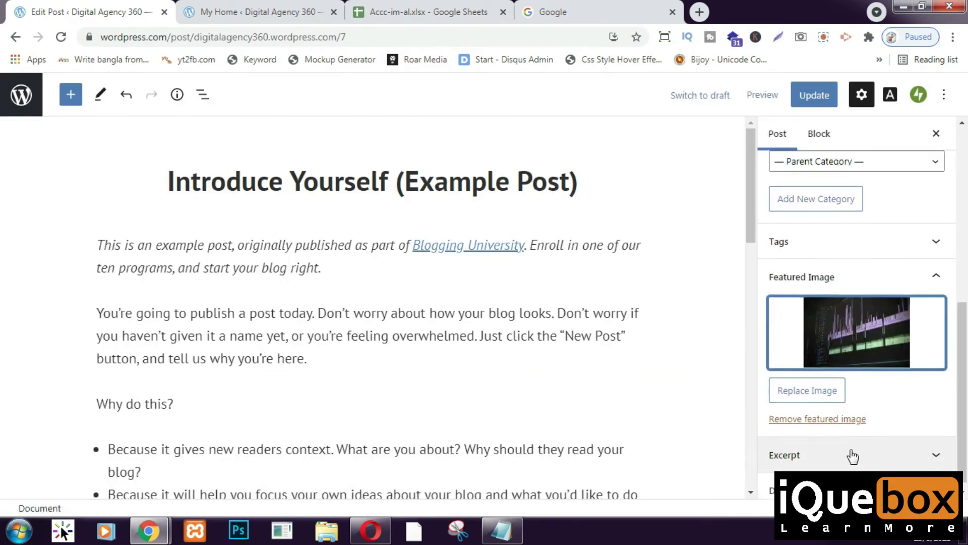
pyautogui.scroll(-10, 249, 346)
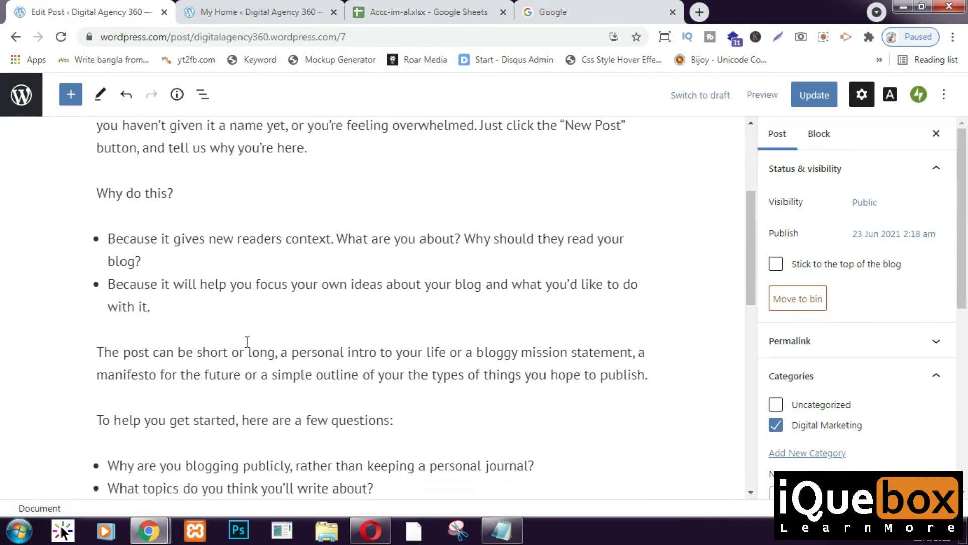
pyautogui.scroll(10, 286, 357)
pyautogui.scroll(-3, 877, 408)
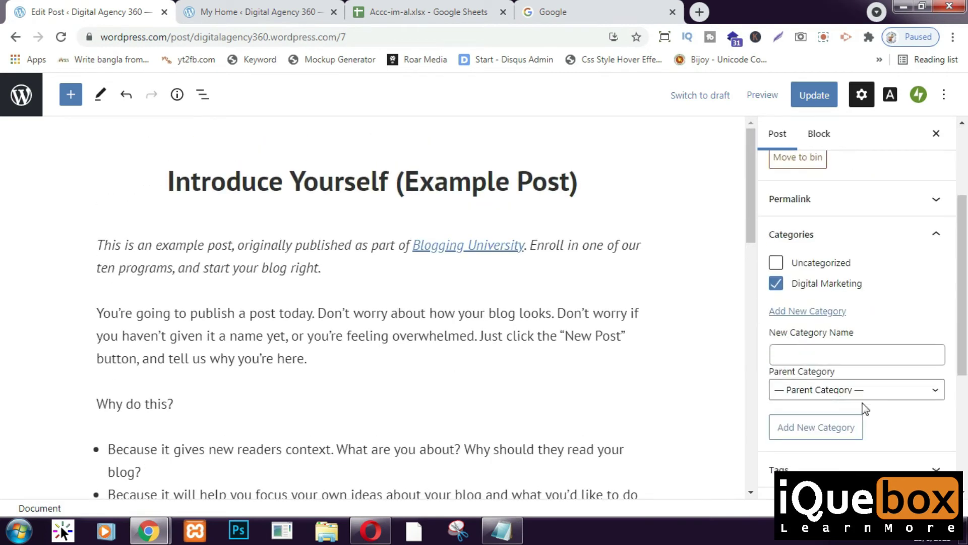